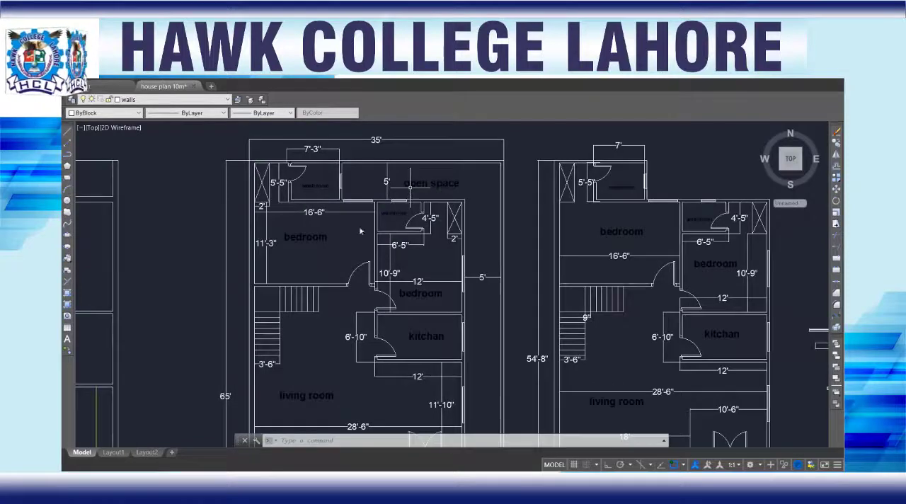
Step: Examine the ground floor and first floor plans, including their room layouts, doors, windows, stairs and dimensions
scroll(362, 234, "down", 2)
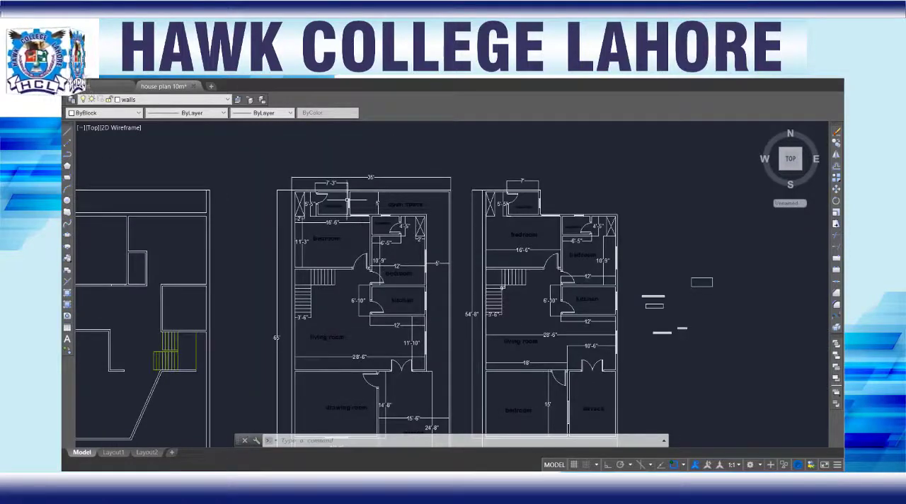
scroll(342, 324, "down", 2)
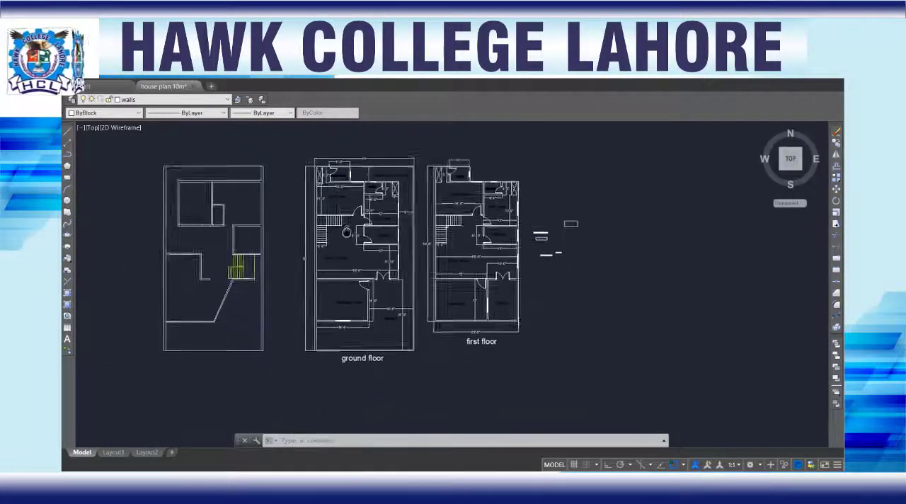
scroll(326, 309, "up", 2)
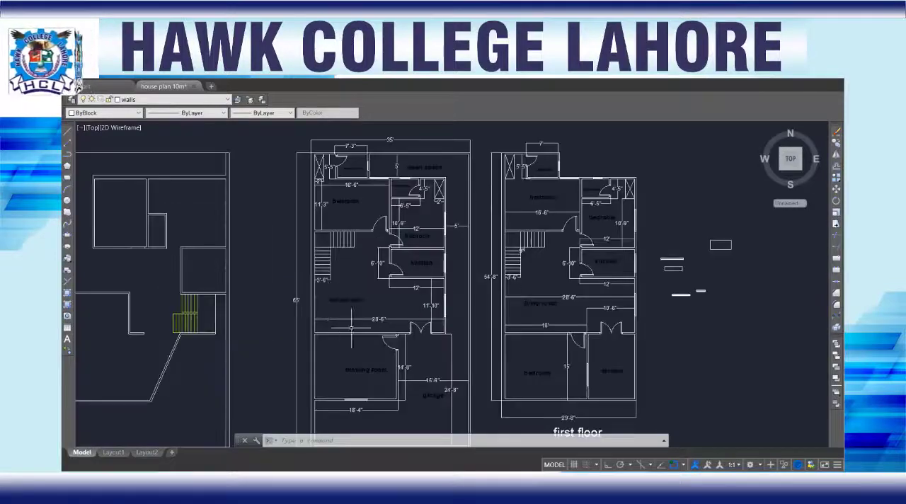
scroll(381, 369, "up", 2)
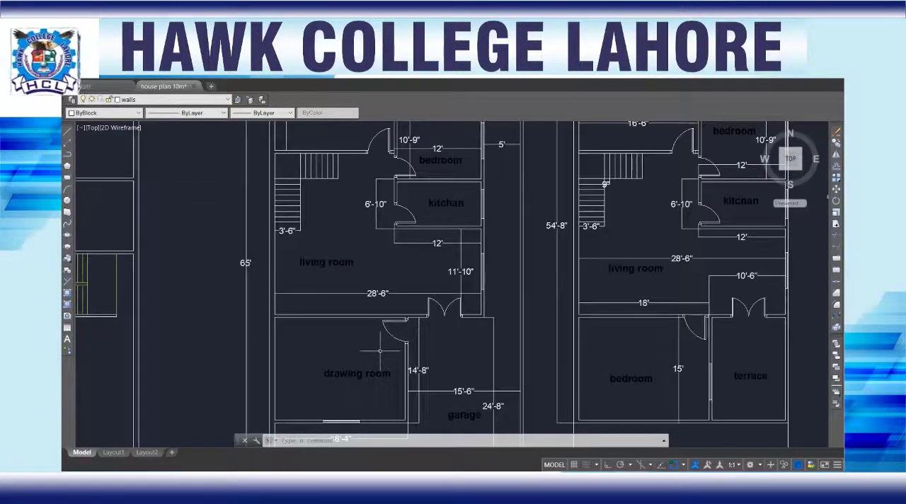
mouse_move(382, 349)
middle_mouse_down()
mouse_move(382, 271)
mouse_move(365, 281)
middle_mouse_up()
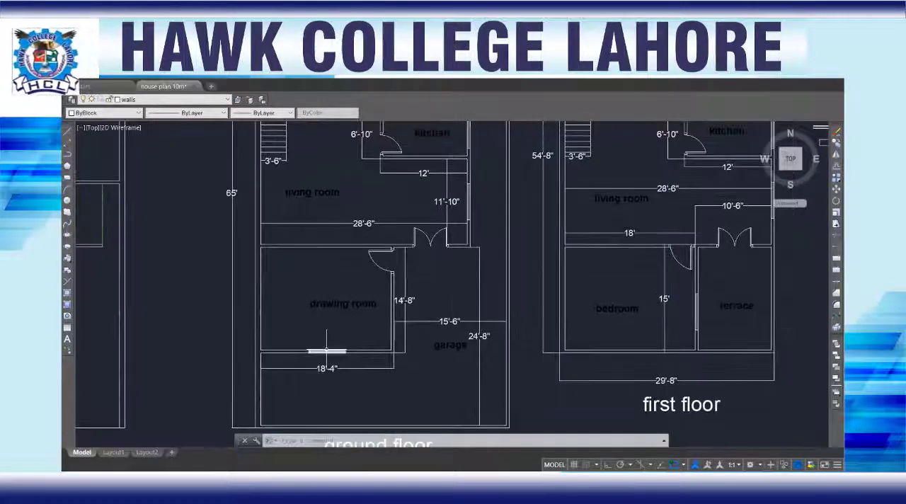
scroll(326, 351, "up", 6)
scroll(386, 308, "down", 4)
scroll(473, 238, "down", 2)
scroll(497, 191, "down", 2)
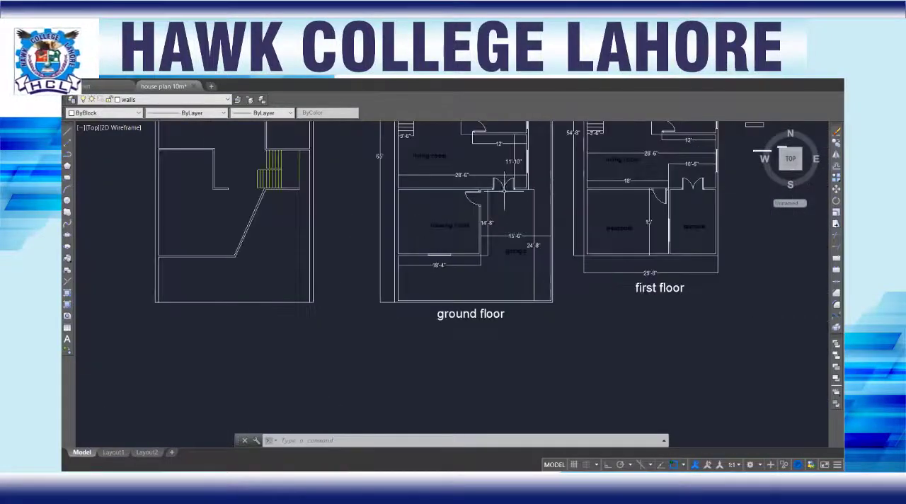
mouse_move(504, 189)
middle_mouse_down()
mouse_move(432, 264)
mouse_move(402, 280)
middle_mouse_up()
scroll(391, 185, "down", 2)
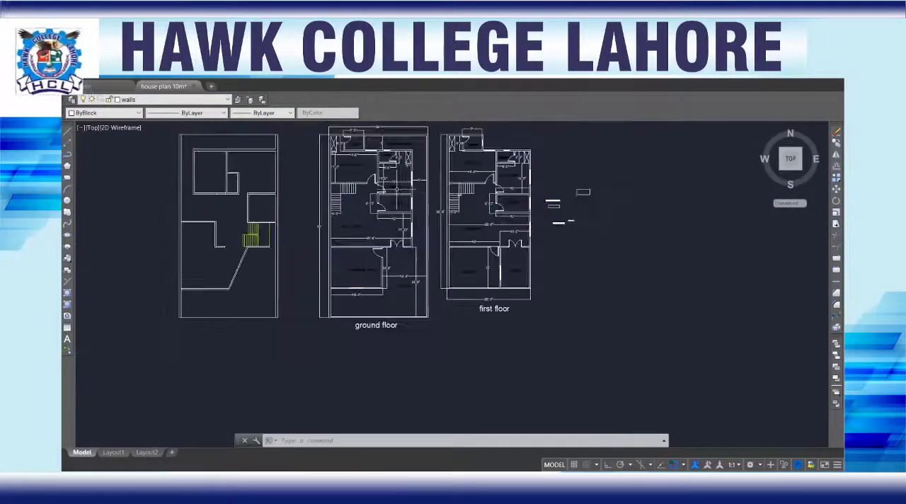
middle_click_drag(396, 190, 403, 233)
scroll(397, 230, "up", 4)
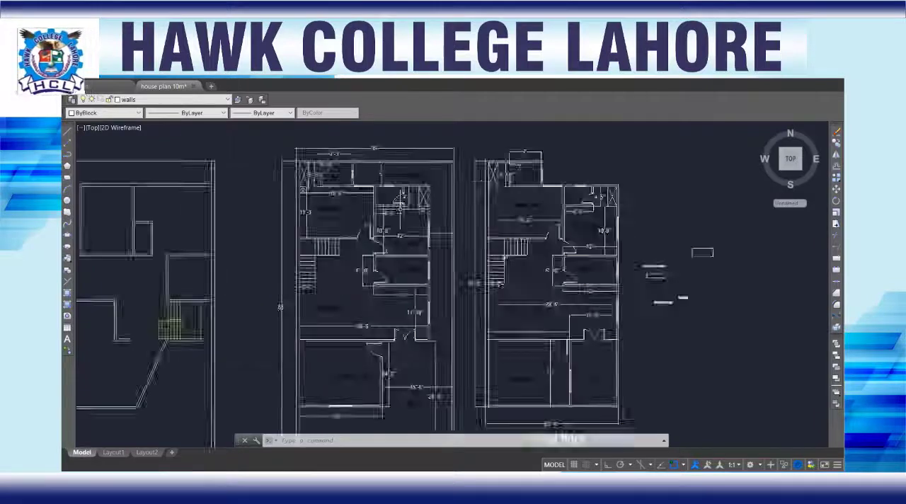
scroll(424, 247, "down", 2)
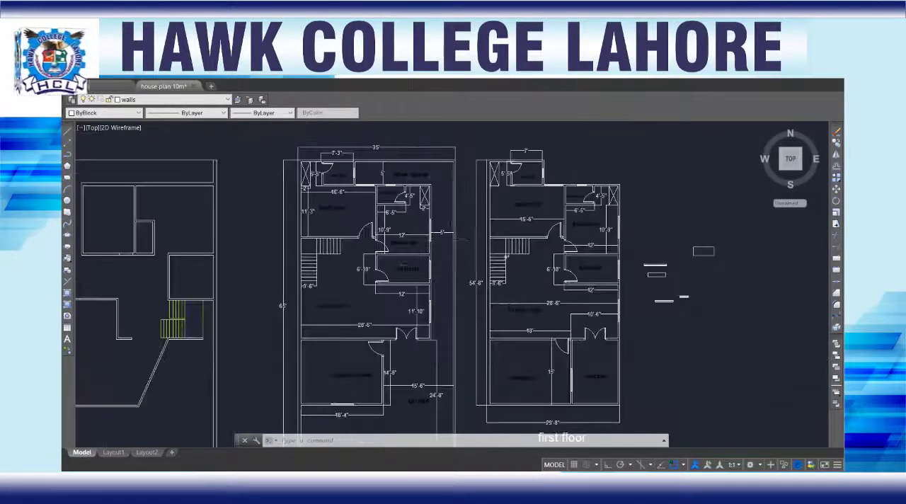
scroll(456, 237, "down", 2)
Step: Move the six loose window pieces and rectangles beside the first floor plan straight up, clear of the plans
scroll(598, 254, "up", 5)
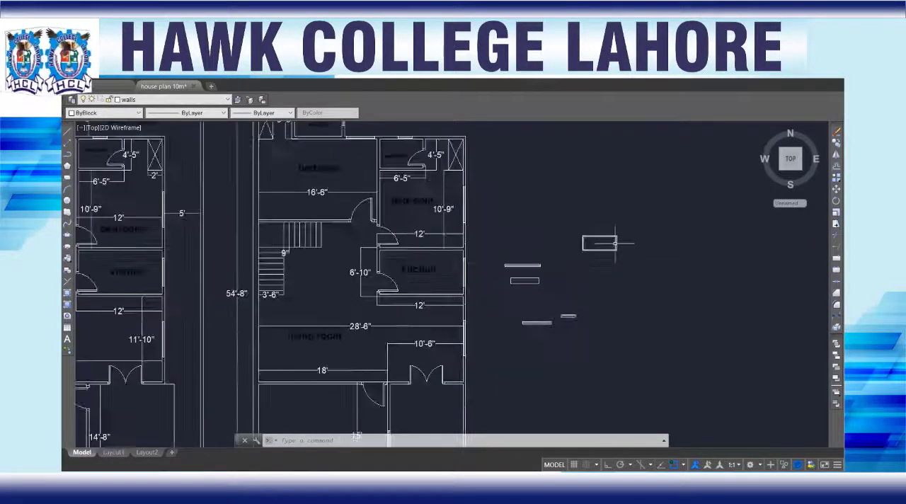
left_click(627, 208)
left_click(433, 385)
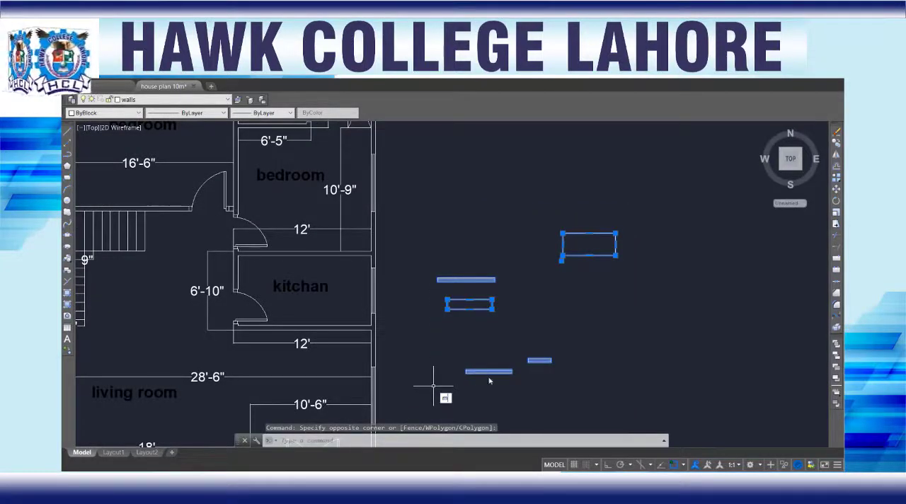
key("Return")
left_click(467, 371)
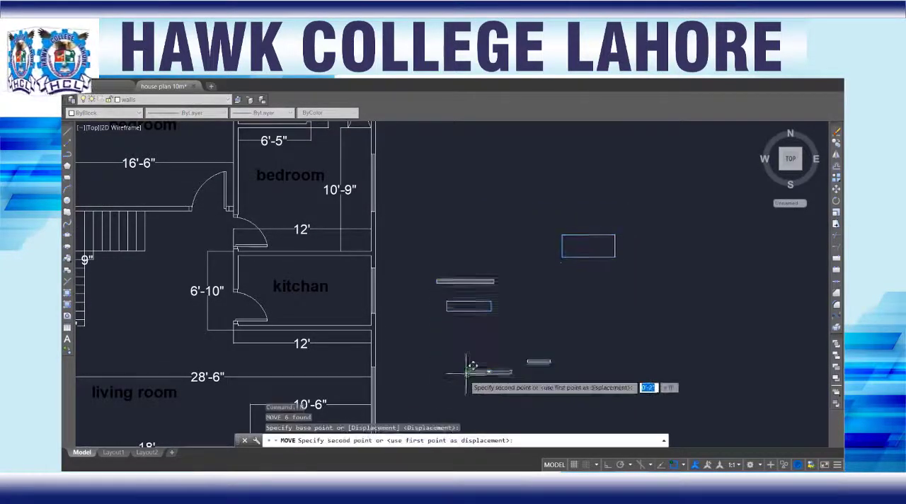
scroll(458, 251, "down", 6)
middle_click_drag(451, 232, 477, 303)
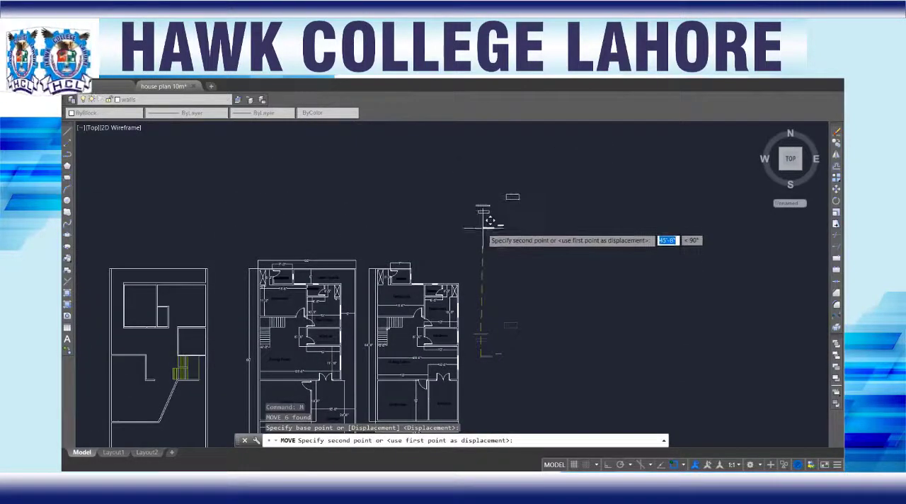
left_click(477, 199)
Step: Copy the dimensioned ground floor and first floor plans with their titles horizontally into the empty space beside them, with Ortho on
scroll(383, 291, "up", 6)
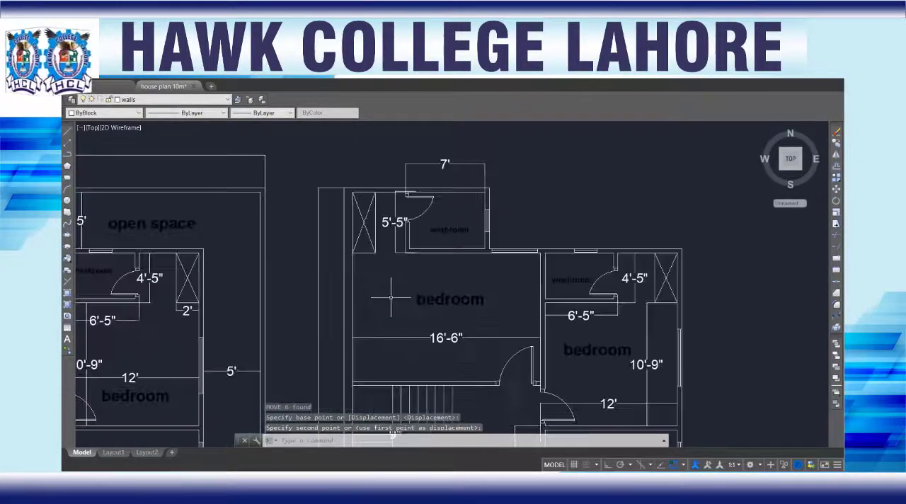
scroll(393, 297, "down", 2)
scroll(443, 321, "down", 3)
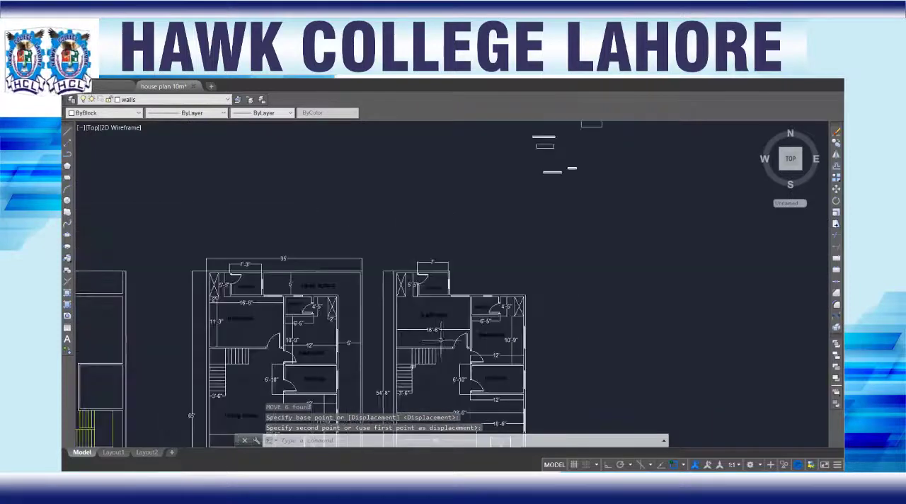
middle_click_drag(443, 322, 433, 250)
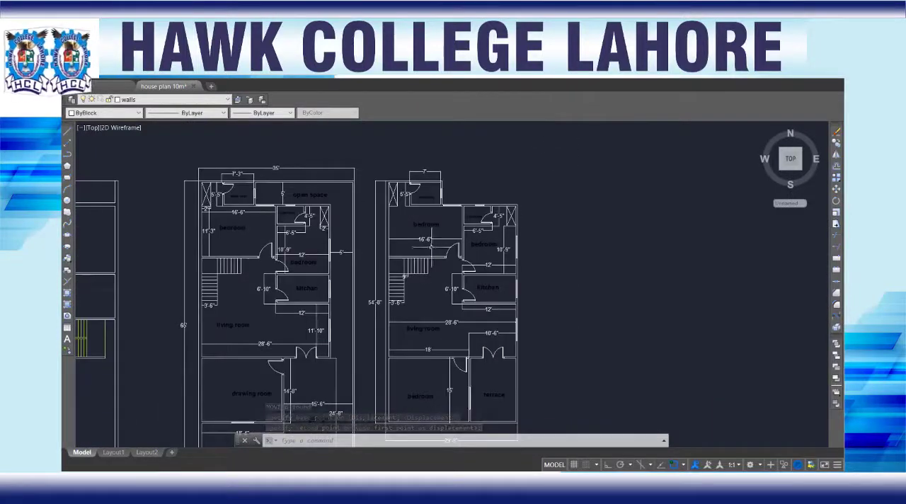
scroll(430, 247, "down", 2)
left_click(534, 179)
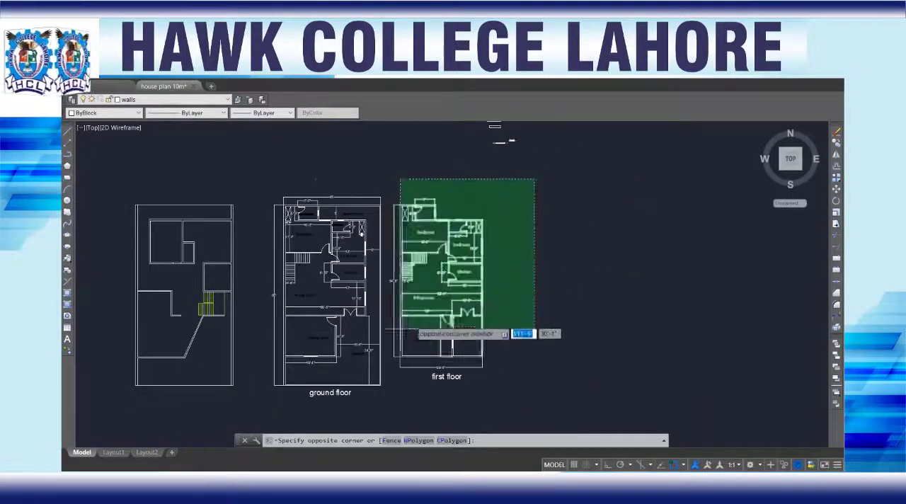
left_click(270, 393)
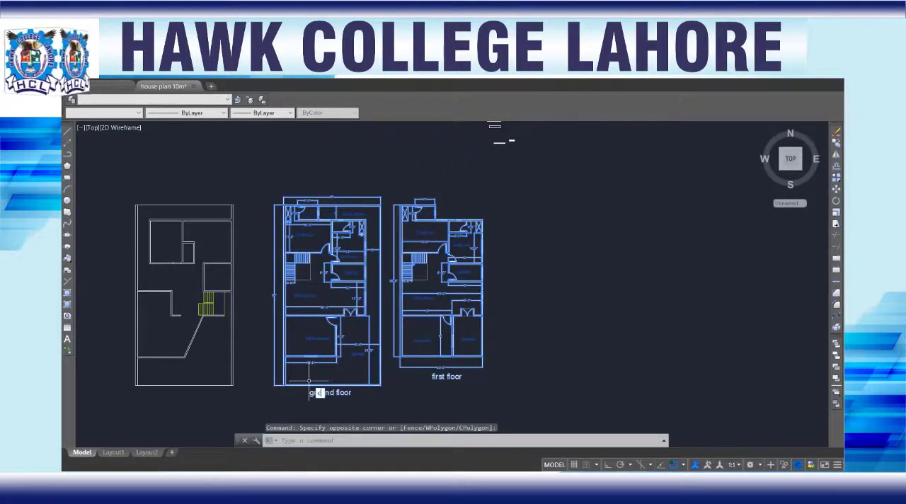
type("co")
key("Return")
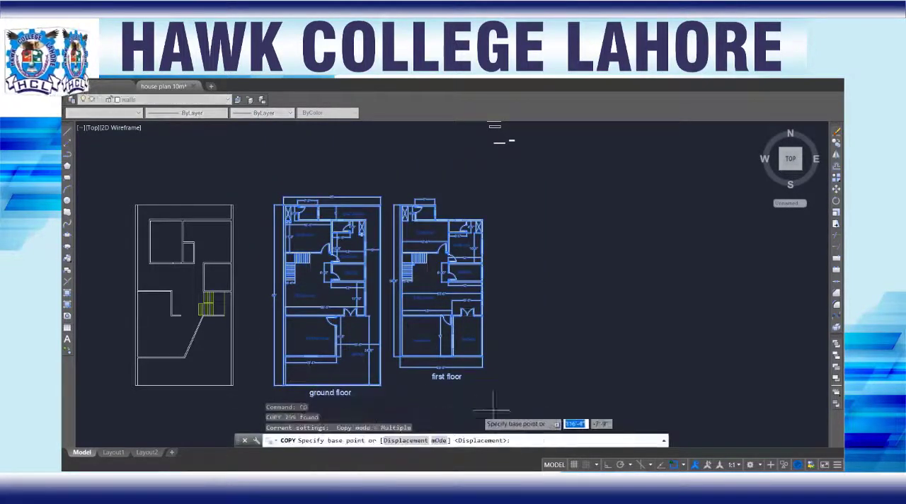
left_click(609, 466)
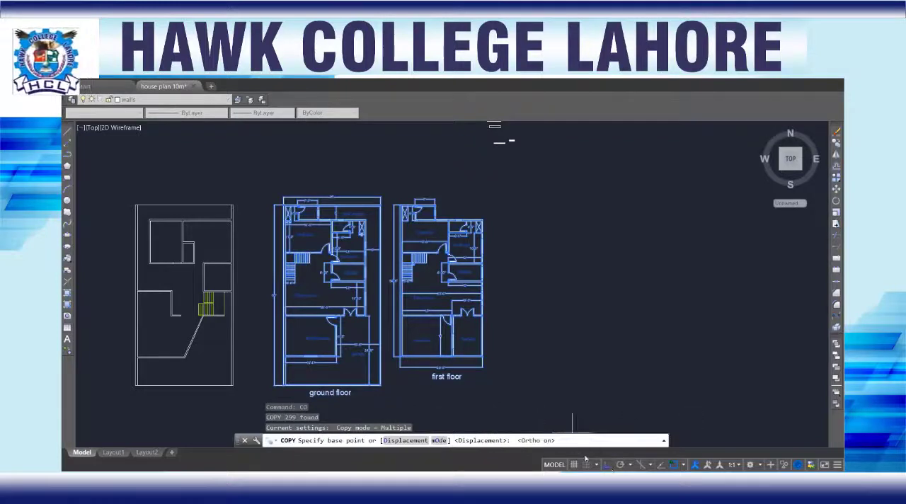
left_click(275, 386)
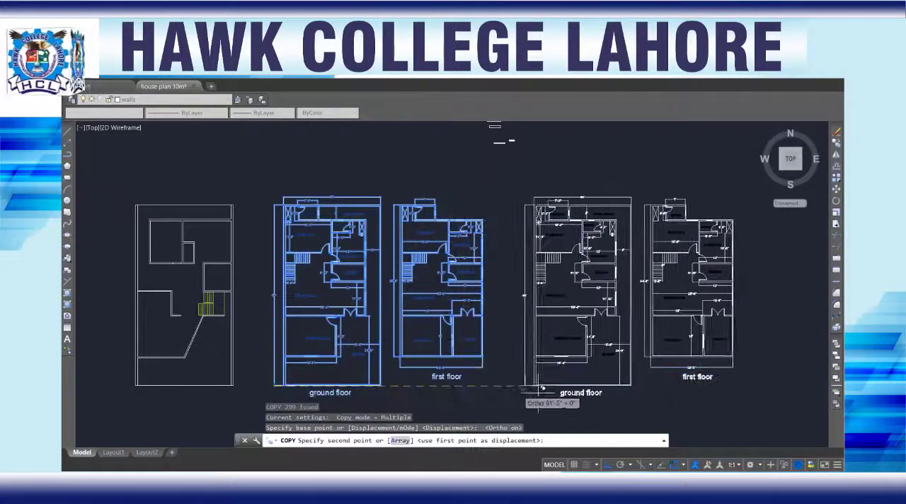
left_click(564, 383)
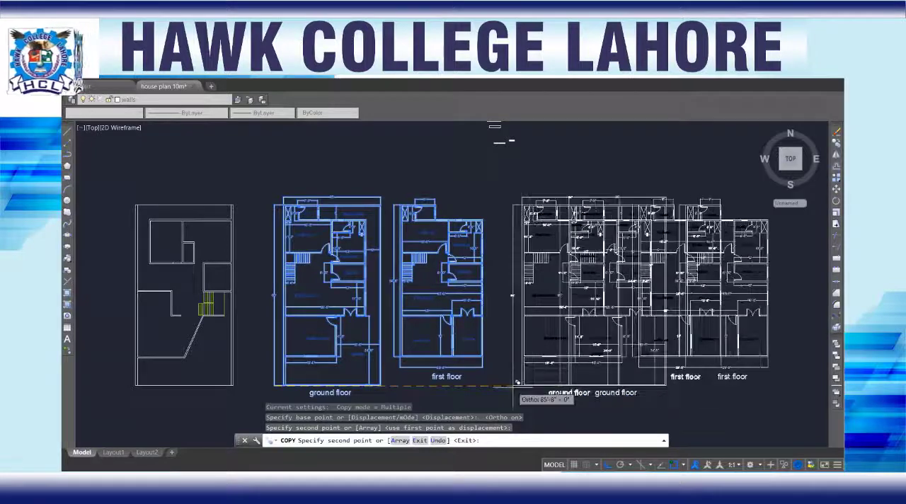
key("Escape")
Step: Erase the overall length, drawing room, garage, living room, kitchen, stair and bedroom dimensions from the copied ground floor plan
scroll(516, 330, "down", 5)
scroll(517, 331, "up", 6)
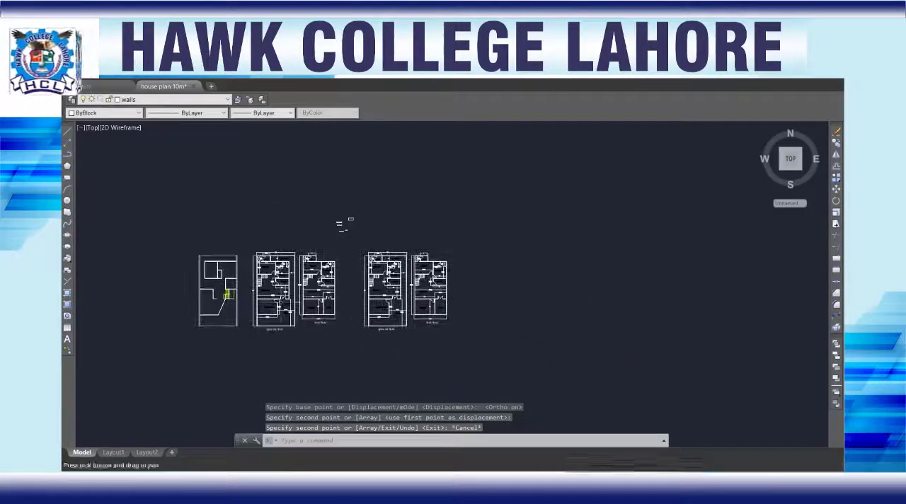
scroll(641, 327, "down", 3)
mouse_move(715, 328)
middle_mouse_down()
mouse_move(703, 318)
mouse_move(428, 313)
middle_mouse_up()
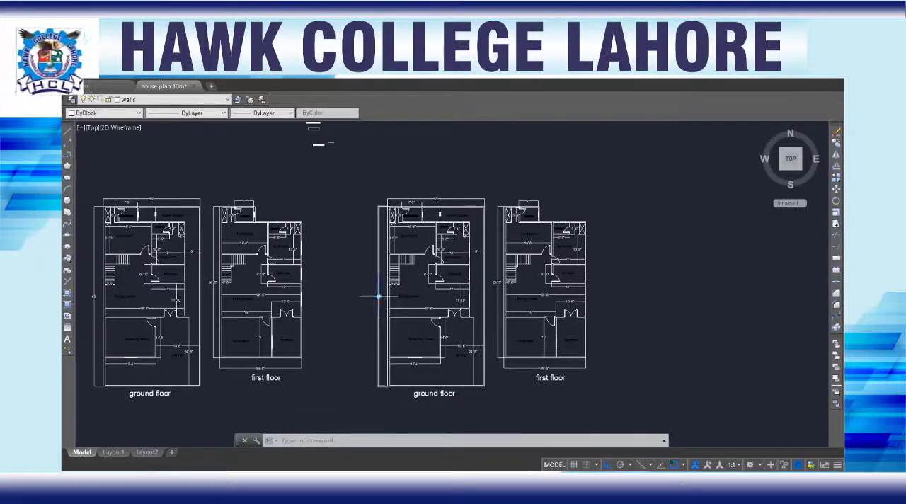
left_click(378, 297)
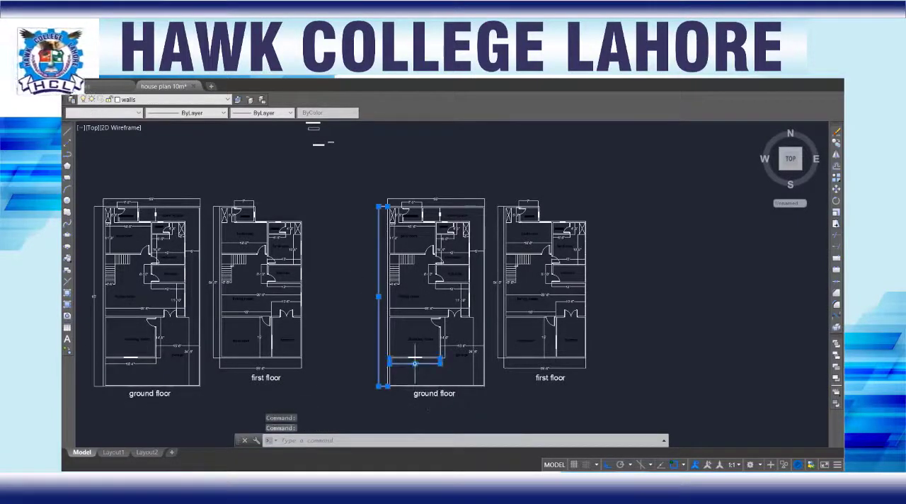
left_click(443, 337)
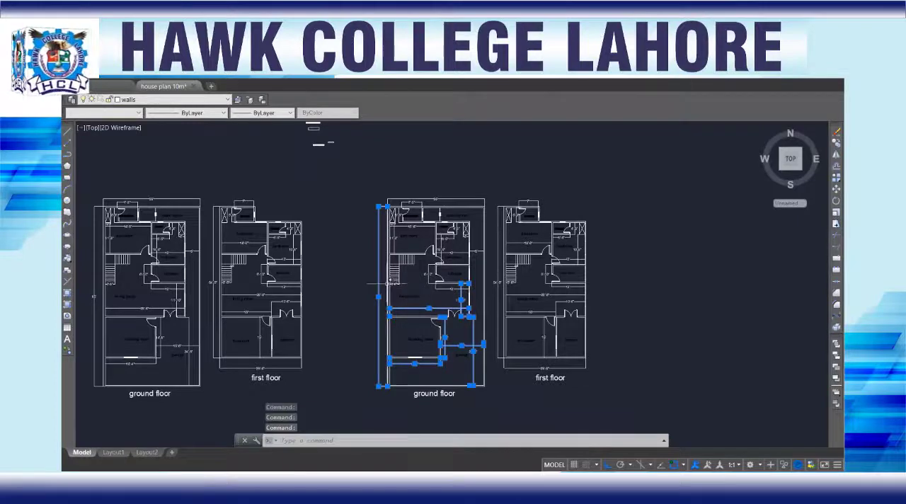
scroll(395, 283, "up", 4)
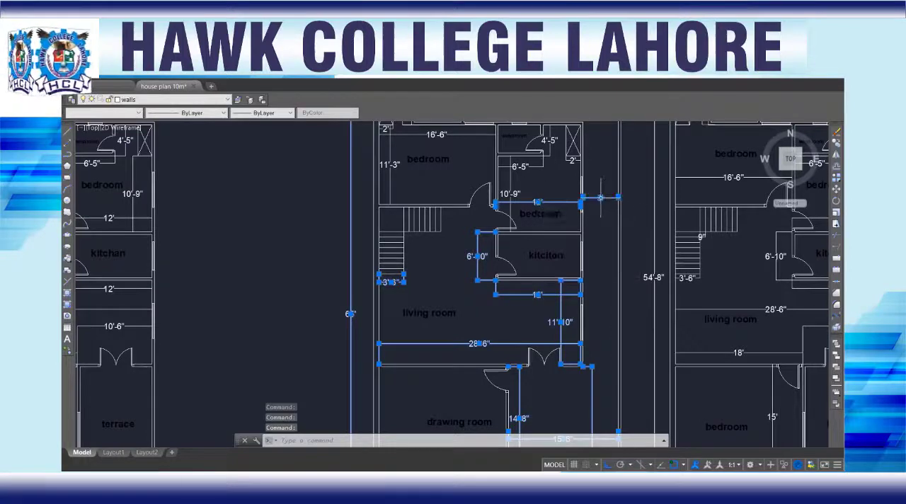
left_click(572, 162)
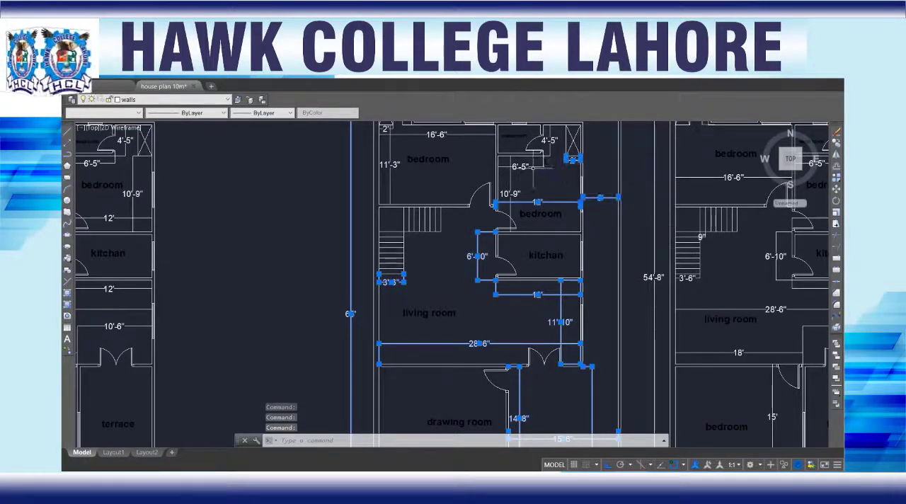
left_click(512, 191)
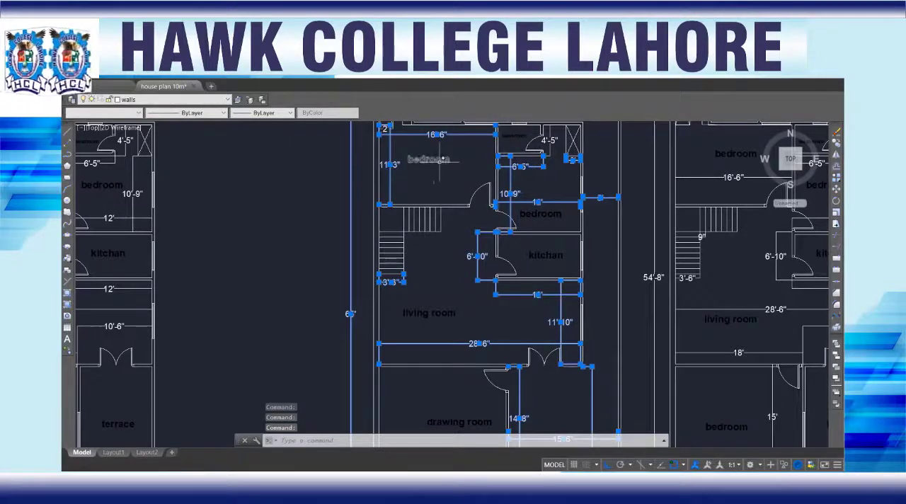
key("Delete")
Step: Erase the remaining overall width, washroom, open space and wardrobe dimensions at the rear of the copied ground floor plan
scroll(469, 253, "down", 2)
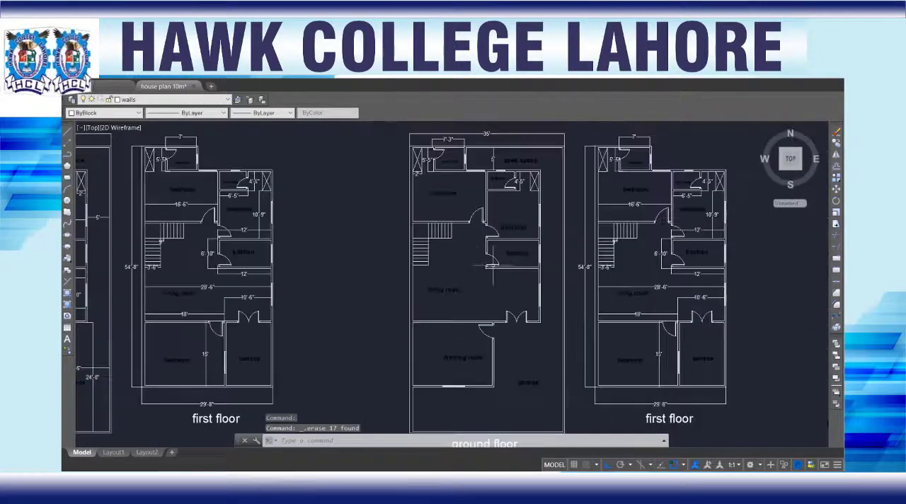
left_click(492, 153)
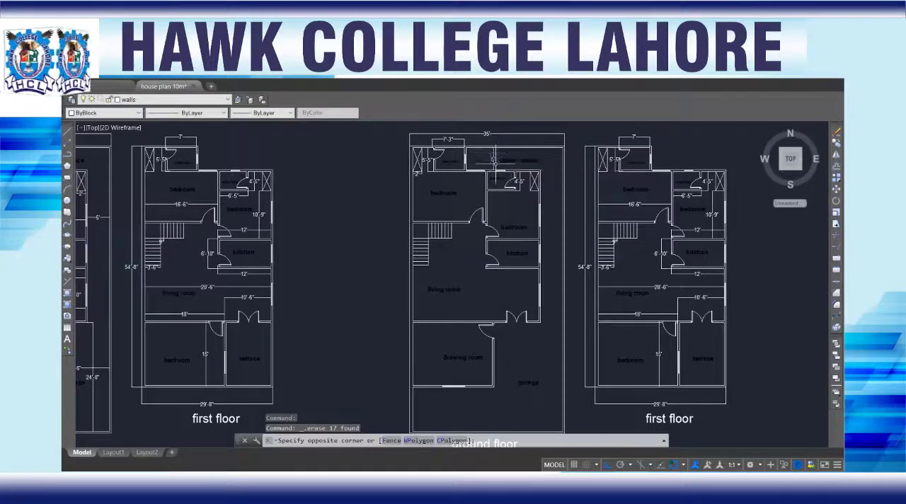
left_click(512, 161)
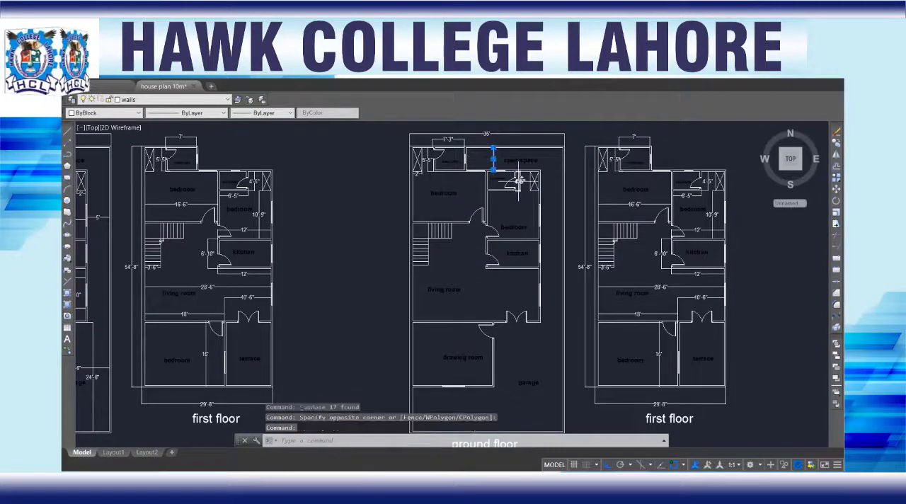
left_click(519, 183)
left_click(473, 131)
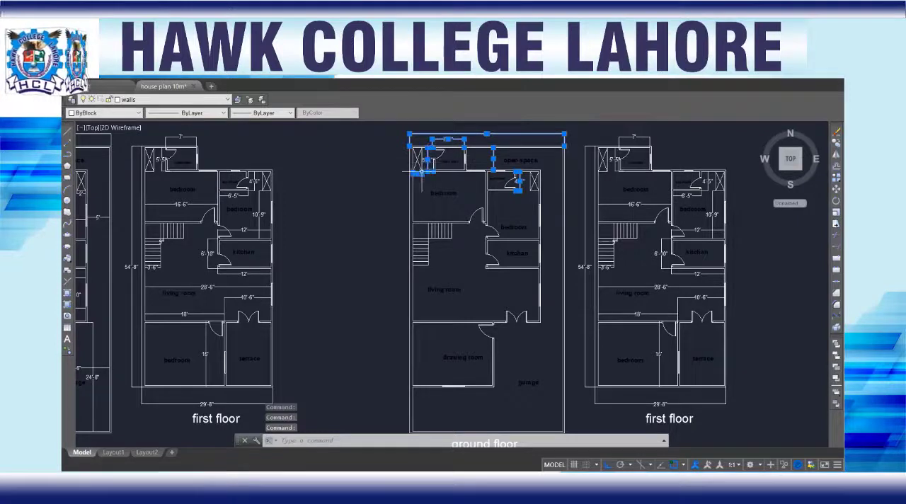
key("Delete")
scroll(462, 229, "down", 2)
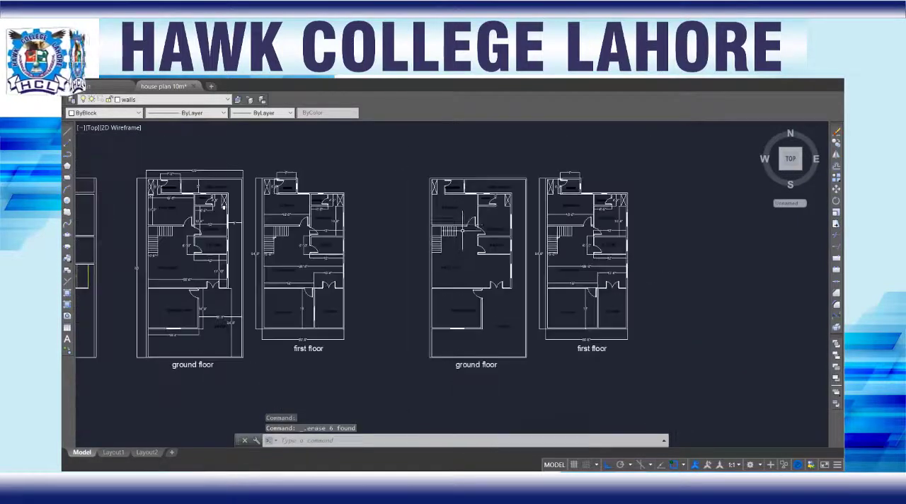
scroll(464, 228, "up", 4)
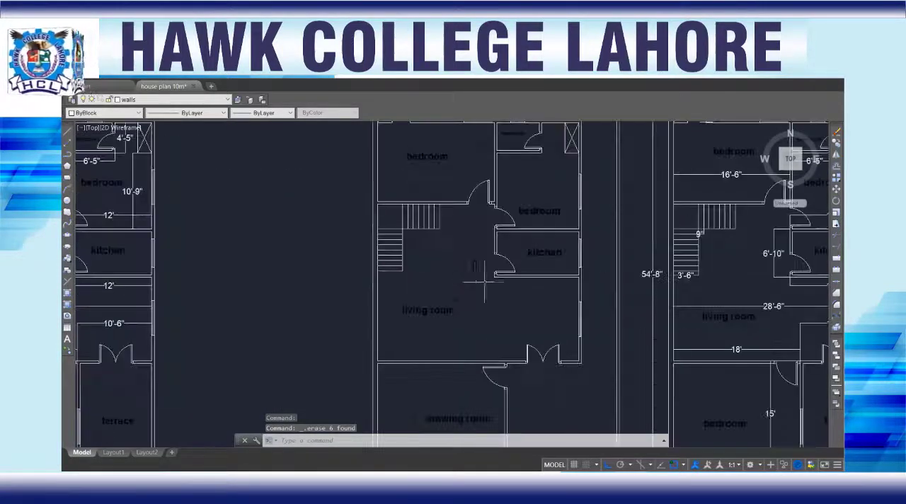
Step: Erase all the doors and windows from the copied ground floor plan, from the drawing room through to the rear washrooms
scroll(485, 282, "down", 2)
mouse_move(495, 293)
middle_mouse_down()
mouse_move(496, 248)
mouse_move(472, 245)
middle_mouse_up()
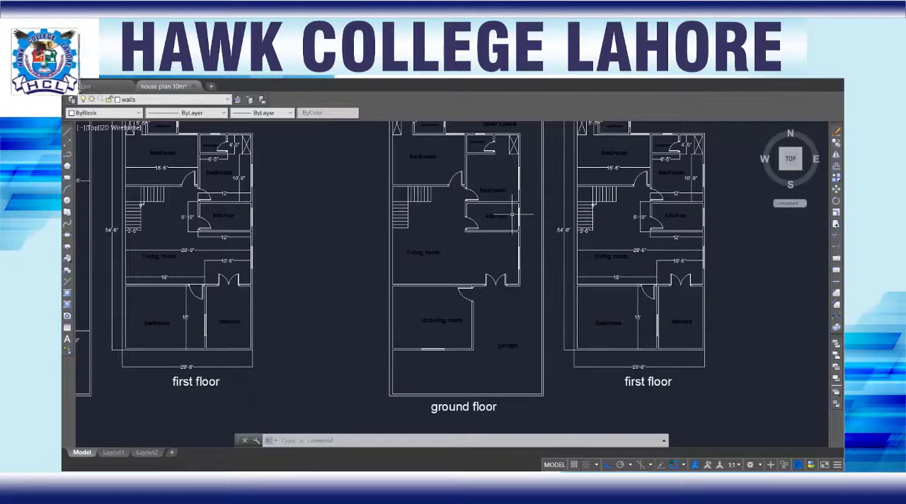
scroll(472, 235, "down", 2)
scroll(445, 309, "up", 10)
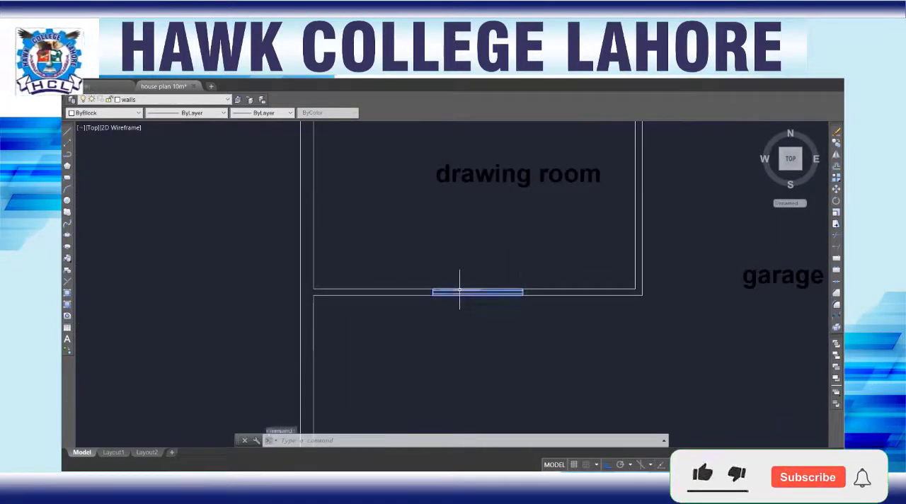
scroll(547, 221, "down", 4)
mouse_move(569, 178)
middle_mouse_down()
mouse_move(550, 228)
mouse_move(498, 284)
middle_mouse_up()
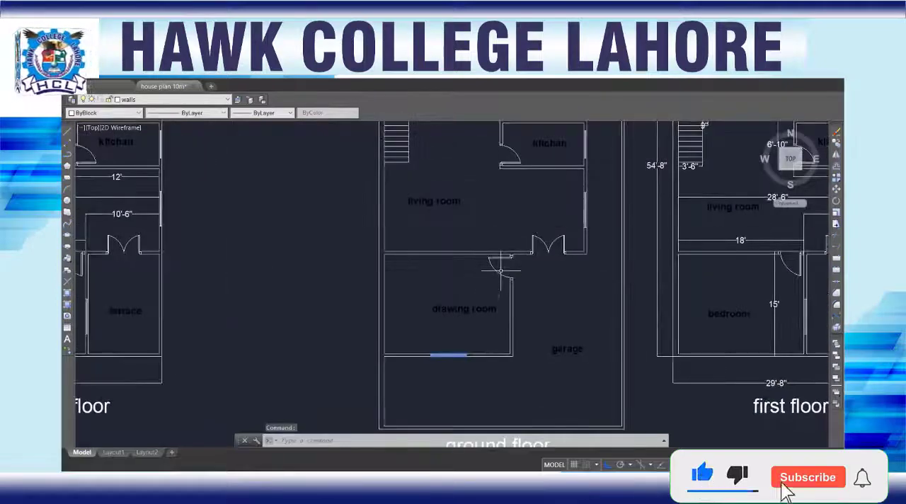
left_click(500, 273)
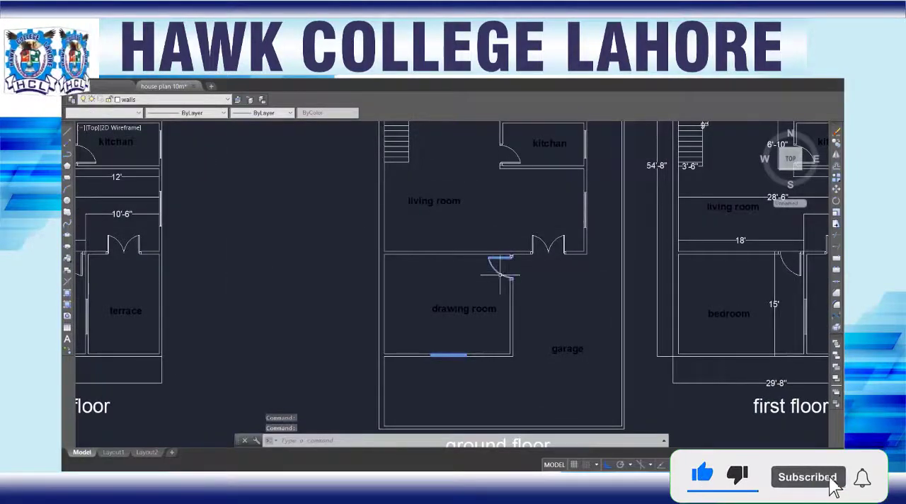
left_click(547, 243)
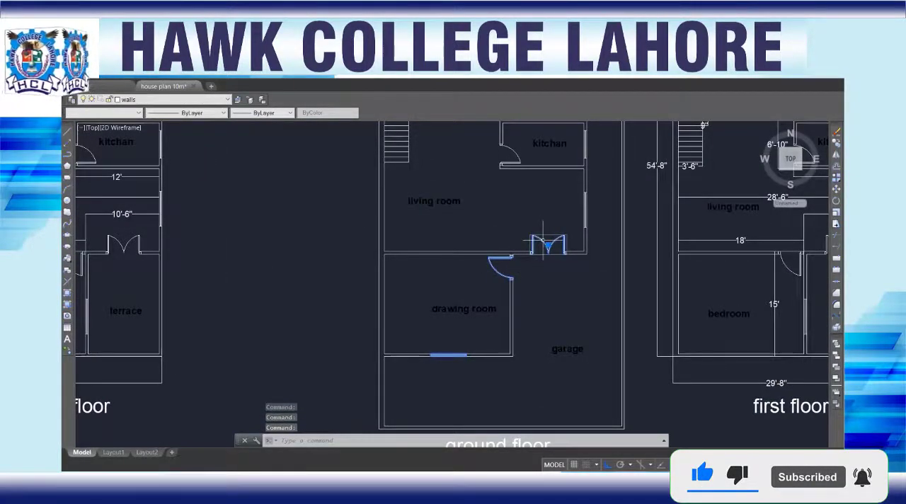
left_click(509, 160)
scroll(513, 175, "down", 3)
scroll(562, 189, "up", 3)
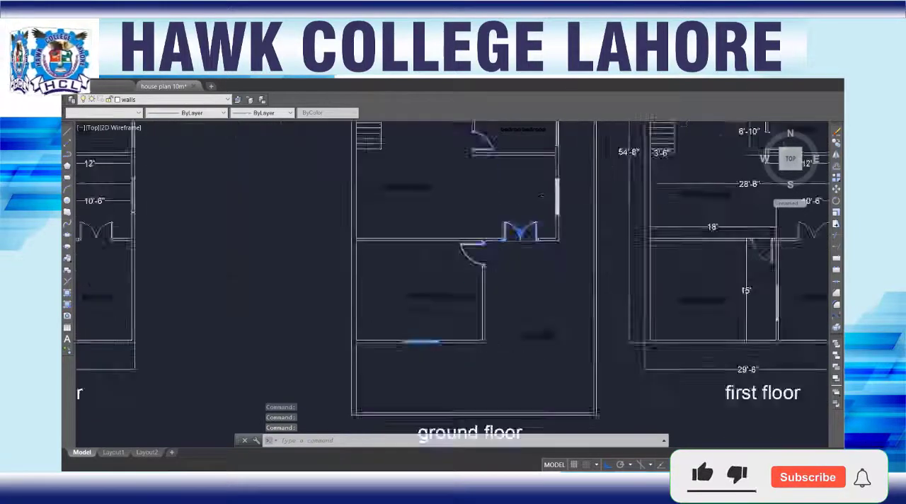
scroll(537, 170, "down", 3)
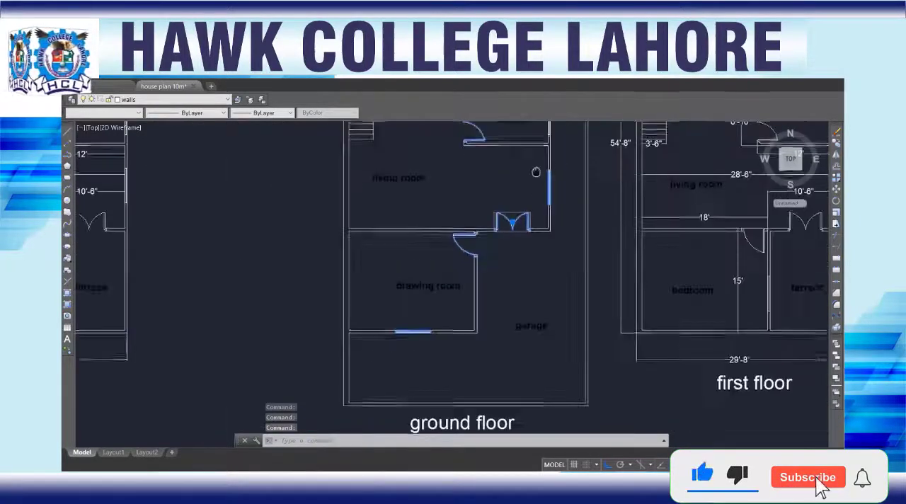
scroll(535, 198, "up", 5)
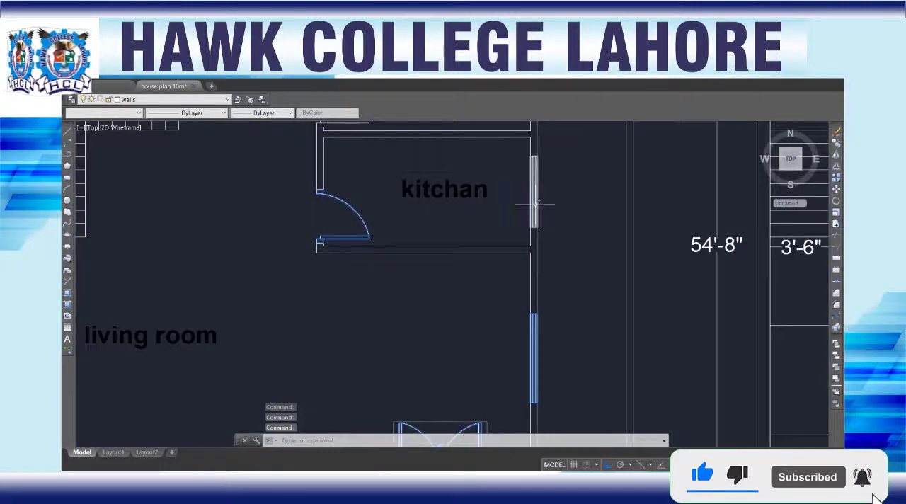
scroll(475, 195, "down", 2)
middle_click_drag(476, 186, 479, 321)
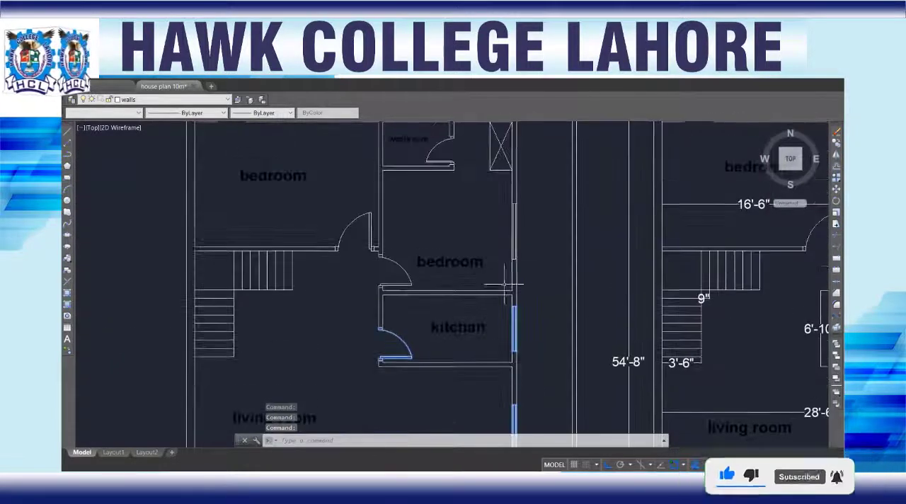
left_click(513, 224)
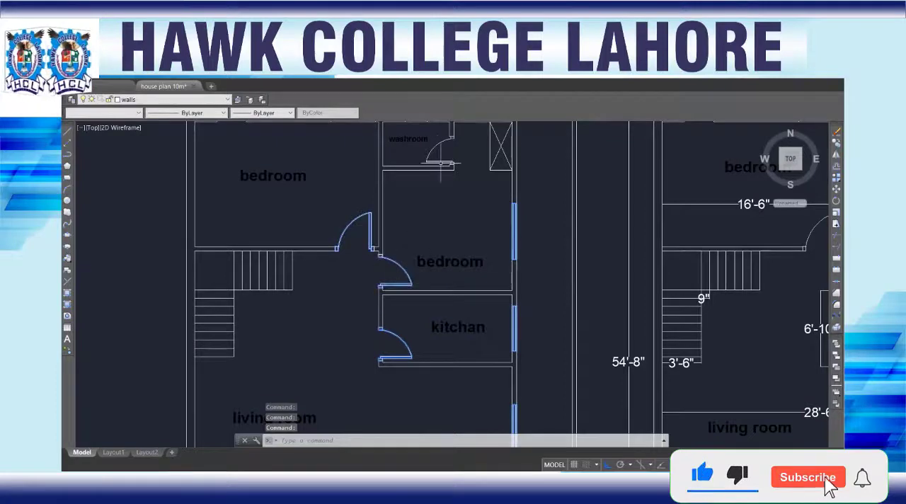
scroll(484, 143, "down", 4)
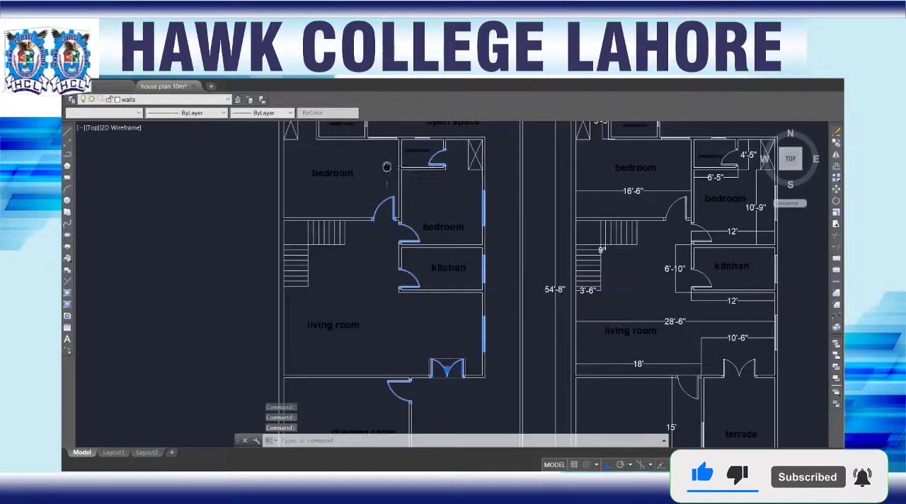
scroll(468, 218, "up", 3)
scroll(485, 206, "up", 8)
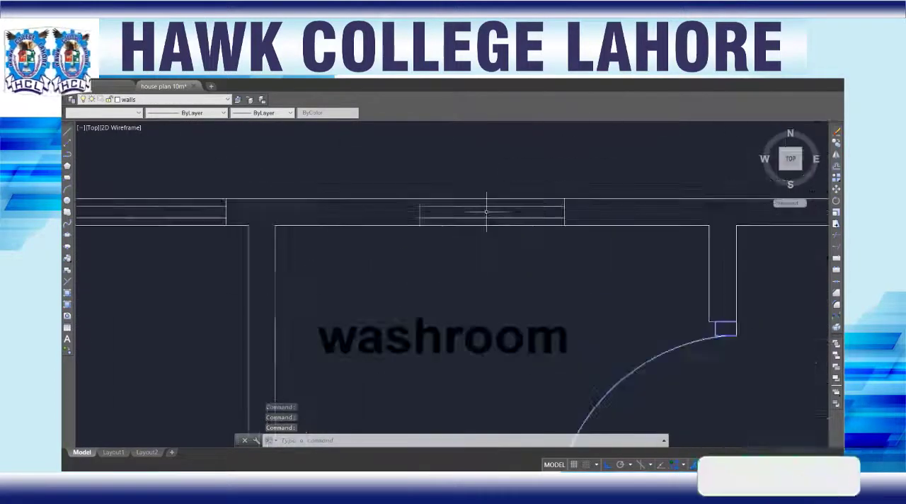
scroll(131, 233, "down", 4)
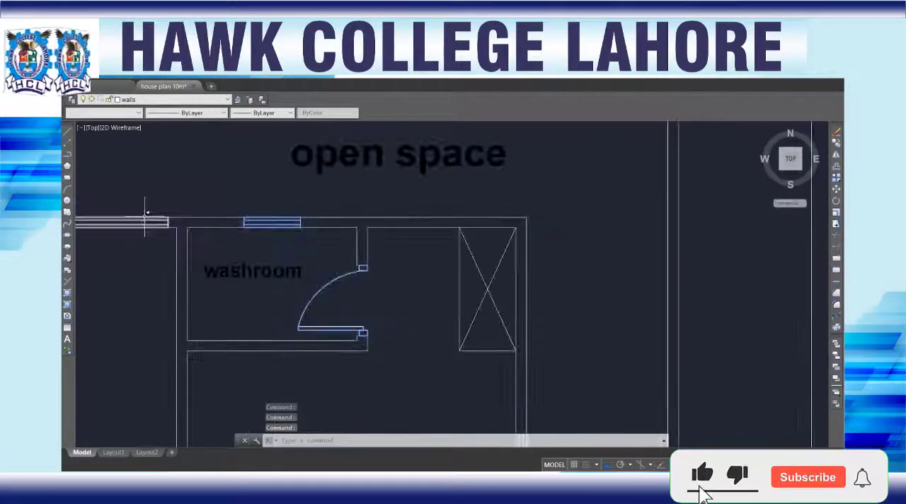
scroll(147, 216, "down", 2)
middle_click_drag(112, 229, 451, 278)
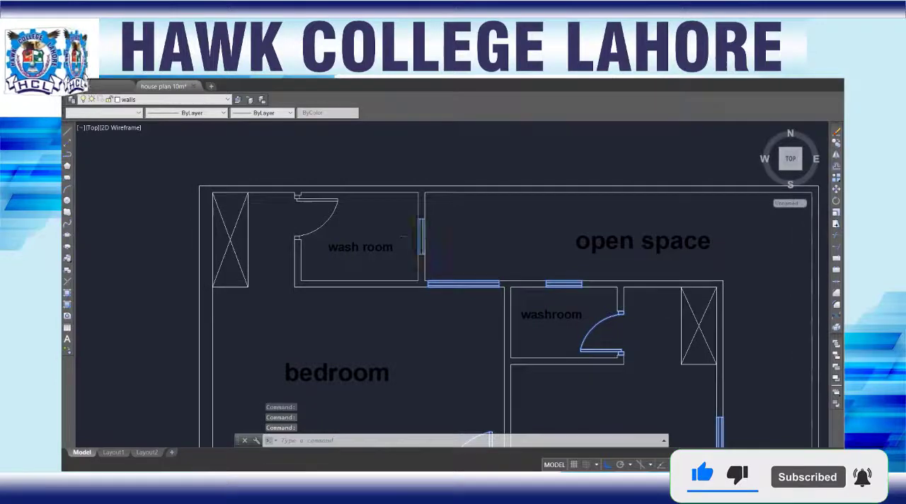
left_click(336, 211)
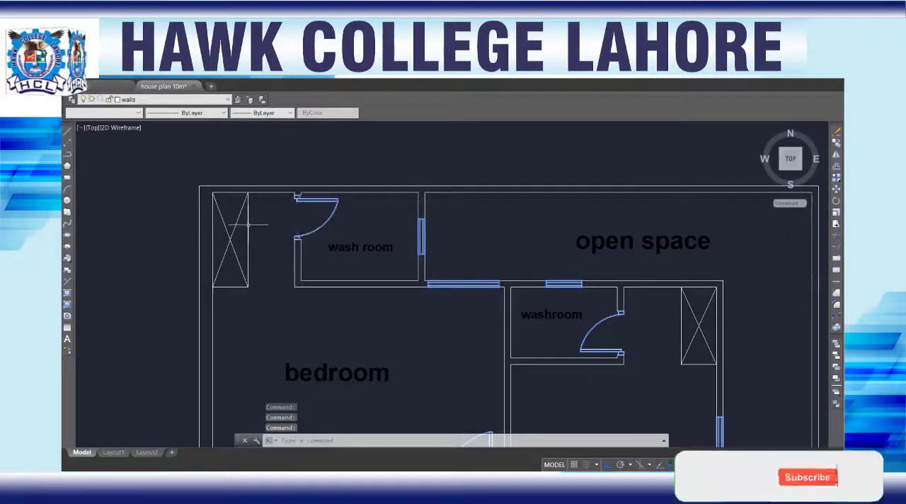
key("Delete")
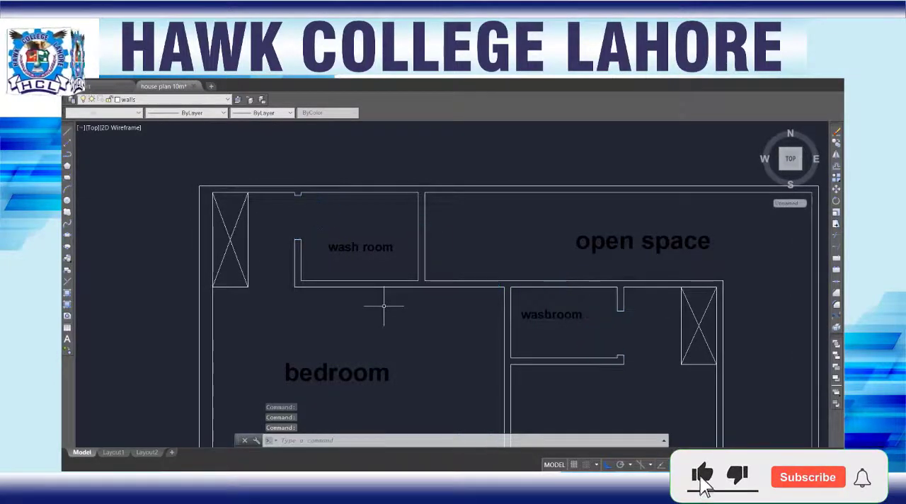
Step: Draw a short line across the front boundary wall of the copied ground floor plan, starting at the inner corner on the garage side
scroll(384, 304, "down", 4)
middle_click_drag(413, 218, 409, 216)
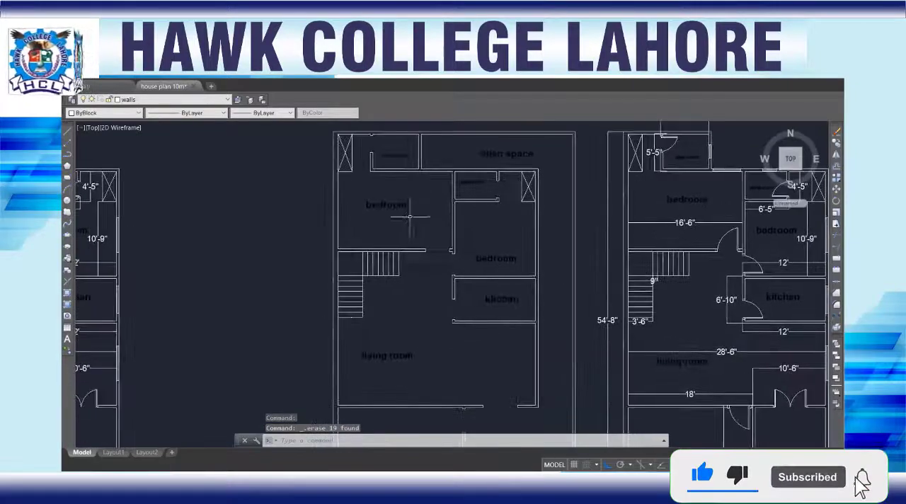
middle_click_drag(432, 368, 439, 279)
scroll(368, 235, "down", 4)
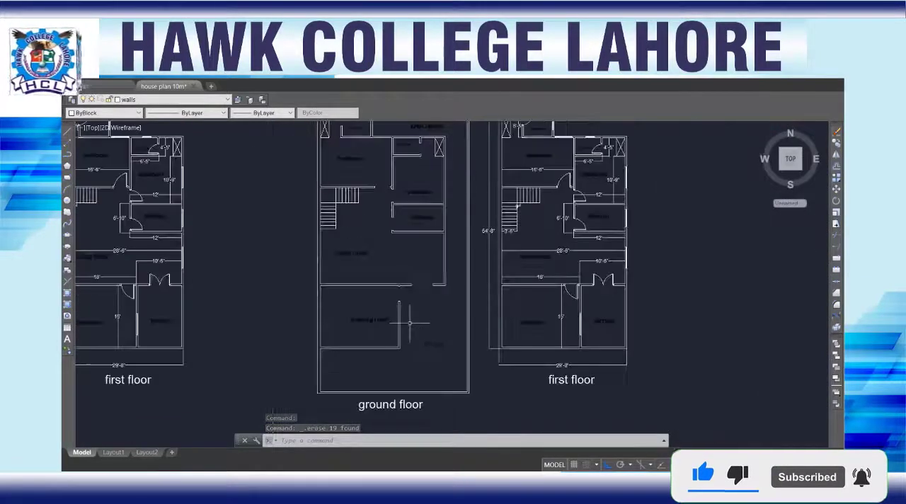
scroll(443, 394, "up", 5)
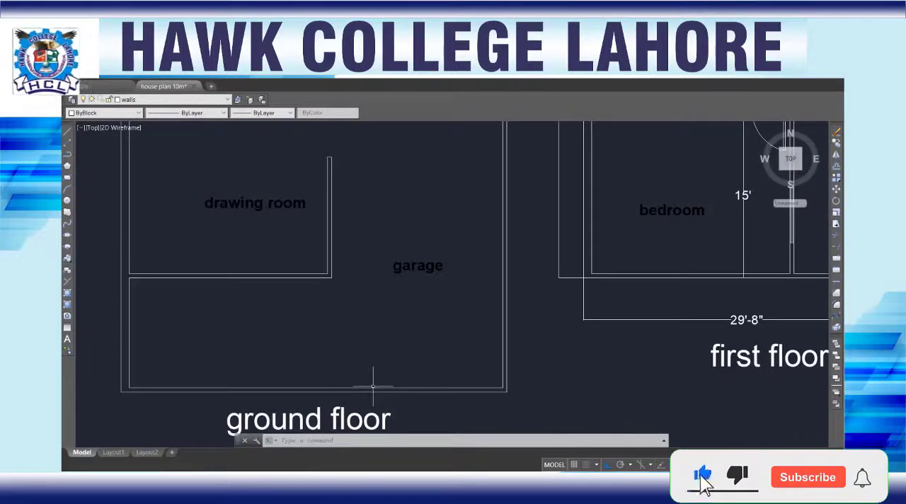
scroll(393, 354, "down", 4)
scroll(380, 331, "up", 4)
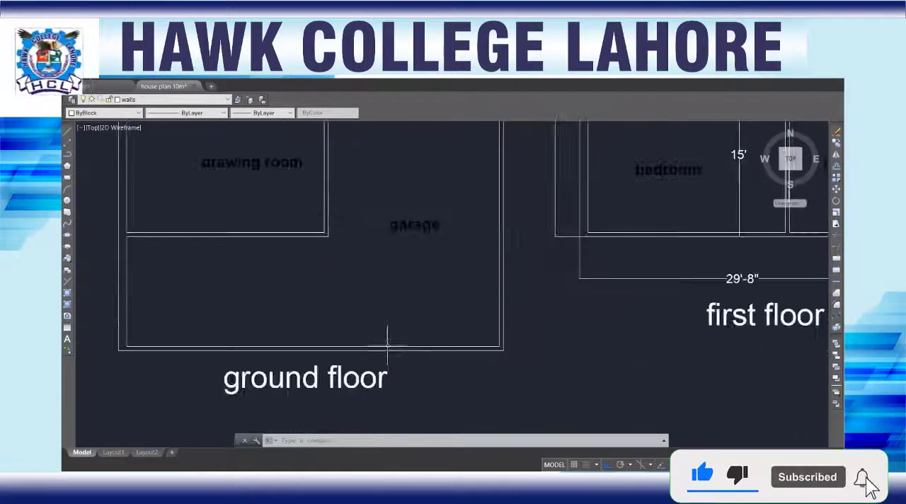
type("l")
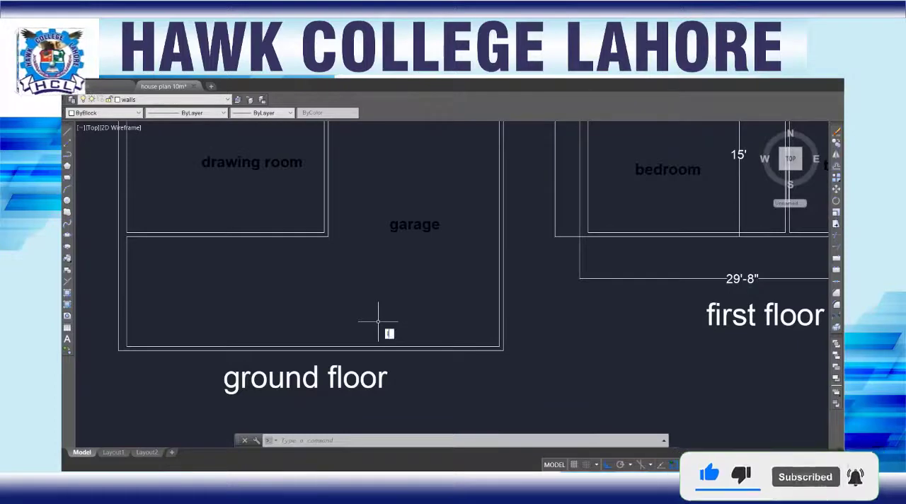
key("Return")
scroll(428, 345, "up", 5)
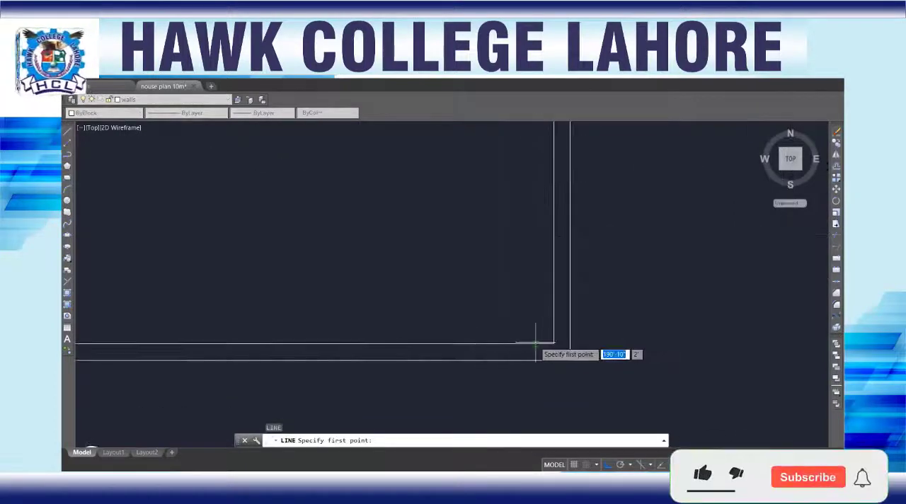
left_click(553, 344)
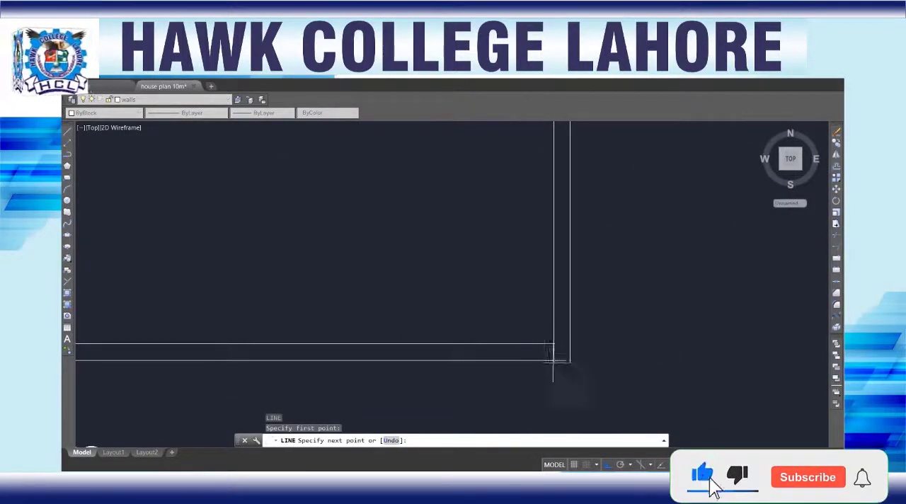
left_click(554, 360)
key("Return")
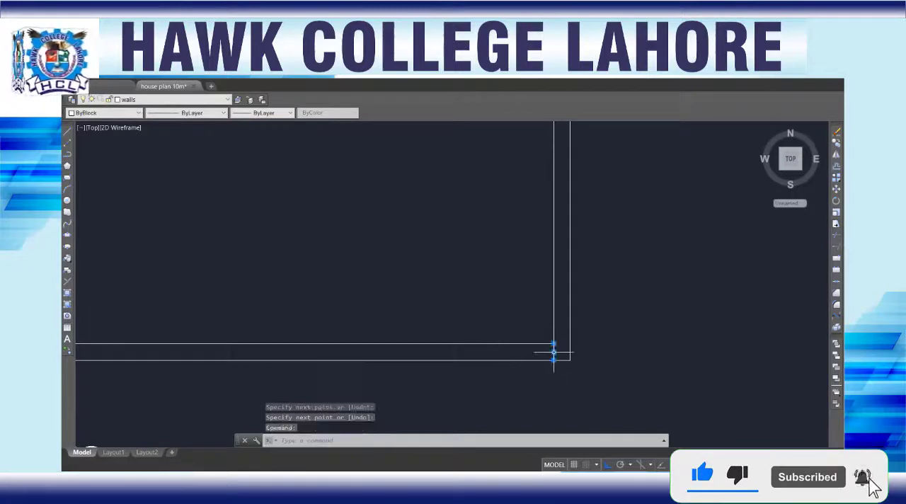
Step: Move the short line 9 inches along the front boundary wall, away from the garage-side corner
type("m")
key("Return")
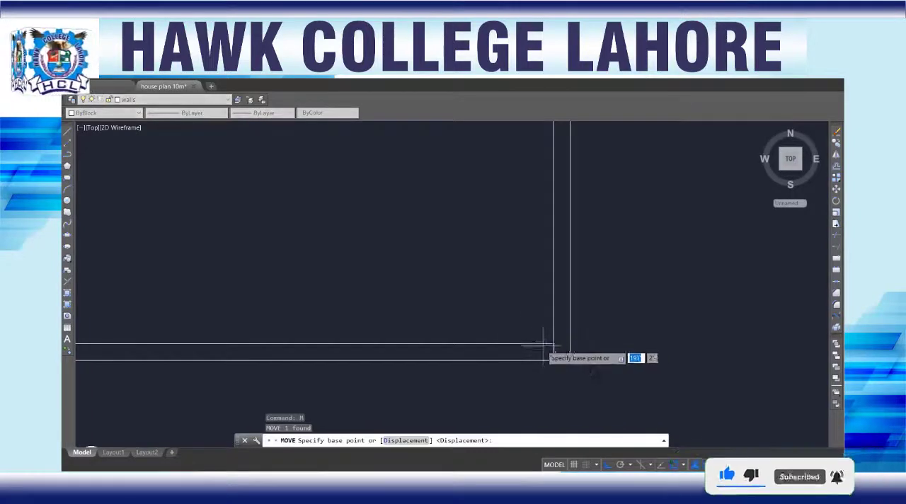
left_click(553, 344)
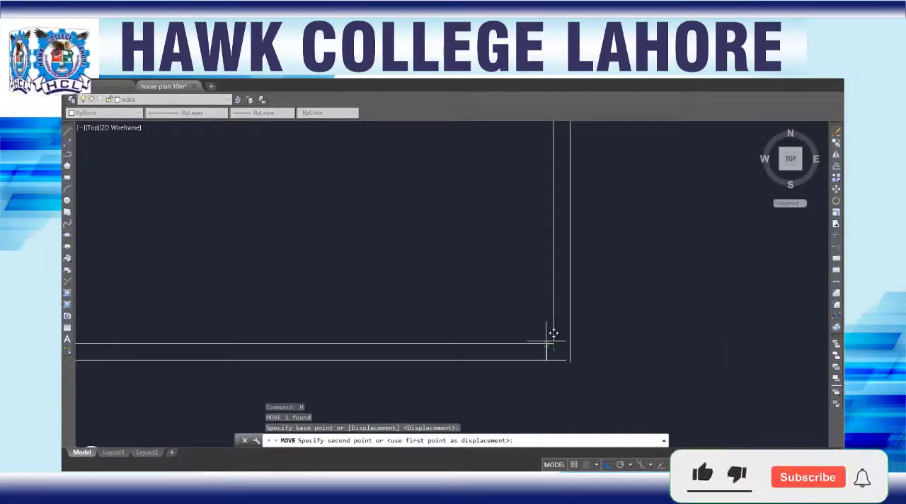
type("9")
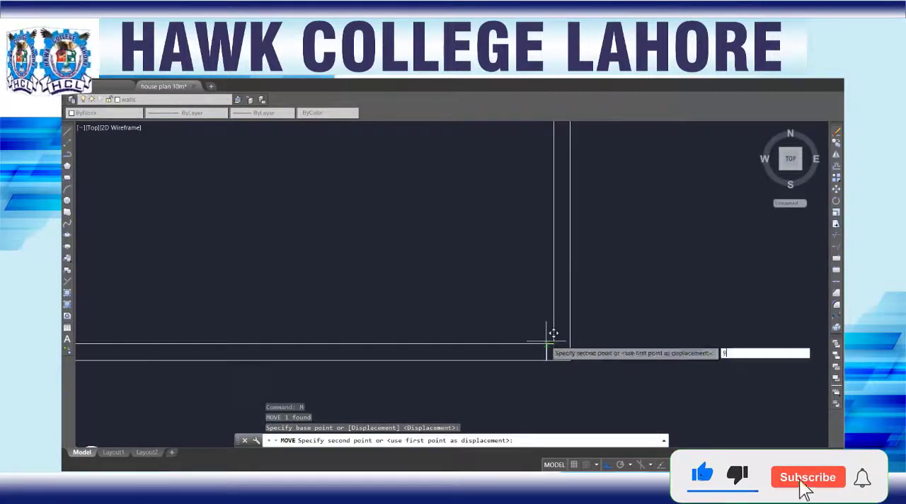
key("Return")
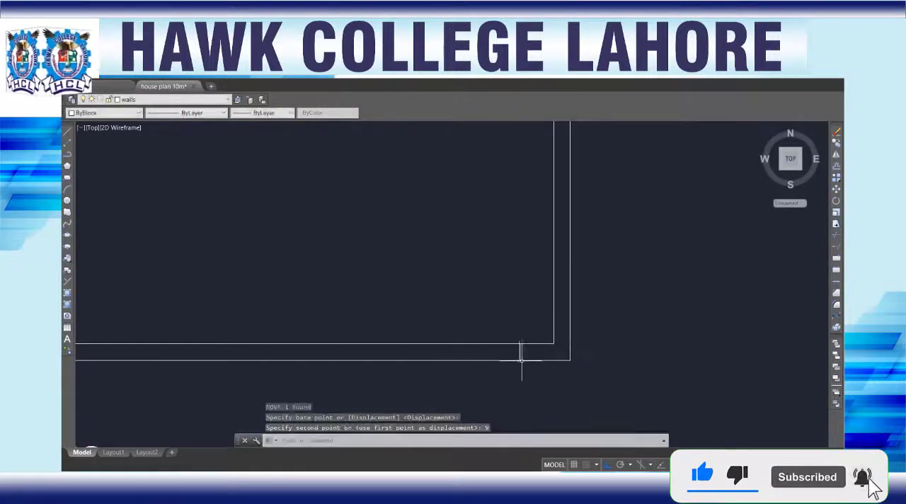
Step: Offset the short line 10' along the front boundary wall towards the drawing room side
left_click(520, 350)
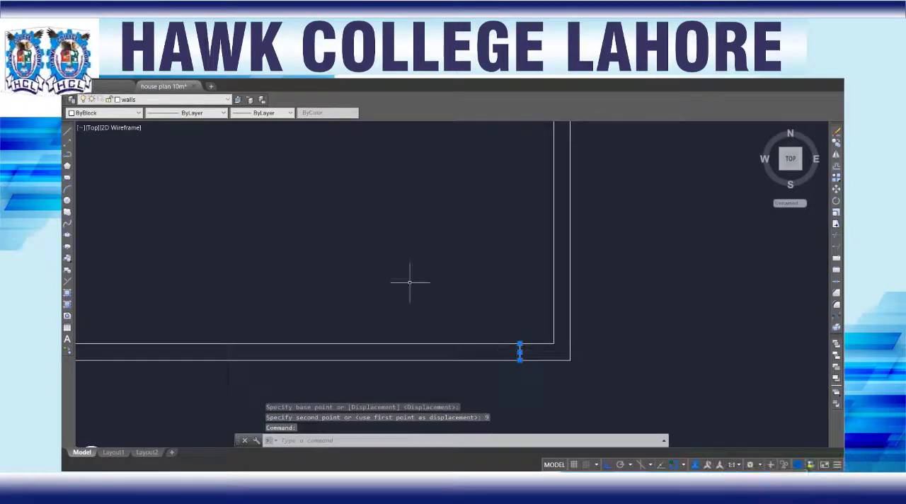
type("o")
key("Return")
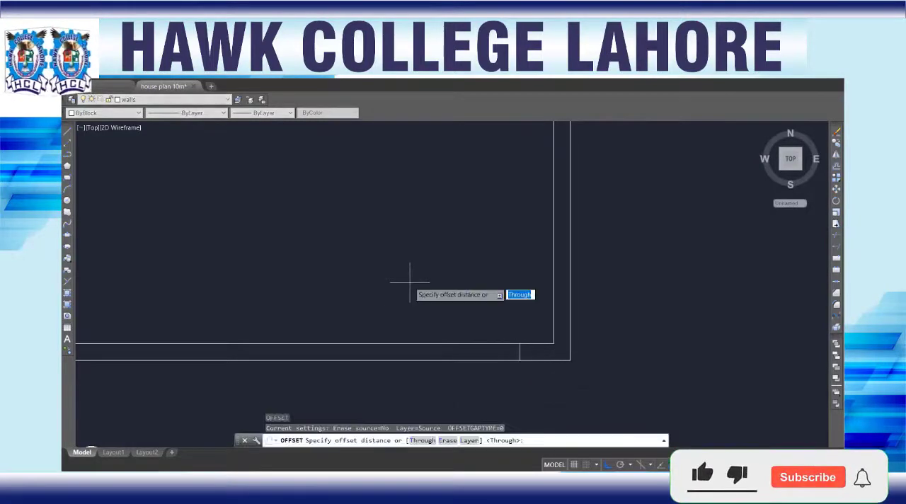
type("10")
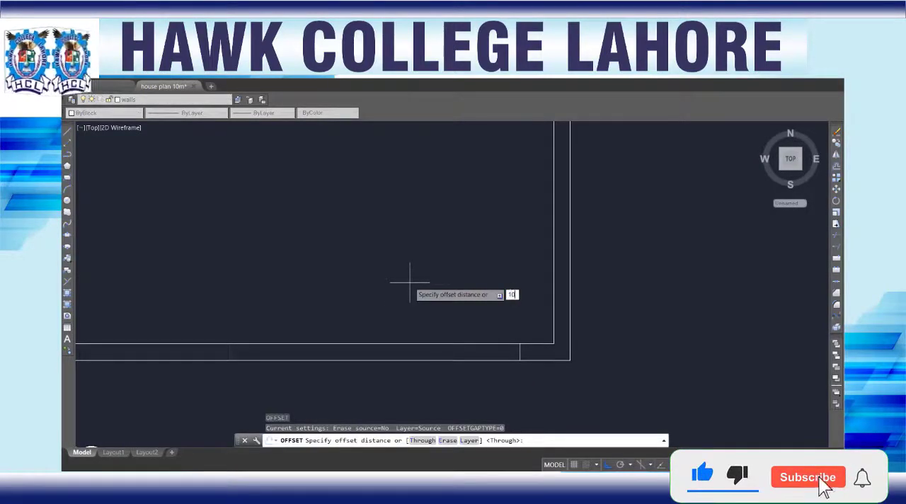
type("'")
key("Return")
left_click(410, 281)
scroll(409, 281, "down", 4)
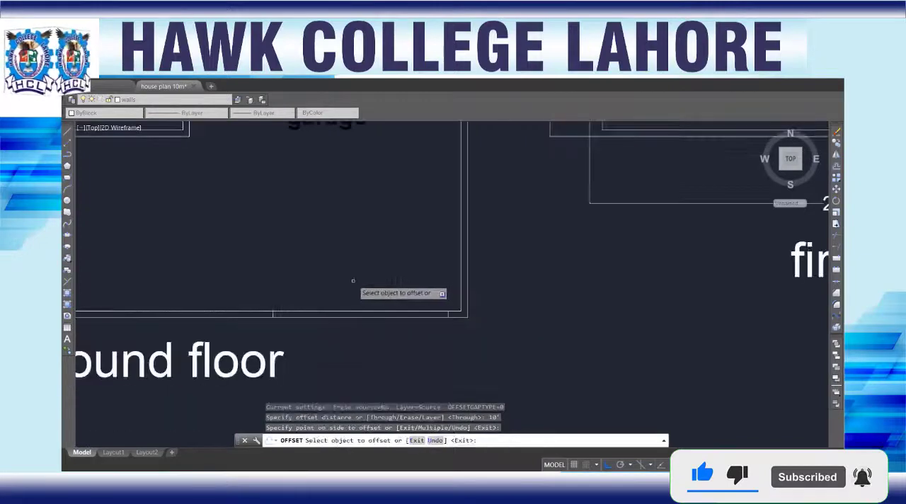
key("Escape")
scroll(322, 336, "down", 2)
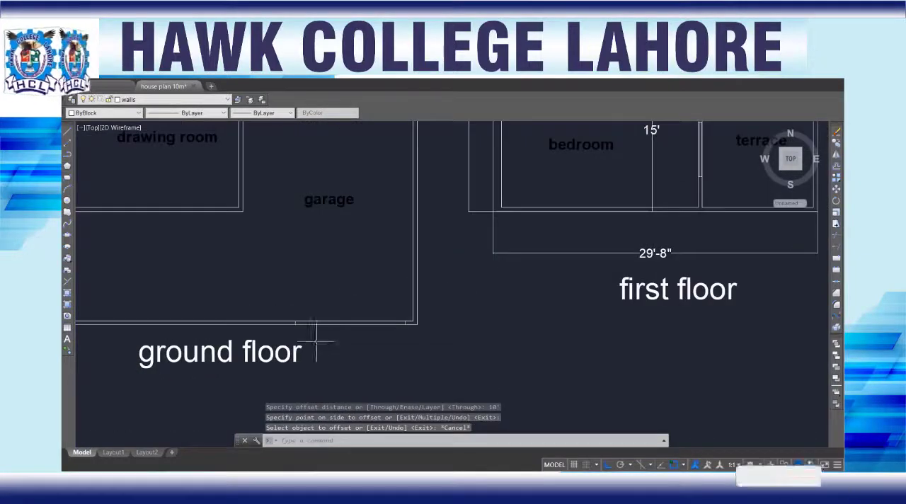
Step: Trim both front boundary wall lines between the two short cross lines to open a gate gap at the garage
type("tr")
key("Return")
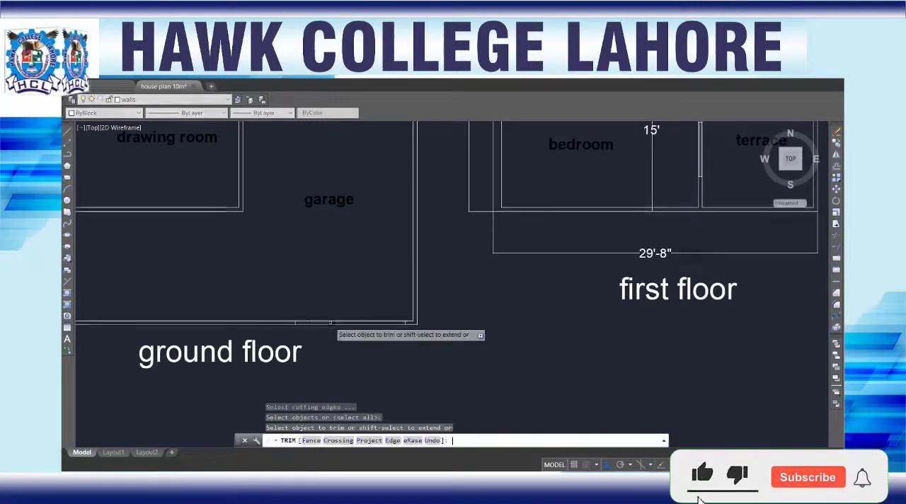
left_click(346, 303)
left_click(339, 357)
key("Escape")
scroll(339, 356, "down", 3)
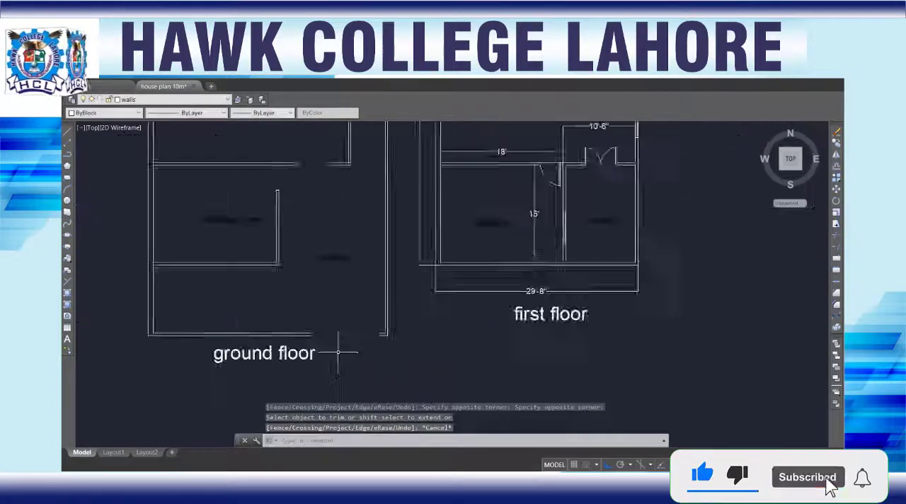
Step: Examine the wall junctions around the drawing room and garage in the copied ground floor plan
scroll(265, 312, "up", 4)
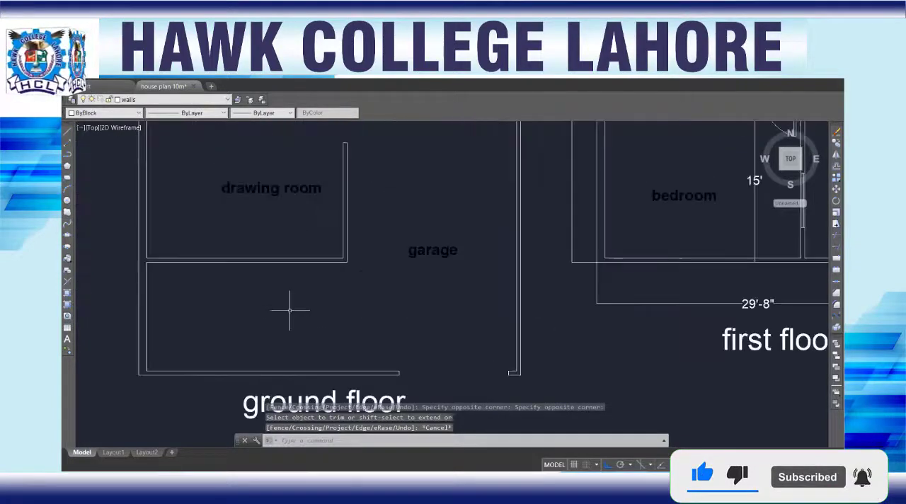
scroll(361, 300, "down", 4)
scroll(407, 189, "down", 5)
scroll(341, 244, "up", 4)
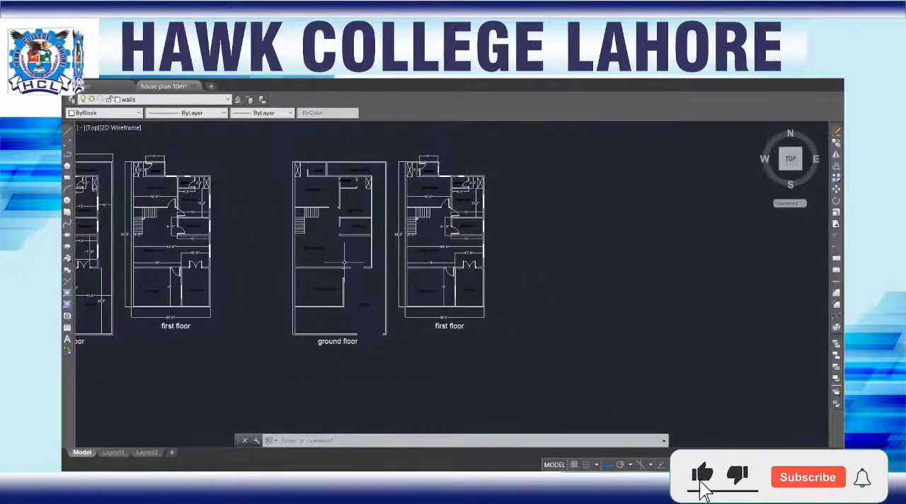
scroll(353, 281, "up", 4)
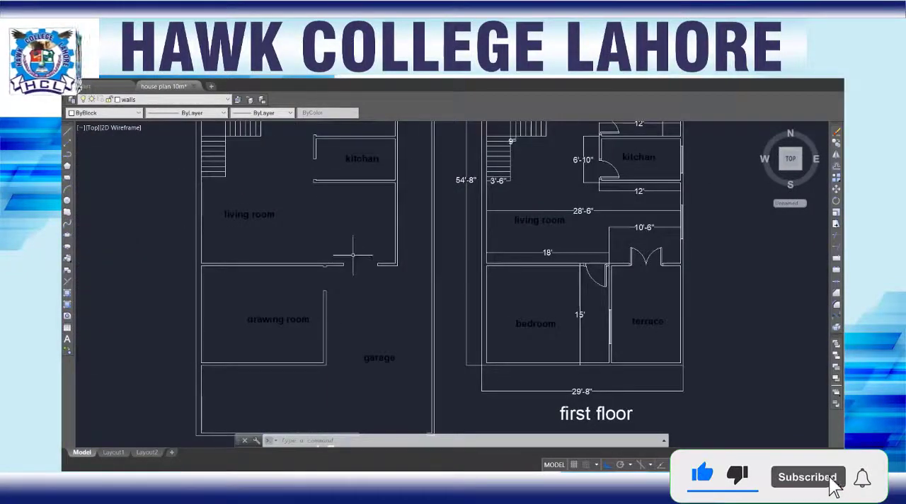
scroll(354, 281, "down", 2)
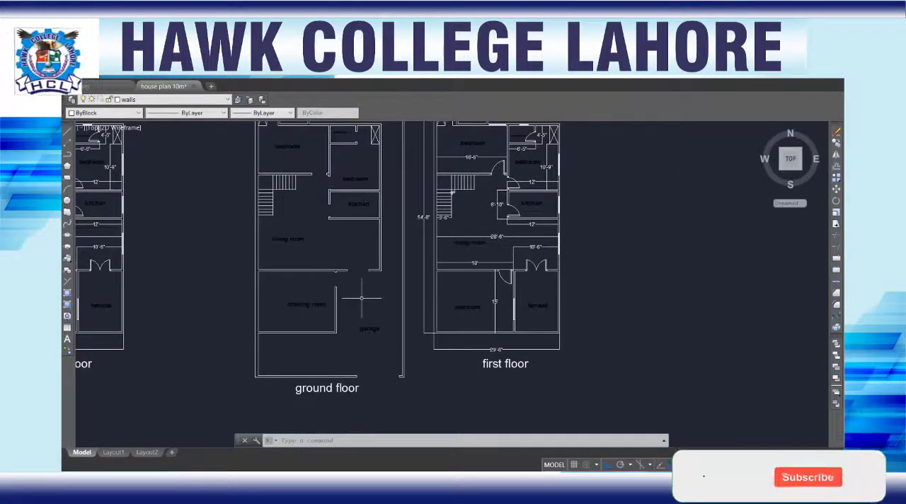
scroll(279, 332, "up", 4)
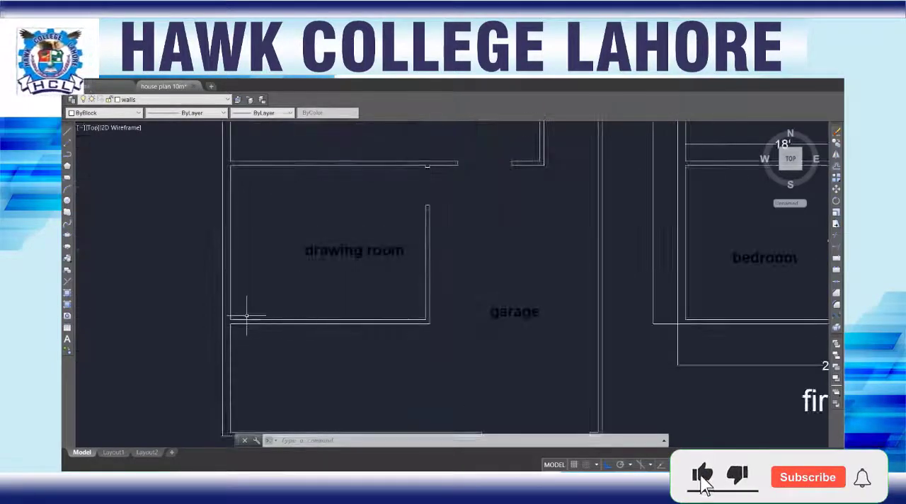
scroll(246, 316, "up", 5)
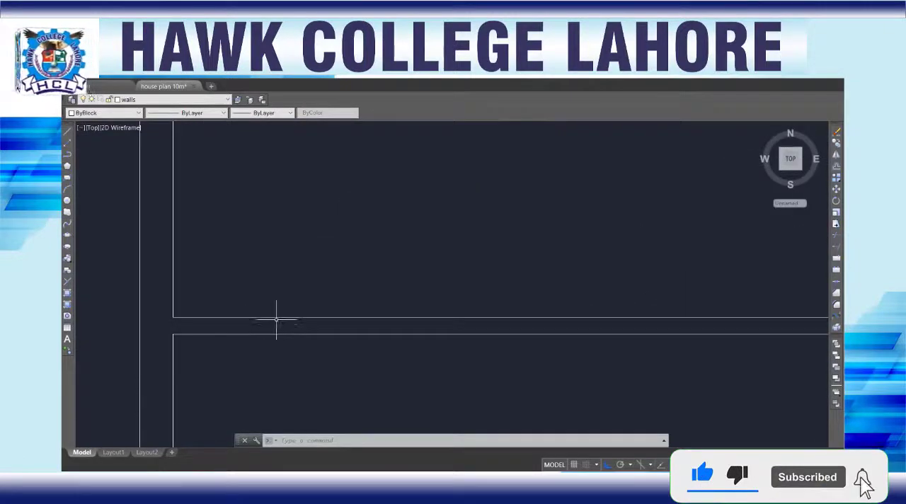
scroll(279, 341, "down", 5)
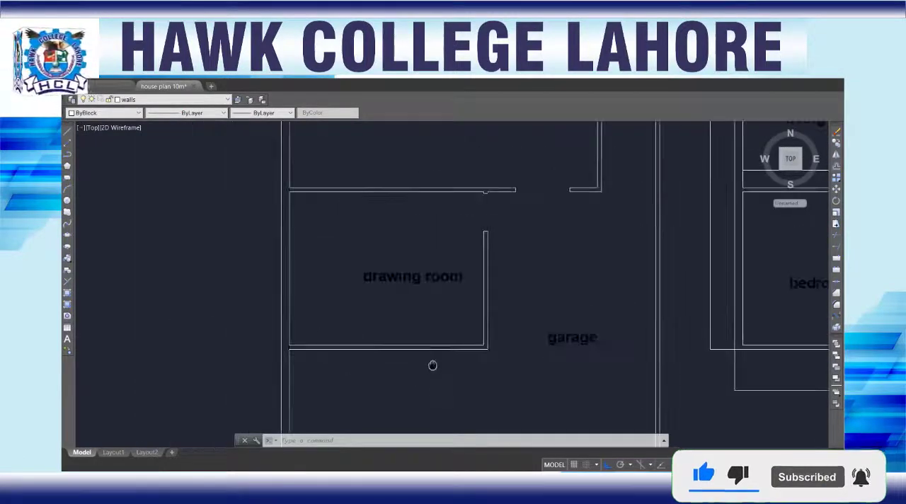
mouse_move(431, 367)
middle_mouse_down()
mouse_move(369, 257)
mouse_move(356, 305)
middle_mouse_up()
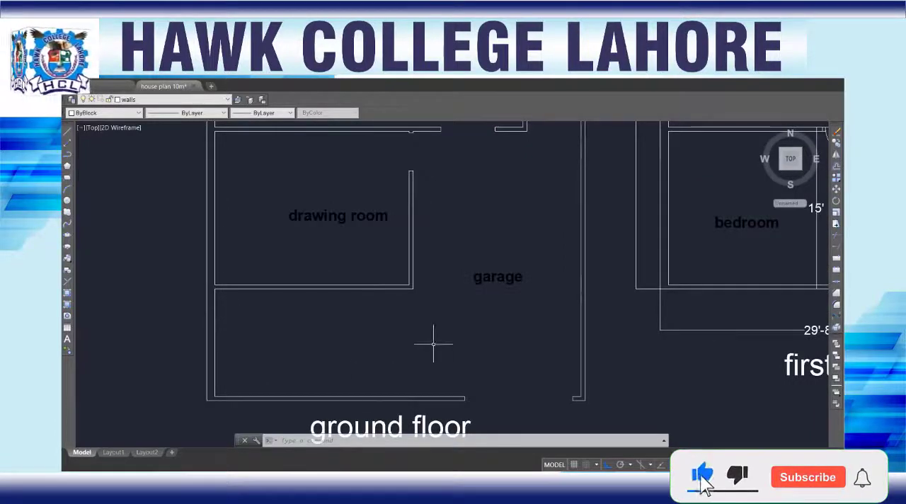
scroll(586, 315, "up", 2)
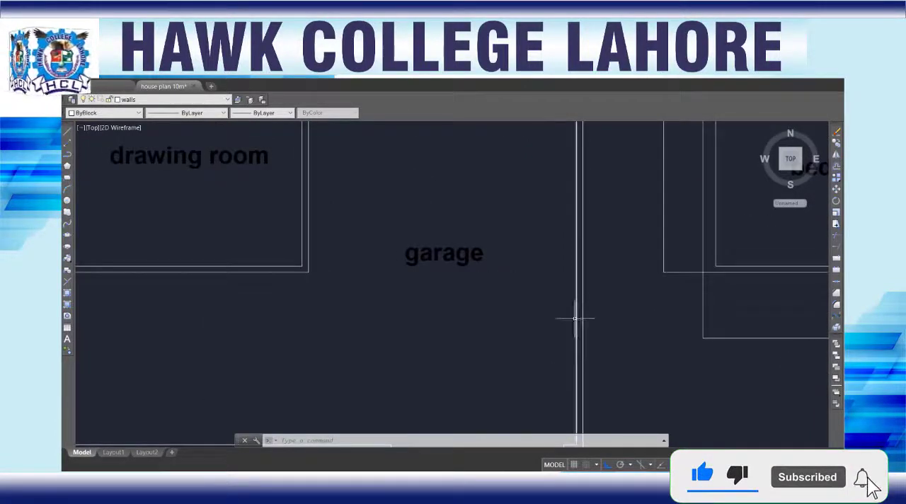
scroll(486, 328, "down", 4)
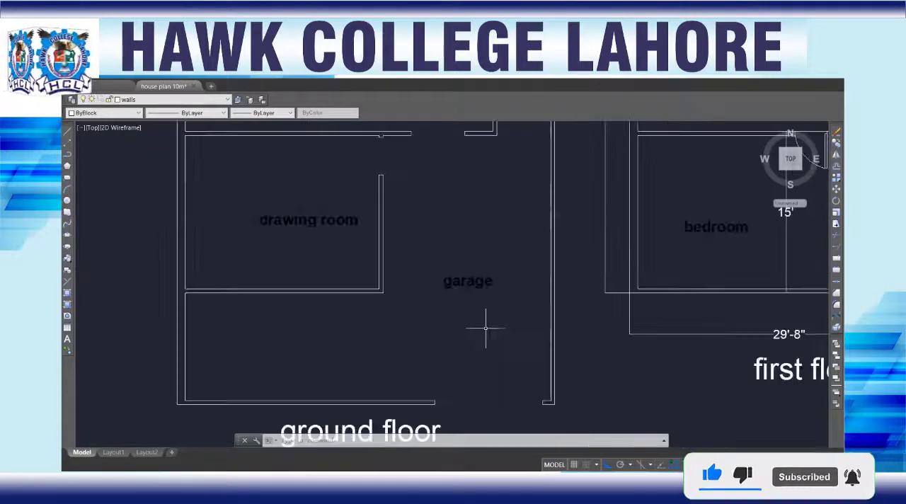
scroll(345, 311, "up", 2)
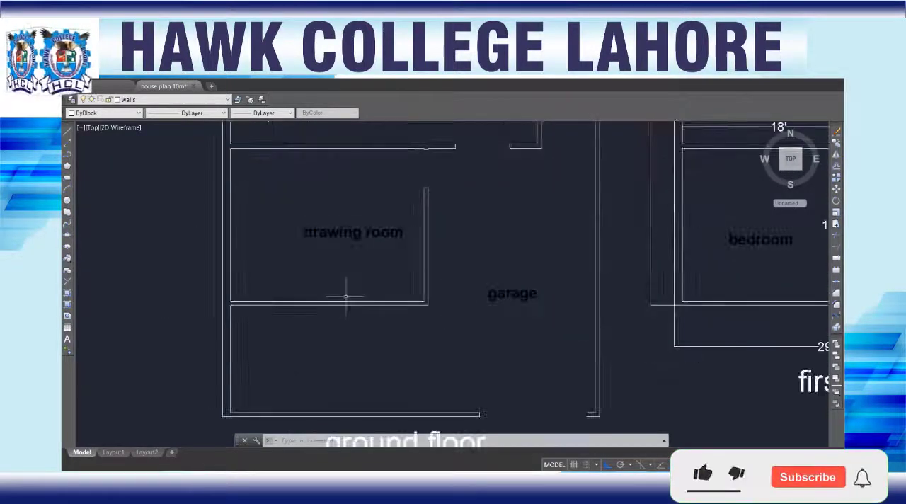
scroll(298, 306, "up", 4)
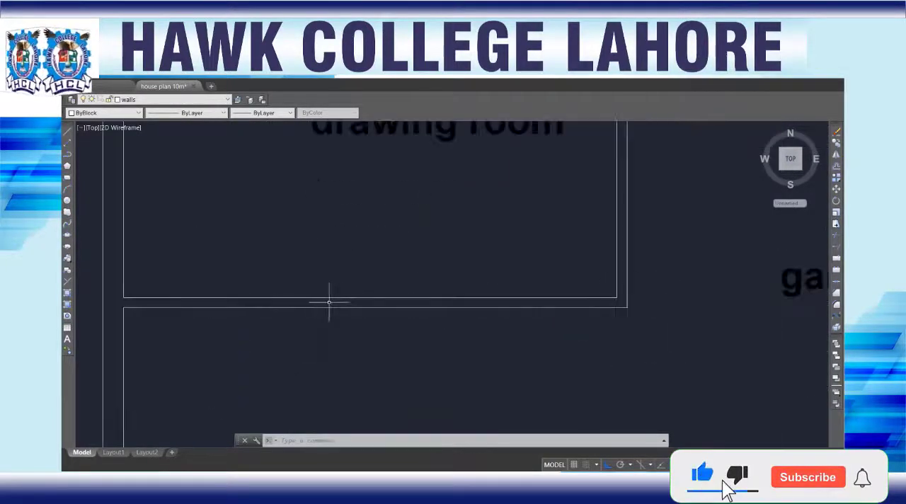
scroll(310, 305, "down", 5)
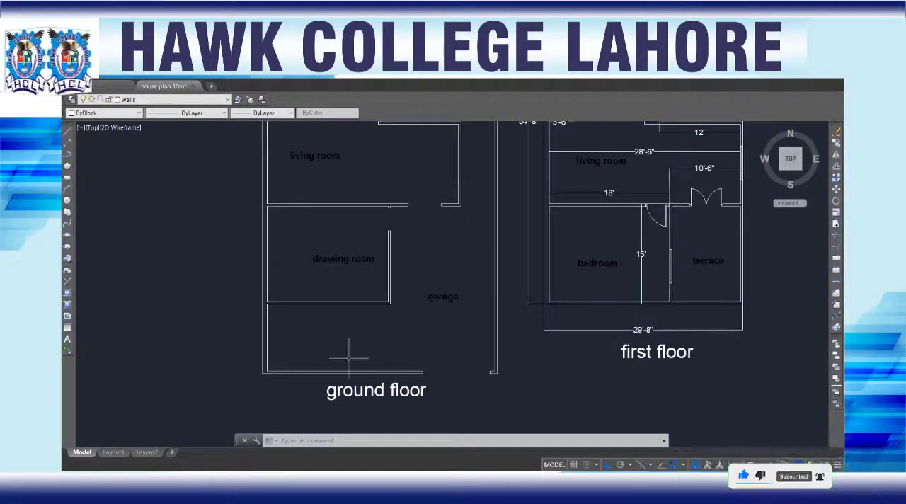
scroll(277, 322, "up", 5)
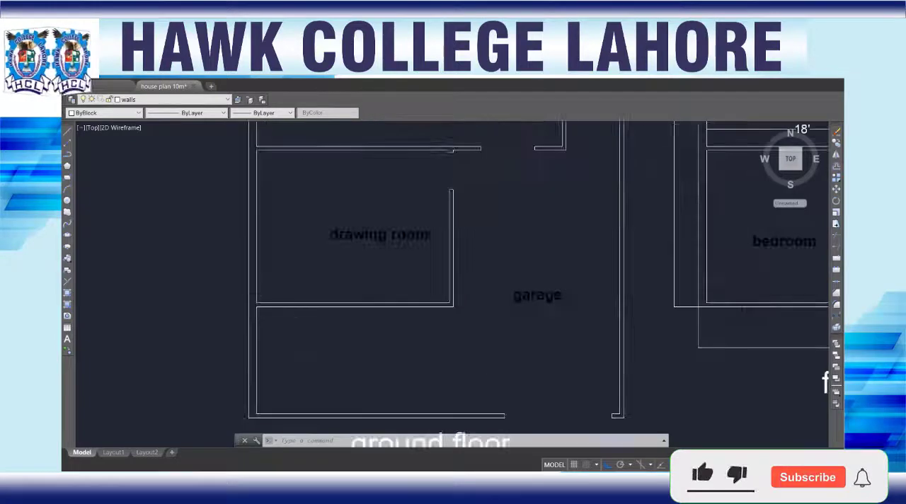
scroll(283, 301, "down", 5)
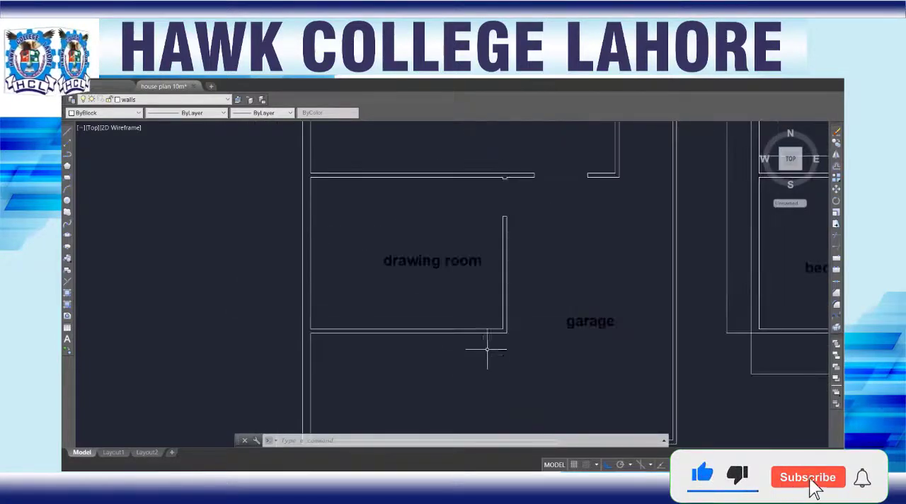
Step: Draw a short line closing the gap in the outer side wall's inner edge where the wall between living room and drawing room meets it
scroll(436, 256, "up", 5)
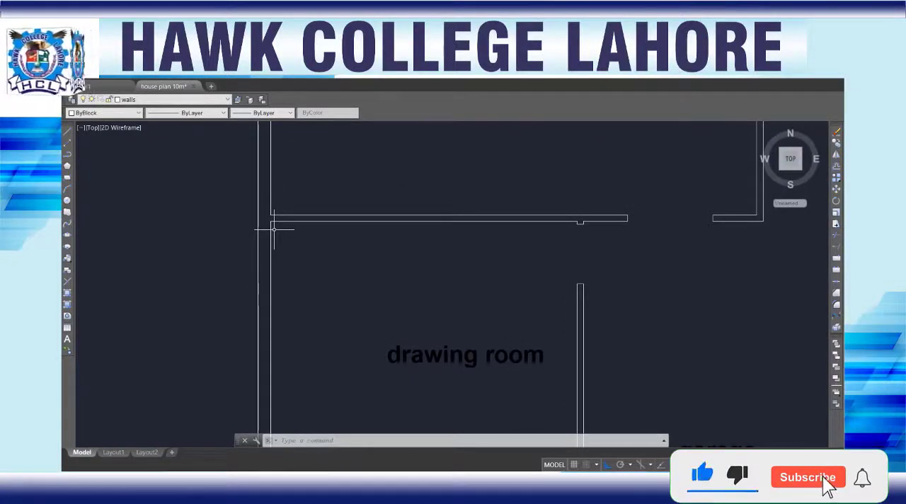
type("l")
key("Return")
scroll(276, 216, "up", 3)
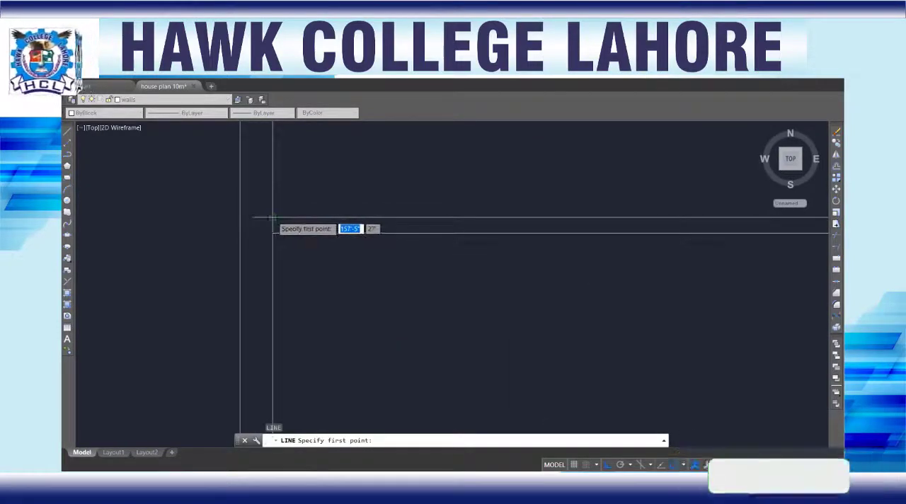
left_click(272, 234)
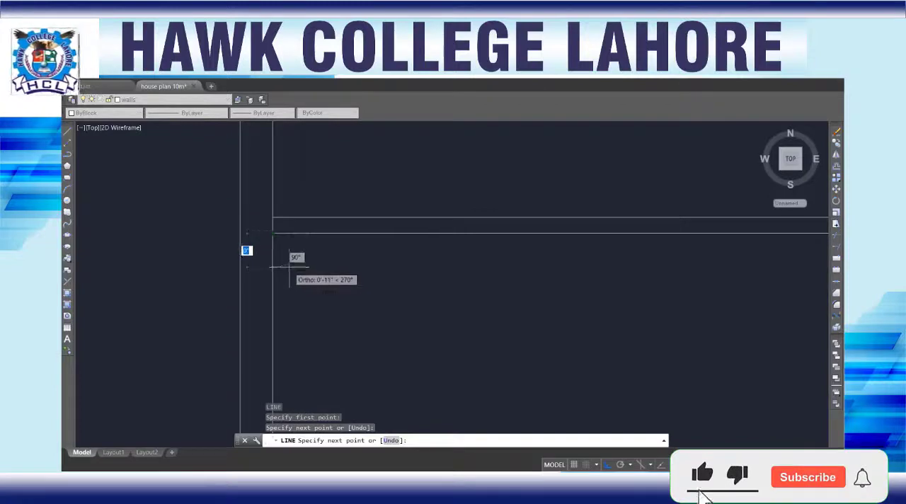
key("Return")
scroll(290, 267, "down", 6)
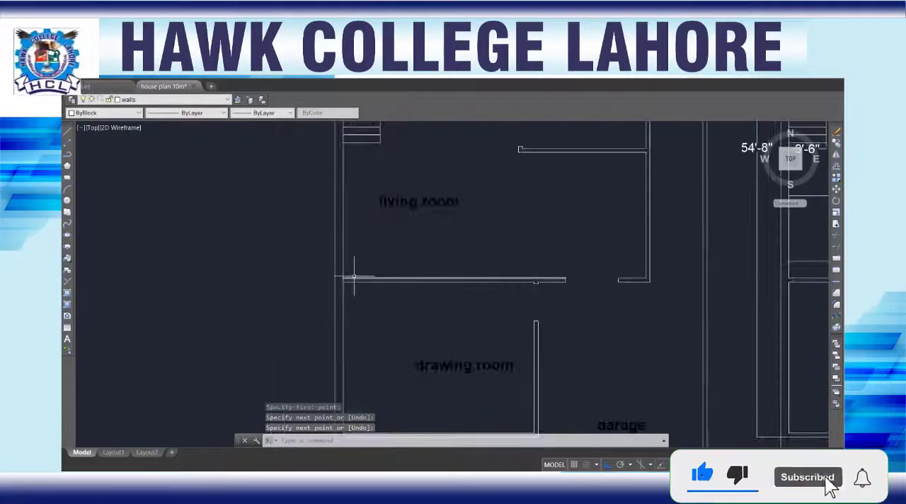
Step: Draw a short line closing the gap in the outer side wall's inner edge at the drawing room's front wall
middle_click_drag(427, 354, 441, 202)
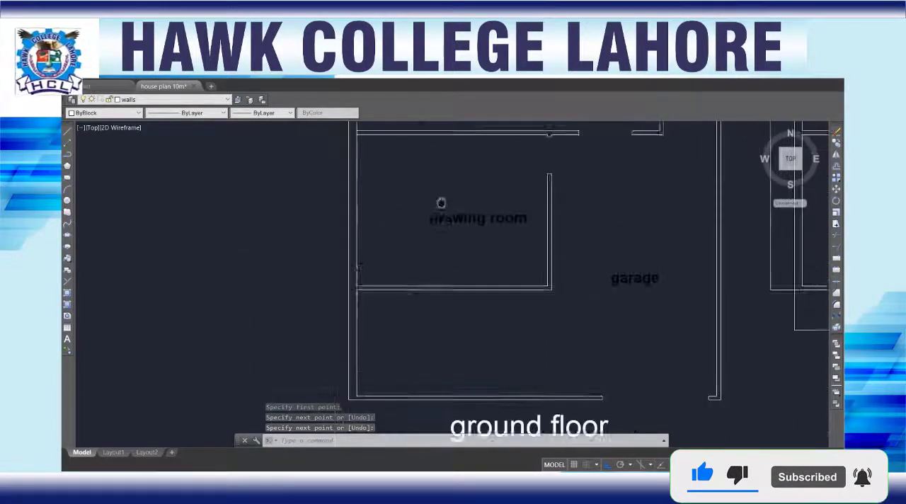
scroll(380, 269, "up", 5)
key("Return")
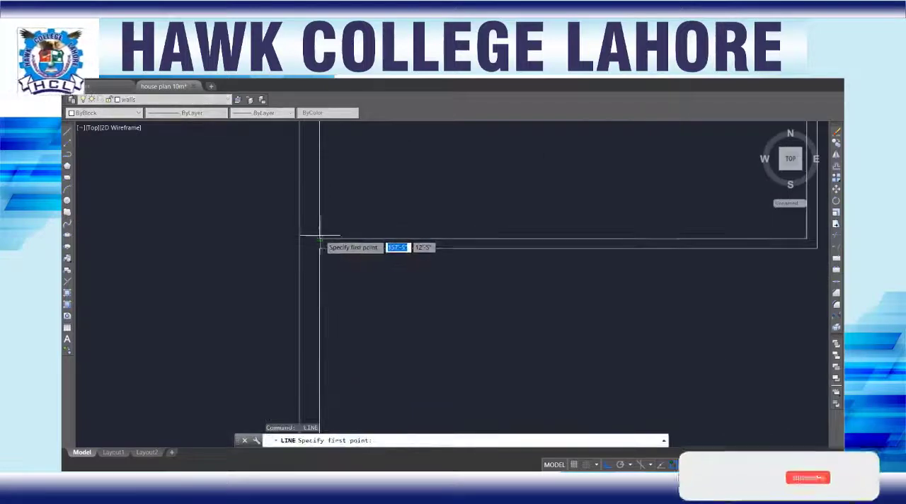
left_click(320, 246)
key("Return")
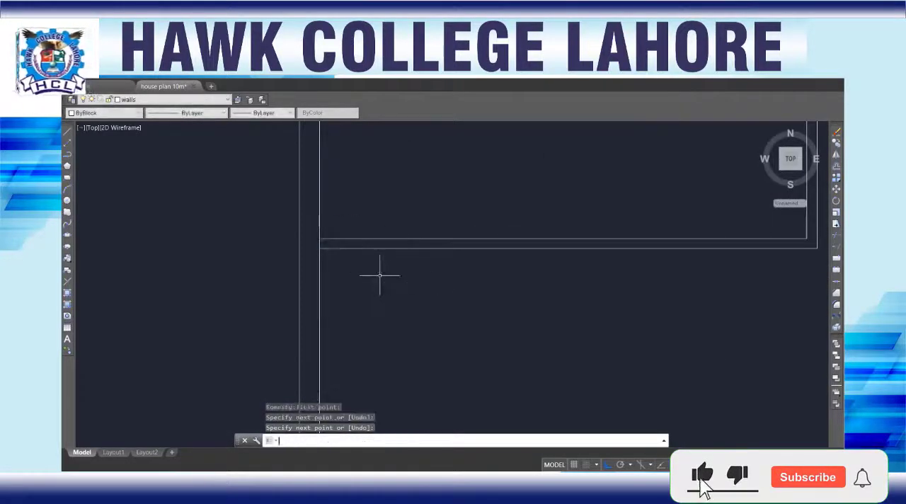
Step: Draw a short line across the thickness of the outer side wall where a drawing room cross wall meets it
scroll(574, 289, "down", 4)
middle_click_drag(610, 285, 520, 320)
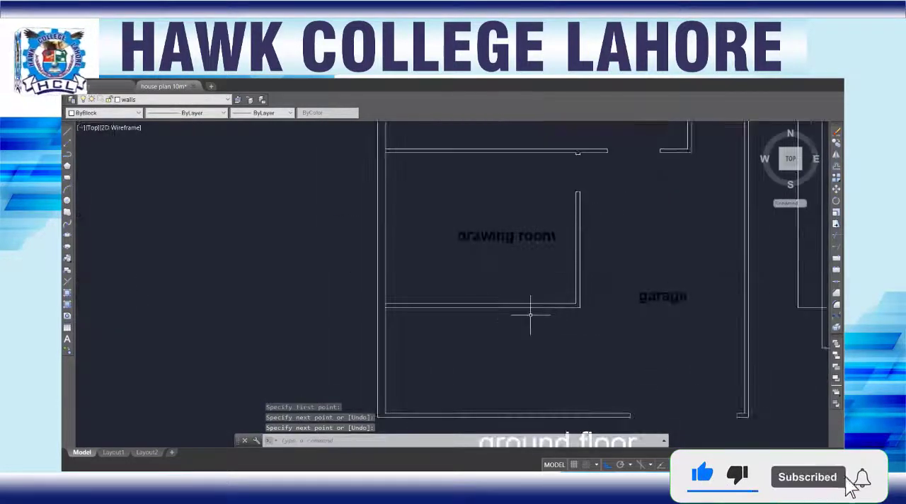
scroll(694, 368, "down", 3)
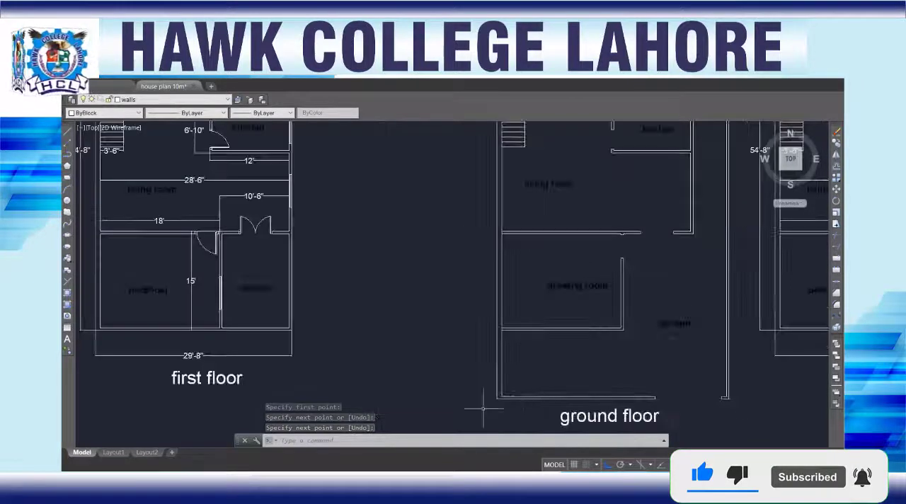
scroll(503, 231, "up", 5)
scroll(503, 231, "up", 2)
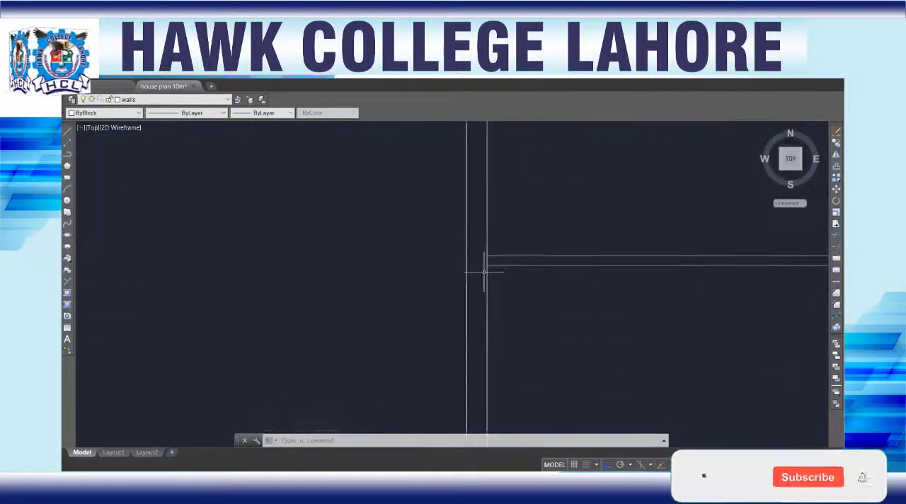
key("Return")
left_click(487, 256)
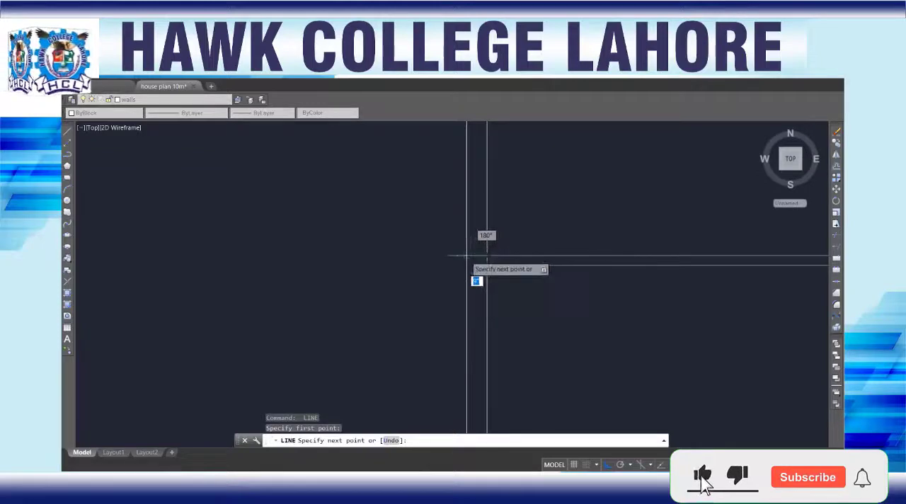
left_click(466, 257)
key("Return")
scroll(552, 344, "down", 4)
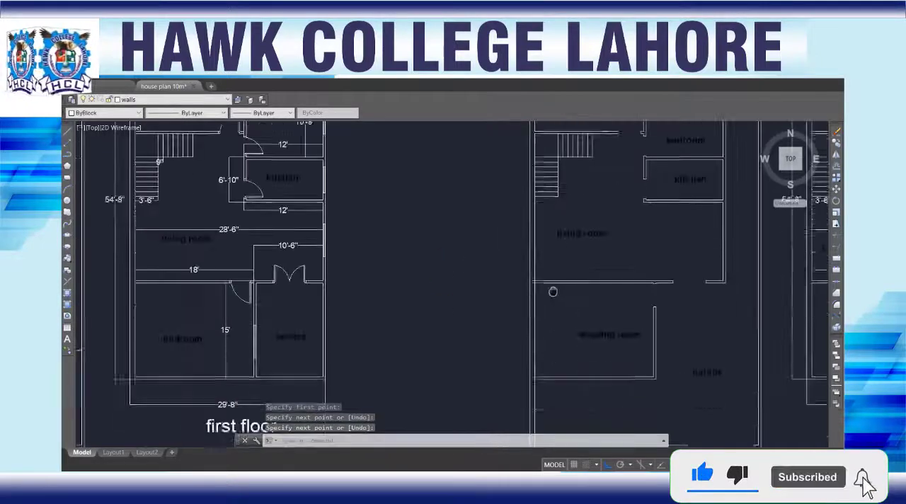
Step: Draw a short line across the boundary wall's thickness, starting at the inner rear corner beside the open space
middle_click_drag(553, 291, 528, 185)
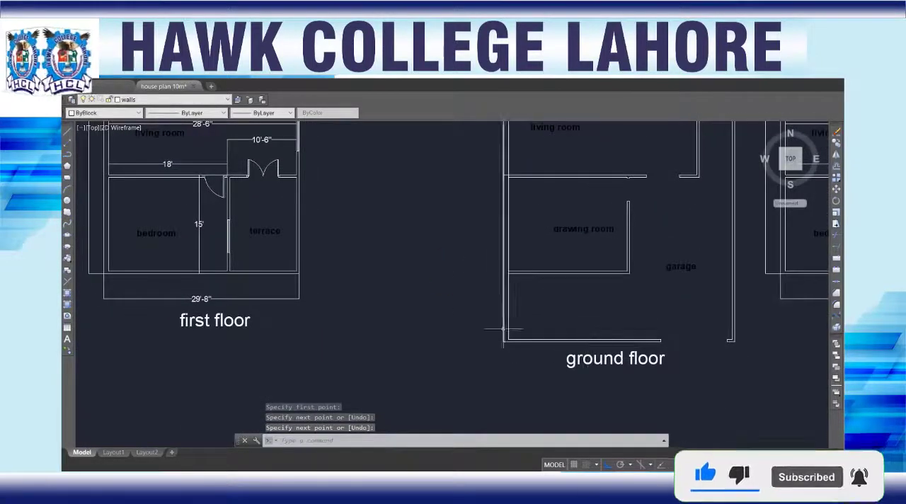
mouse_move(566, 221)
middle_mouse_down()
mouse_move(491, 255)
mouse_move(481, 323)
middle_mouse_up()
middle_click_drag(588, 181, 494, 359)
scroll(494, 172, "up", 6)
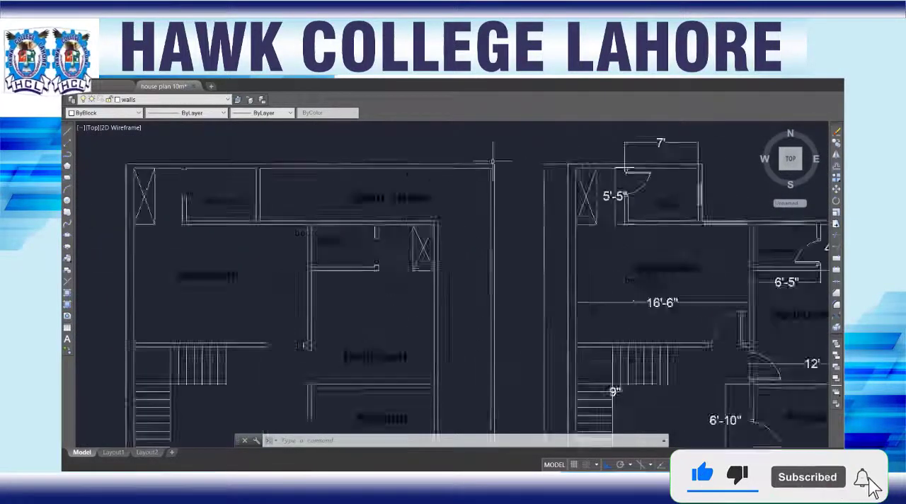
type("l")
key("Return")
left_click(483, 191)
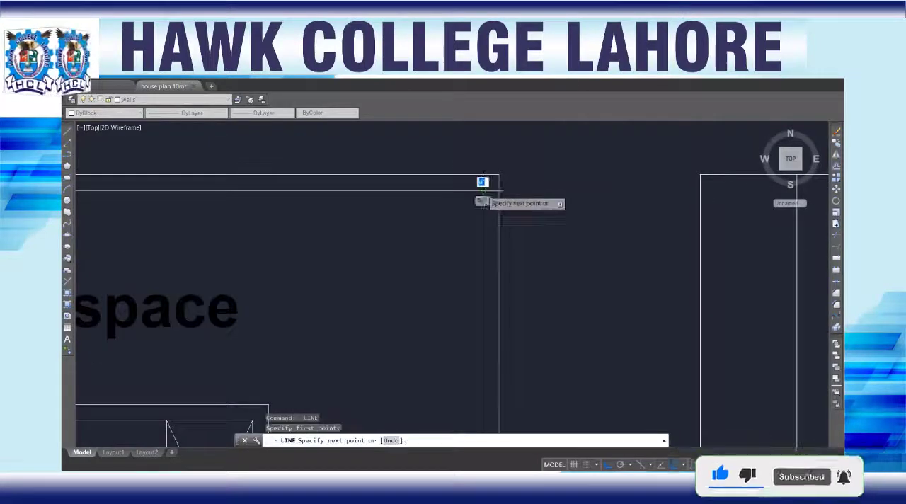
left_click(497, 167)
key("Return")
scroll(341, 265, "down", 6)
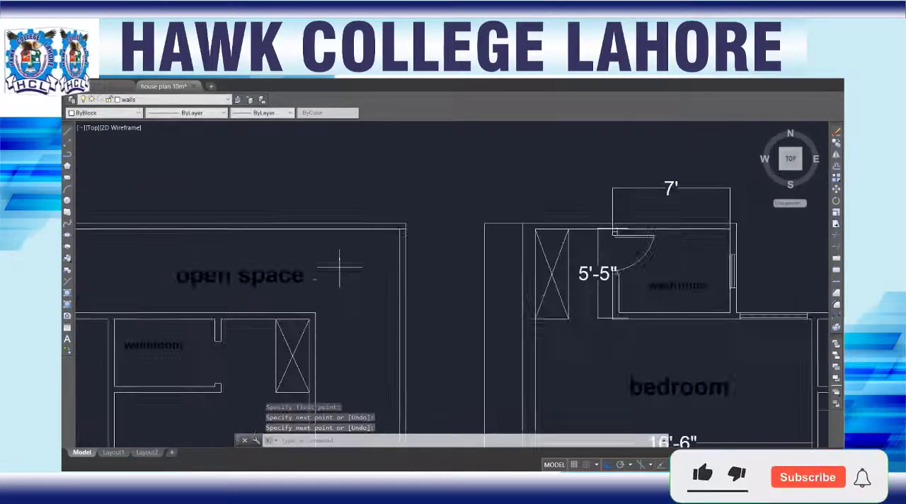
Step: Draw a short line across the house's outer wall beside the bedroom and kitchan, level with the bedroom side of their partition wall
middle_click_drag(356, 288, 475, 184)
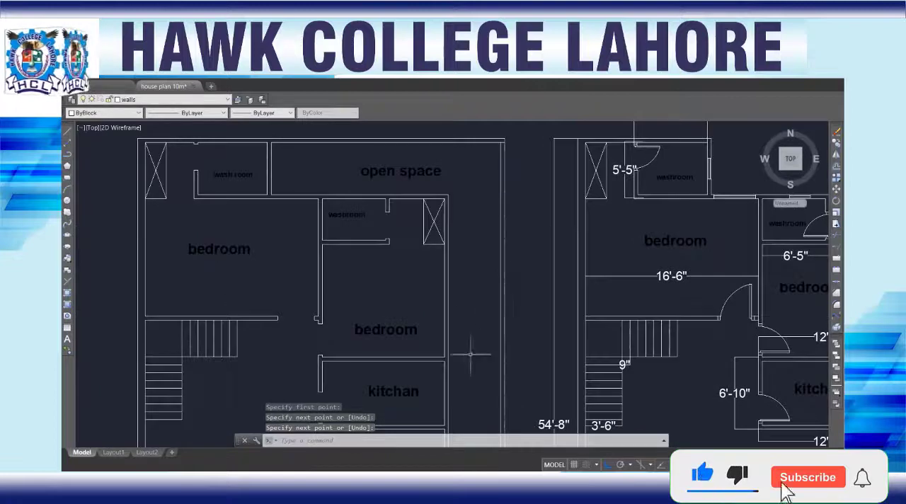
middle_click_drag(471, 354, 492, 226)
scroll(473, 240, "up", 6)
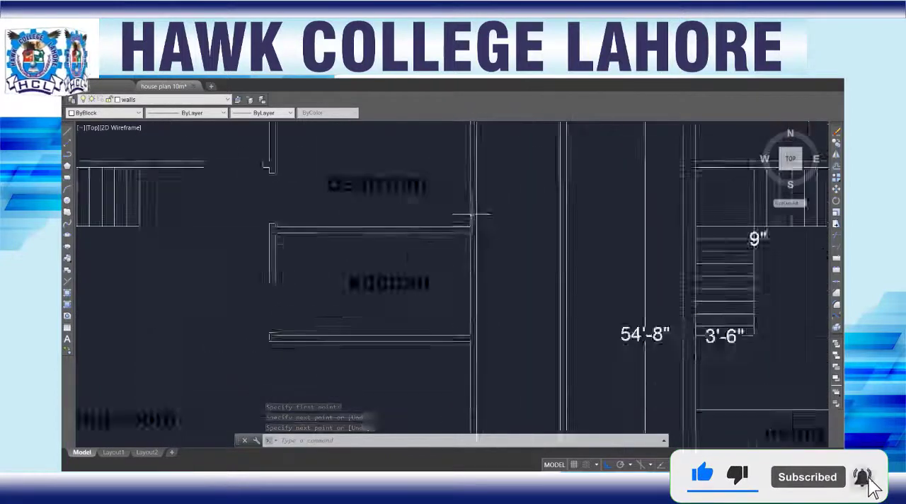
key("l")
key("Return")
left_click(466, 246)
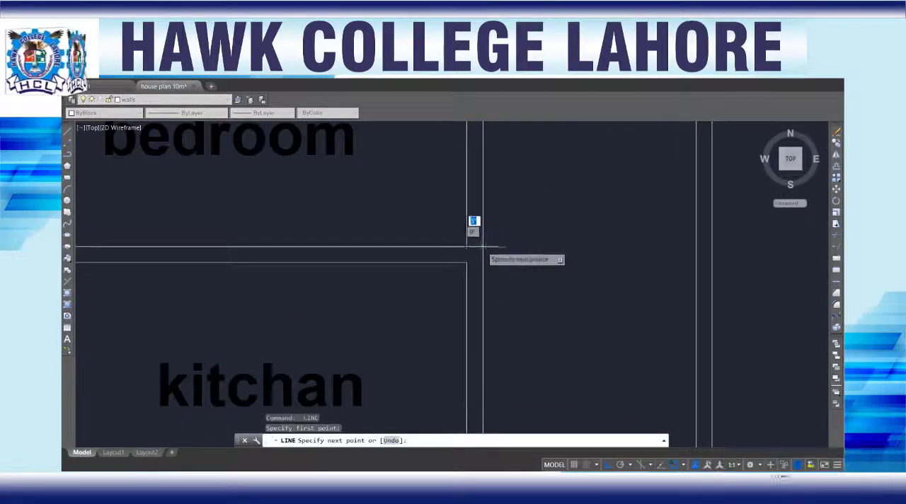
left_click(483, 246)
key("Return")
scroll(428, 335, "down", 5)
scroll(432, 312, "down", 3)
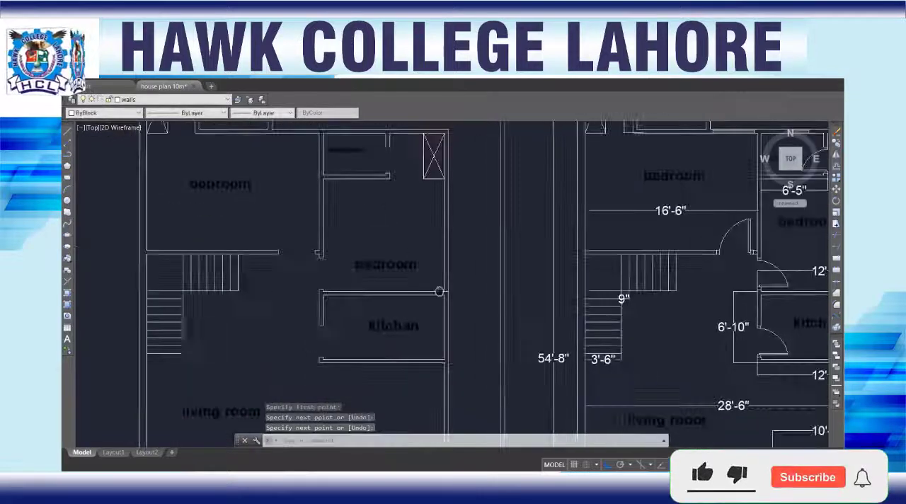
Step: Draw a short line across the house's outer wall beside the kitchan, level with the living room side of the kitchan's cross wall
scroll(461, 314, "up", 6)
key("l")
key("Return")
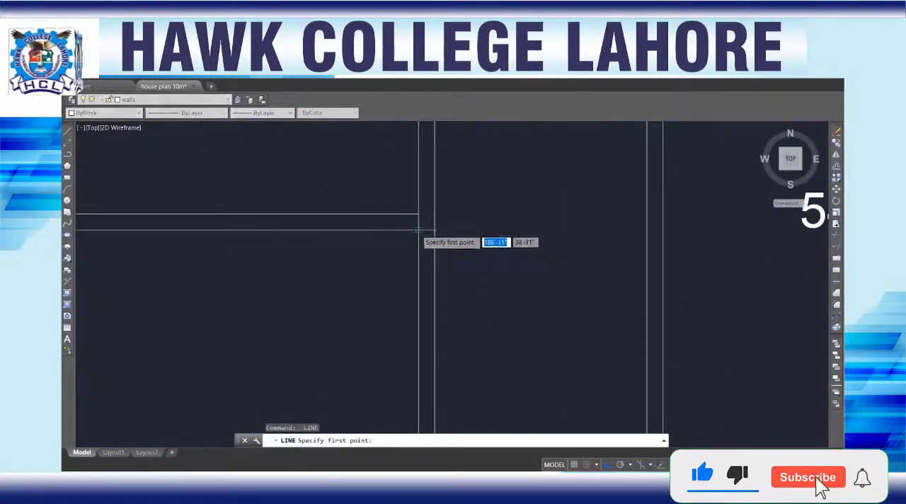
left_click(428, 231)
key("Return")
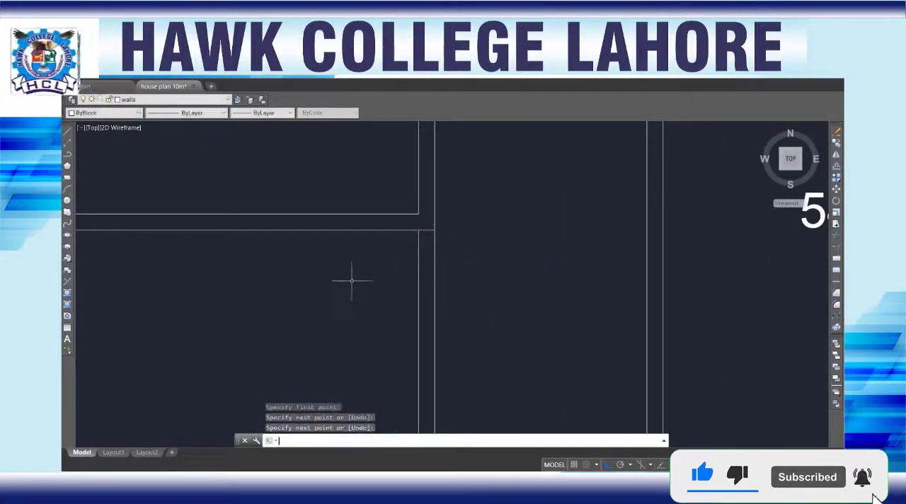
scroll(350, 279, "down", 5)
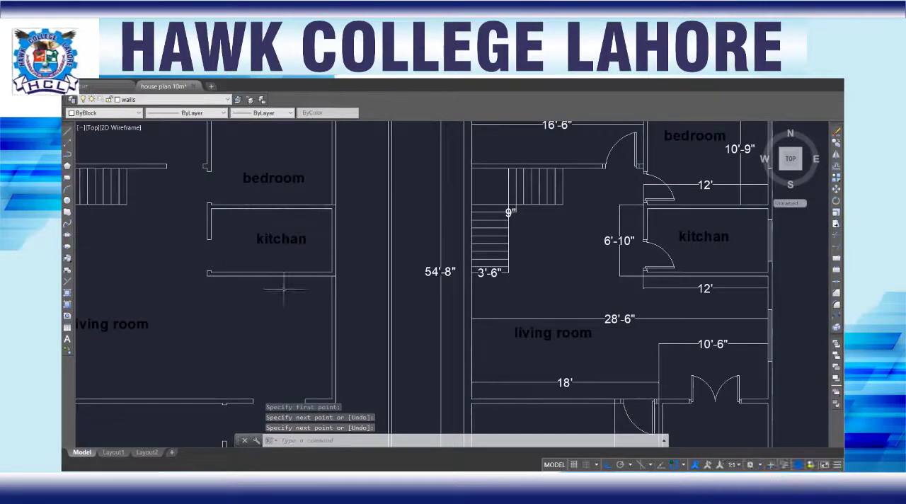
Step: Draw a short line across the rear wall's thickness where the partition between the bedroom and the washroom meets it, on the bedroom side
mouse_move(329, 203)
middle_mouse_down()
mouse_move(360, 232)
mouse_move(360, 289)
mouse_move(394, 401)
middle_mouse_up()
scroll(269, 247, "up", 4)
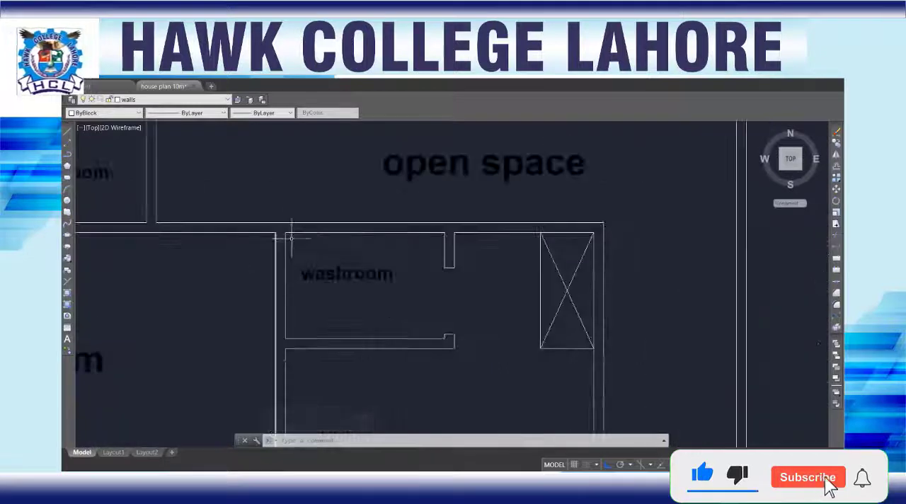
key("l")
key("Return")
left_click(283, 234)
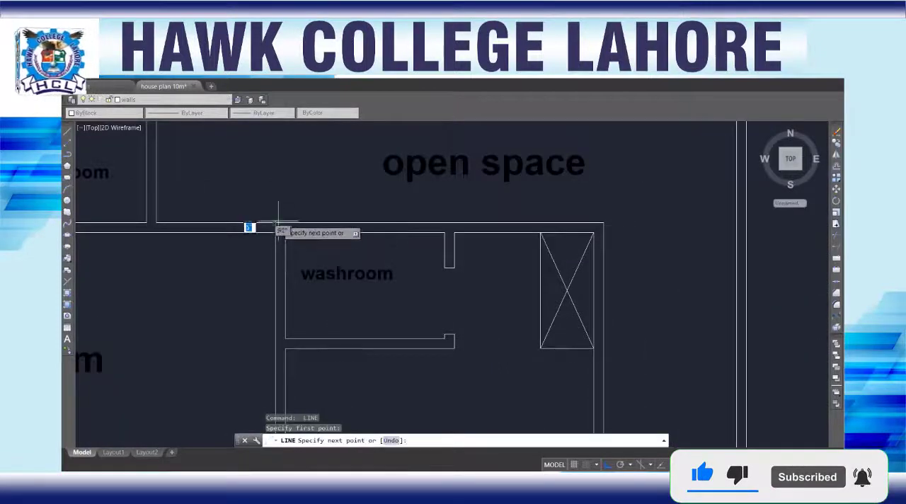
left_click(277, 221)
key("Return")
scroll(244, 289, "down", 4)
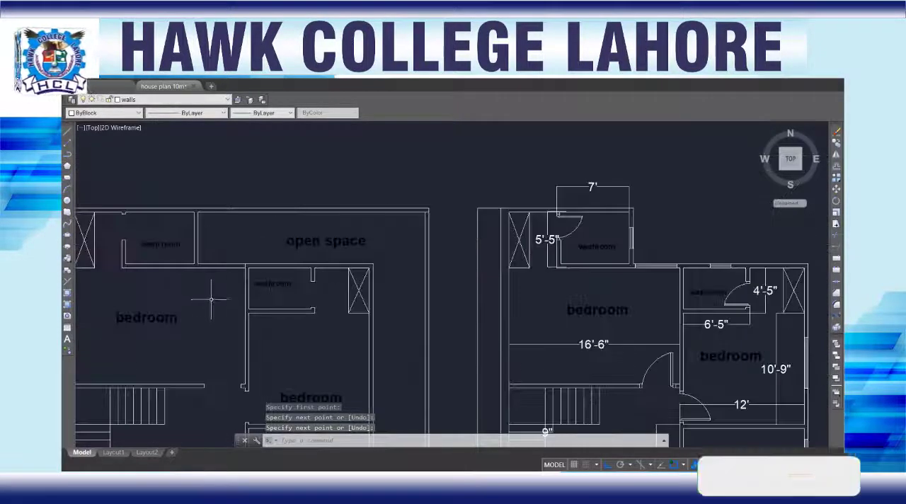
Step: Draw a short line closing the end of the wall between the wash room and the open space at the rear boundary wall
scroll(201, 209, "up", 4)
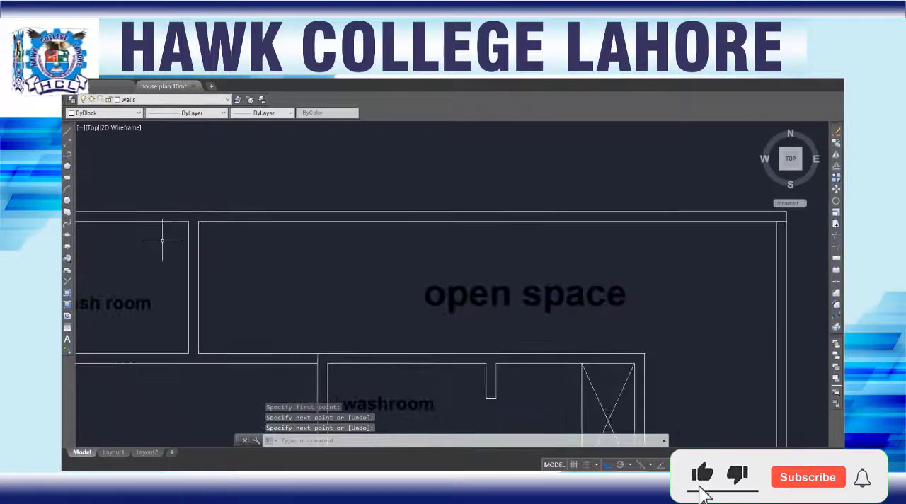
middle_click_drag(163, 240, 342, 307)
key("l")
key("Return")
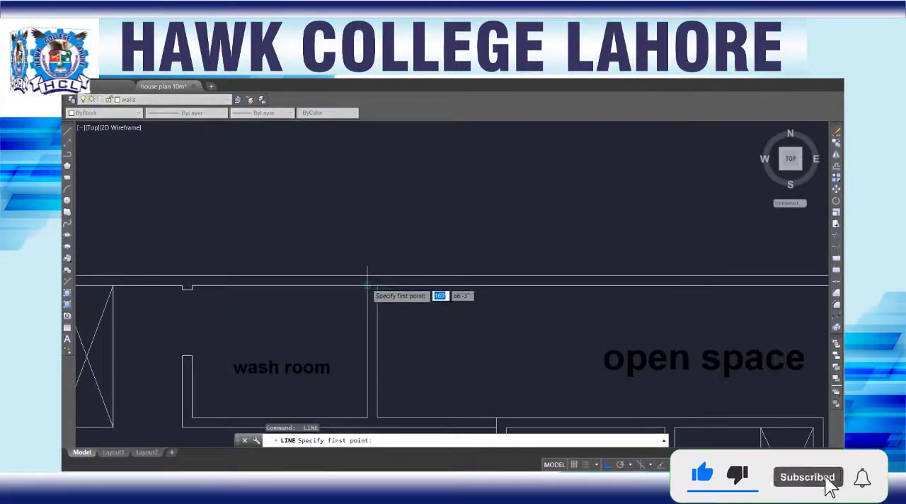
left_click(367, 276)
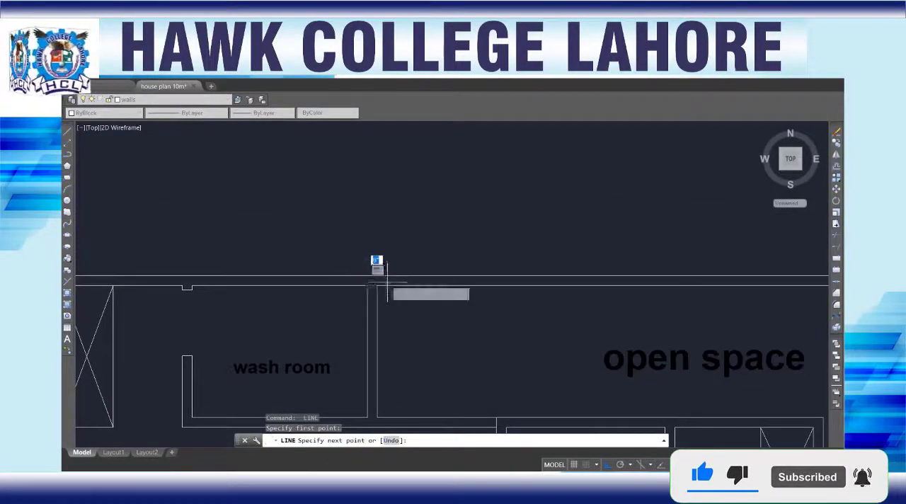
left_click(378, 286)
key("Return")
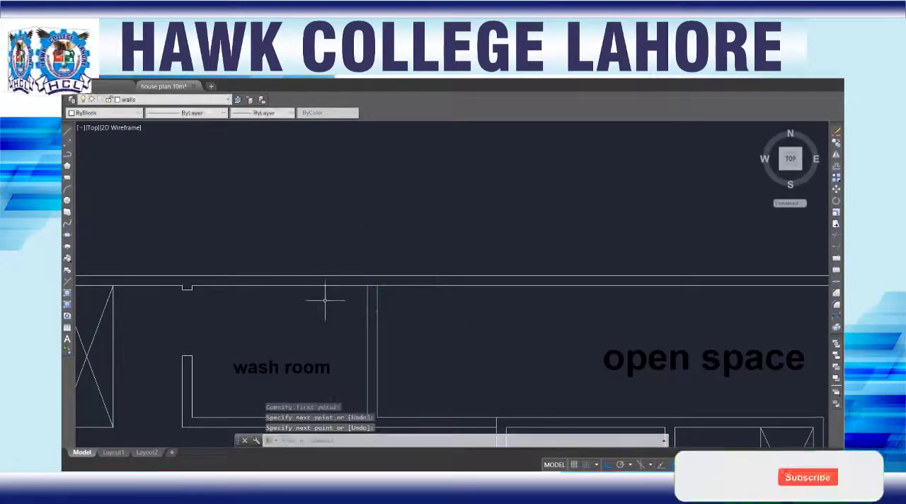
Step: Draw a short line across the outer side wall's thickness, level with the bedroom side of the wall between the bedroom and stairs
scroll(356, 328, "down", 3)
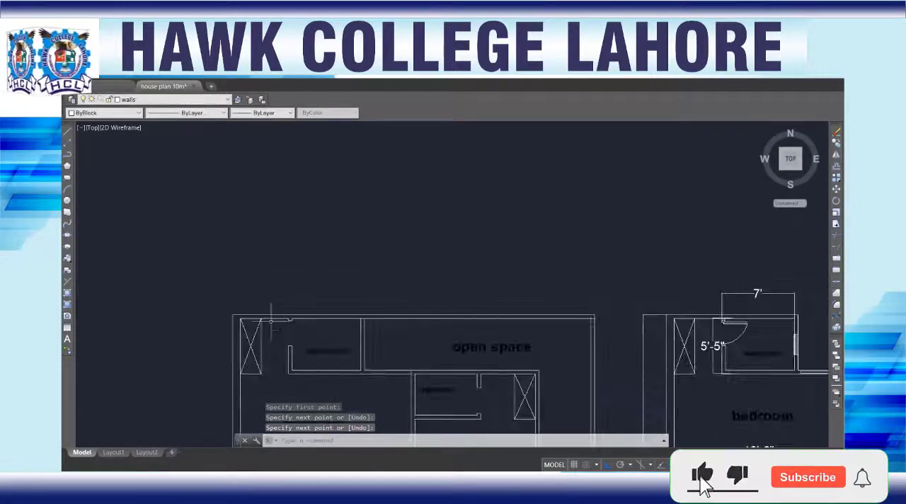
middle_click_drag(291, 338, 347, 188)
scroll(296, 323, "up", 3)
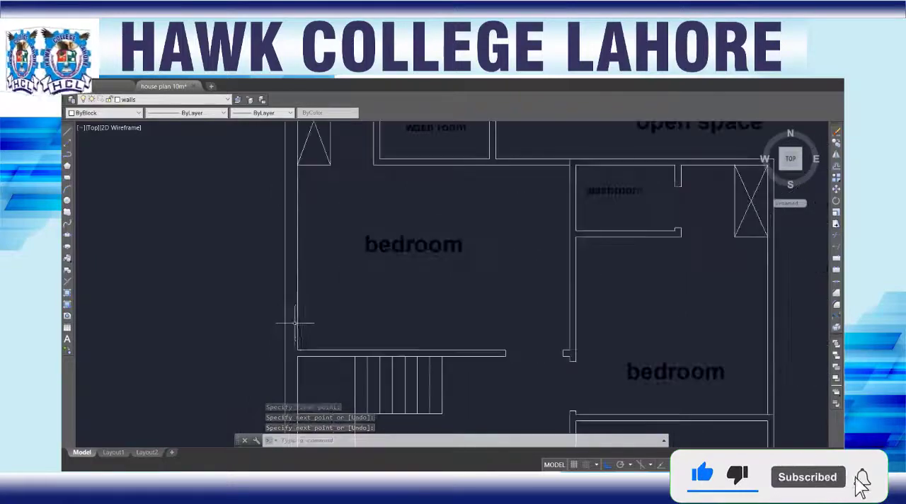
key("Return")
left_click(298, 350)
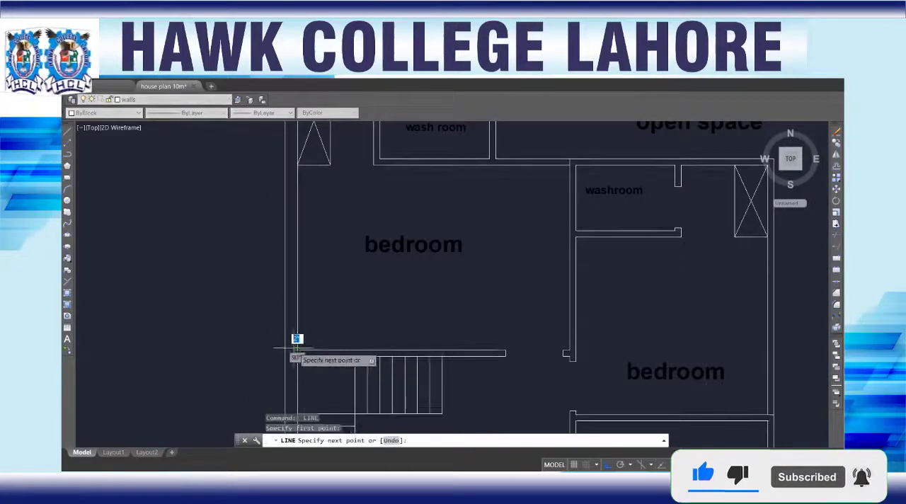
left_click(286, 350)
key("Return")
Step: Inspect the ground floor copy's wall junctions around the kitchan, living room, washroom and open space
scroll(311, 361, "down", 5)
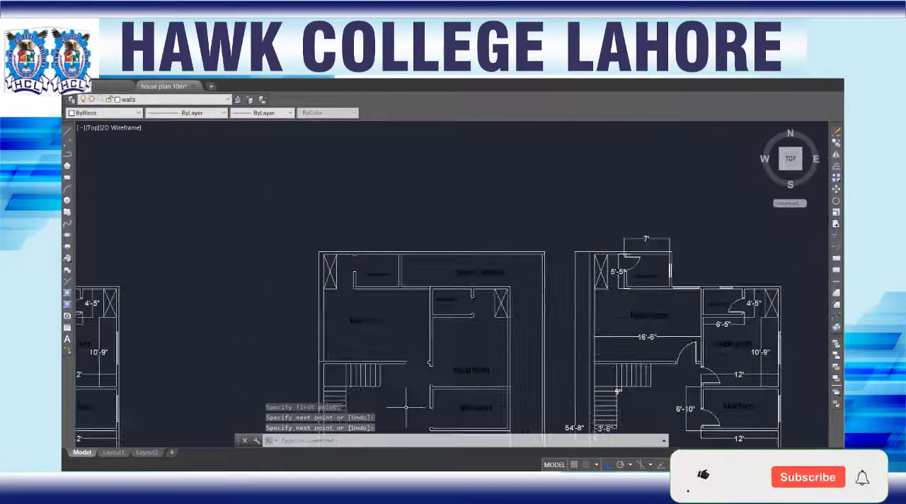
scroll(404, 300, "up", 4)
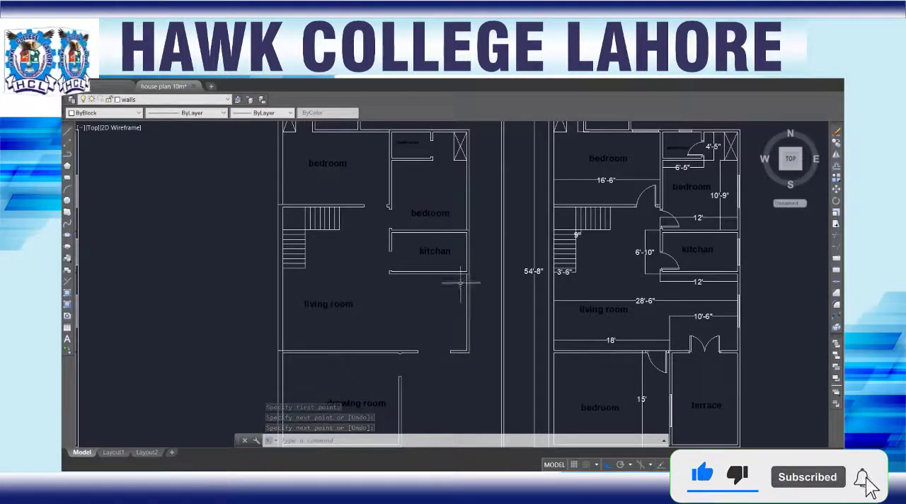
scroll(443, 237, "up", 6)
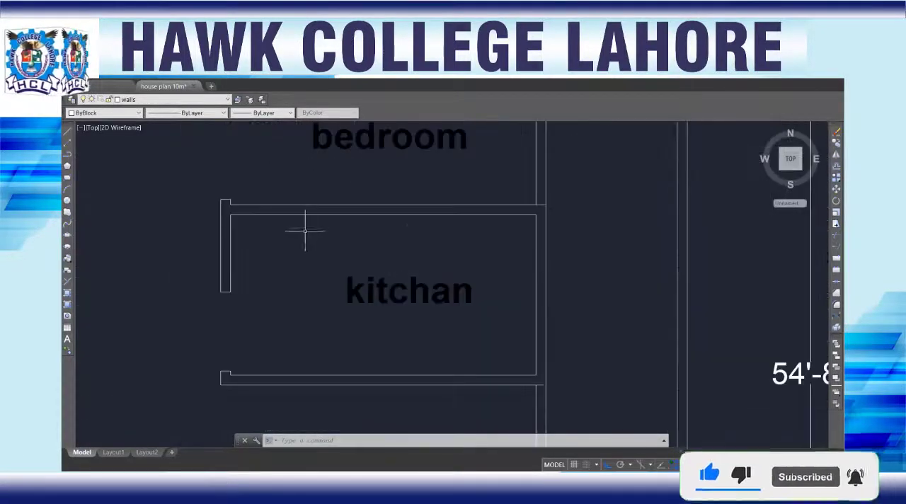
scroll(340, 239, "down", 4)
scroll(407, 240, "down", 5)
scroll(383, 239, "up", 2)
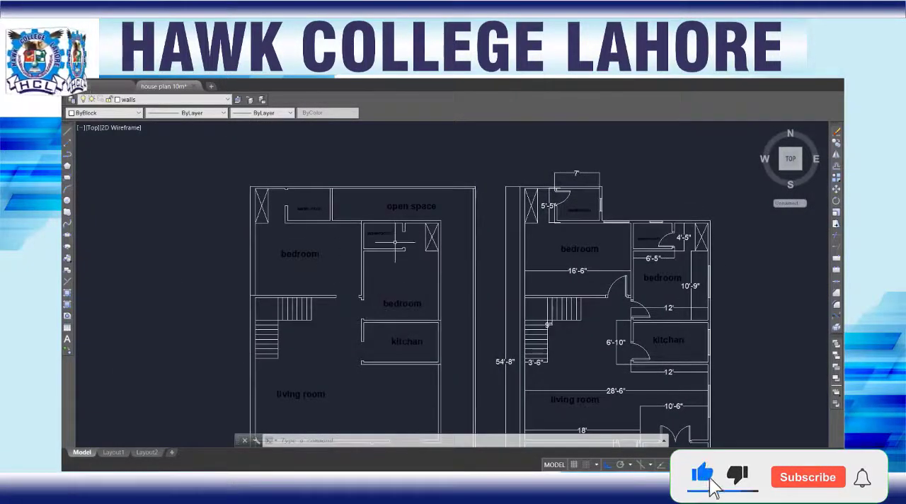
scroll(480, 179, "up", 5)
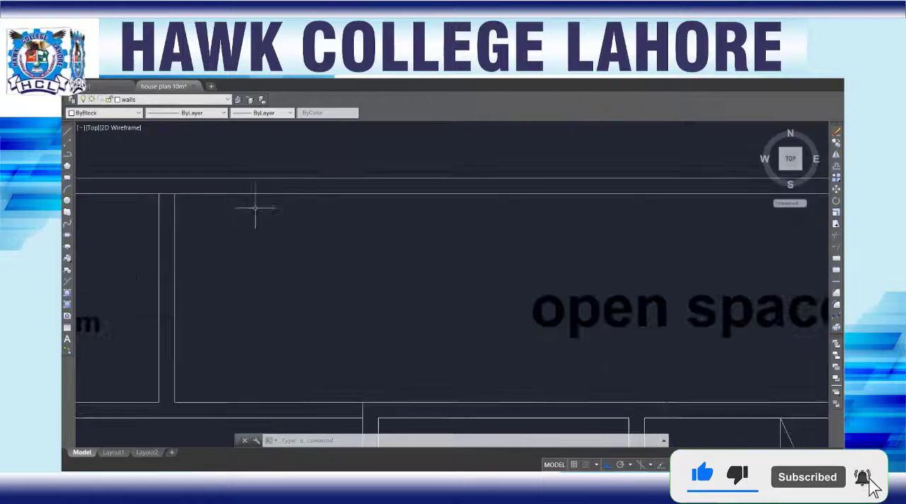
scroll(271, 246, "down", 4)
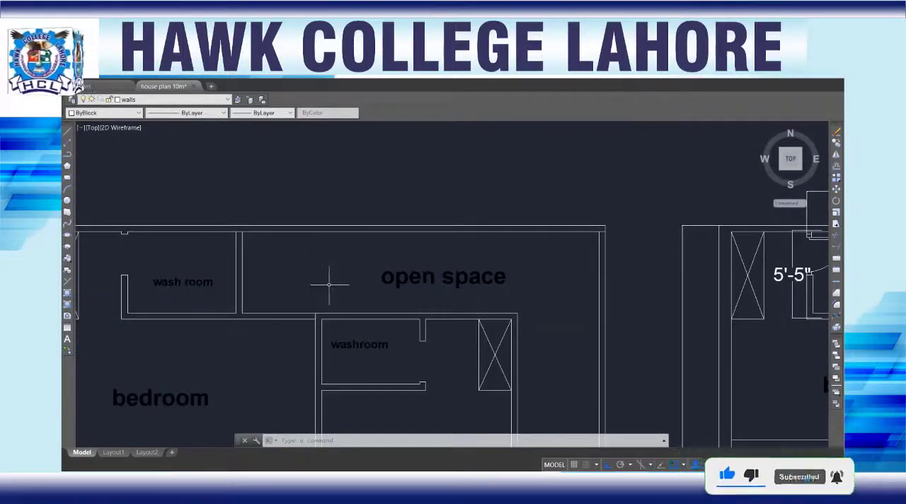
Step: Presspull the connected wall area around the washroom and its adjoining bedroom to a height of 11'
type("PRE")
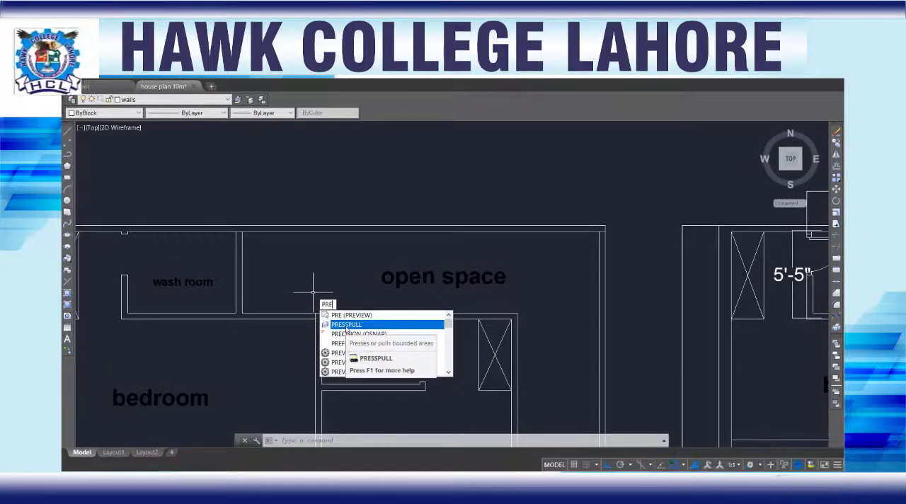
left_click(347, 325)
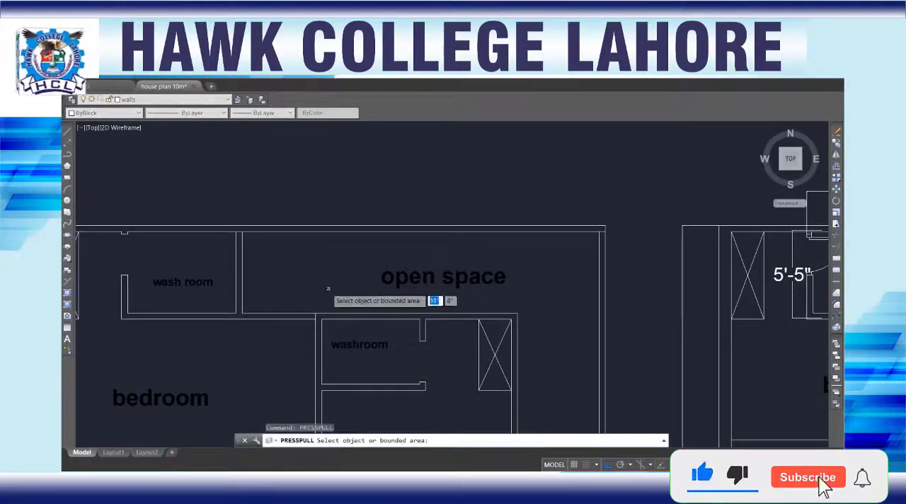
left_click(280, 226)
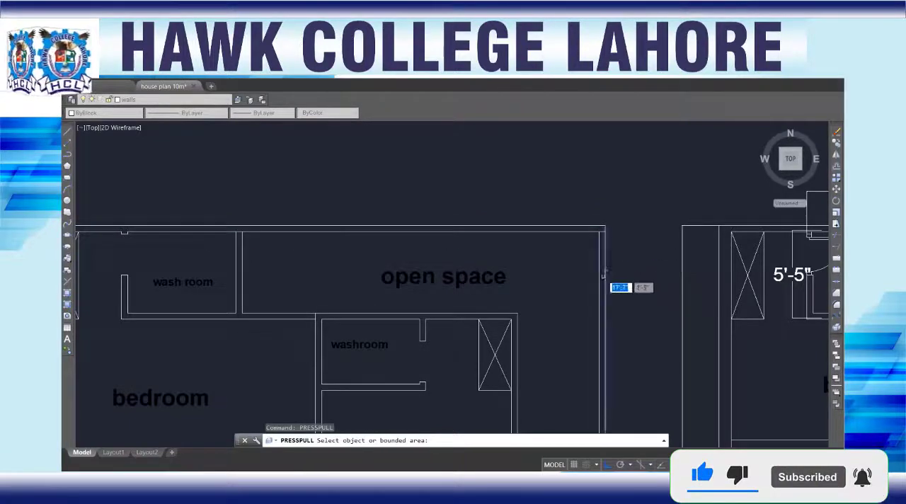
scroll(601, 282, "down", 2)
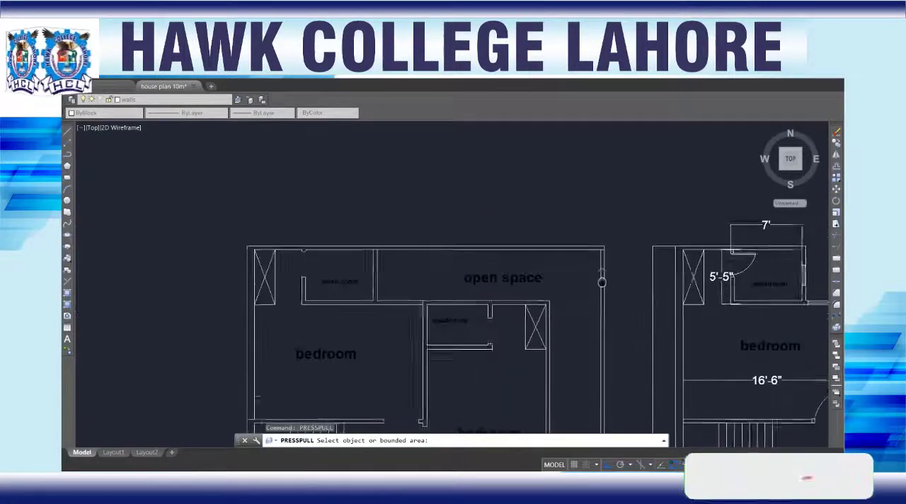
middle_click_drag(602, 282, 577, 155)
scroll(411, 210, "up", 4)
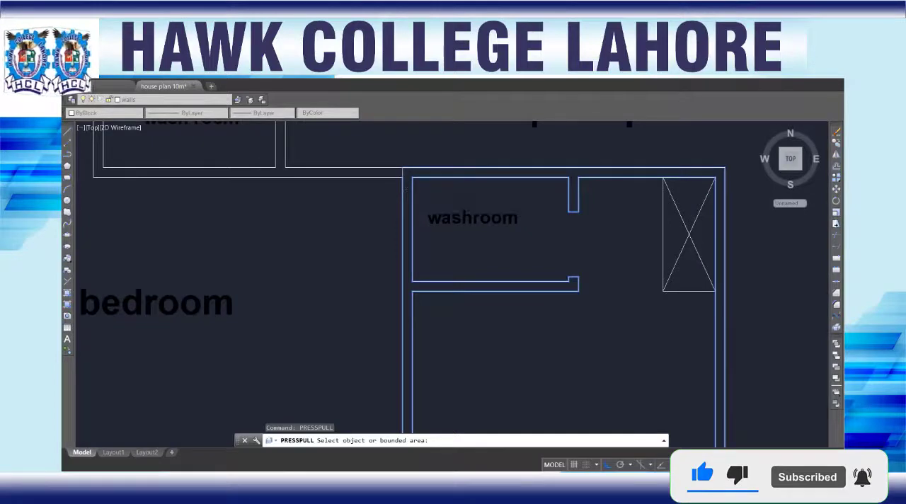
left_click(410, 188)
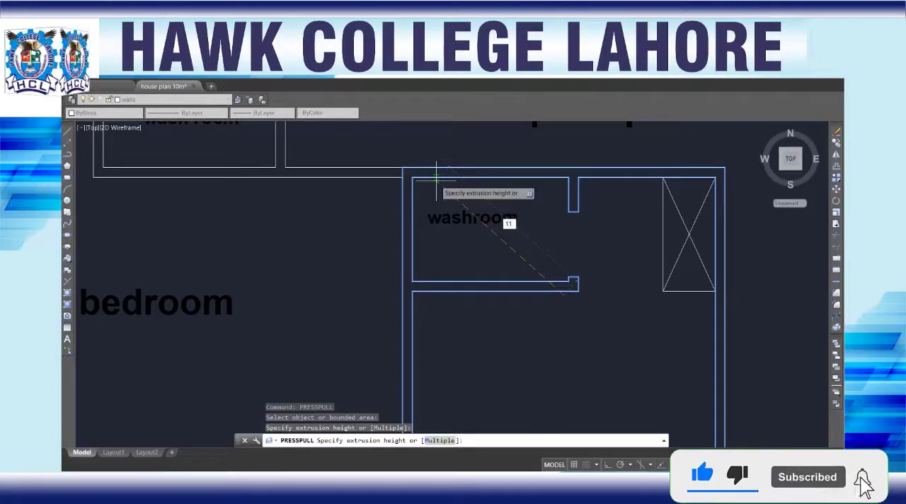
type("11")
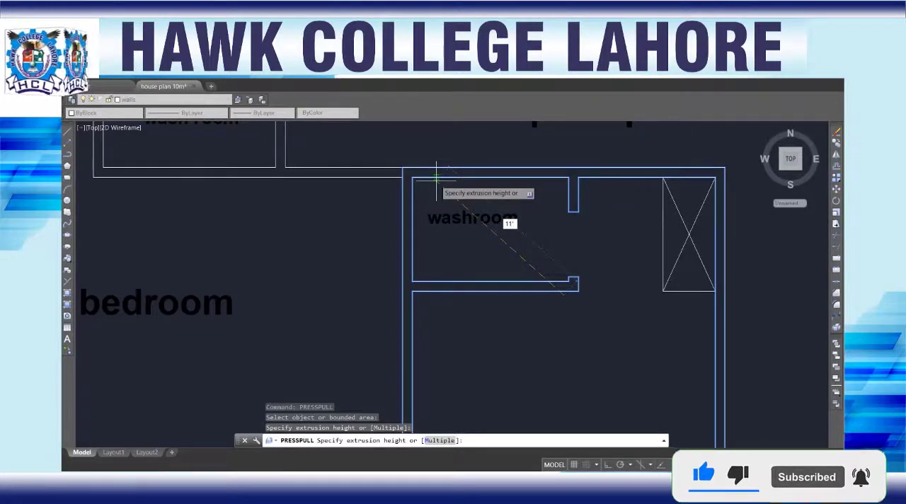
key("Return")
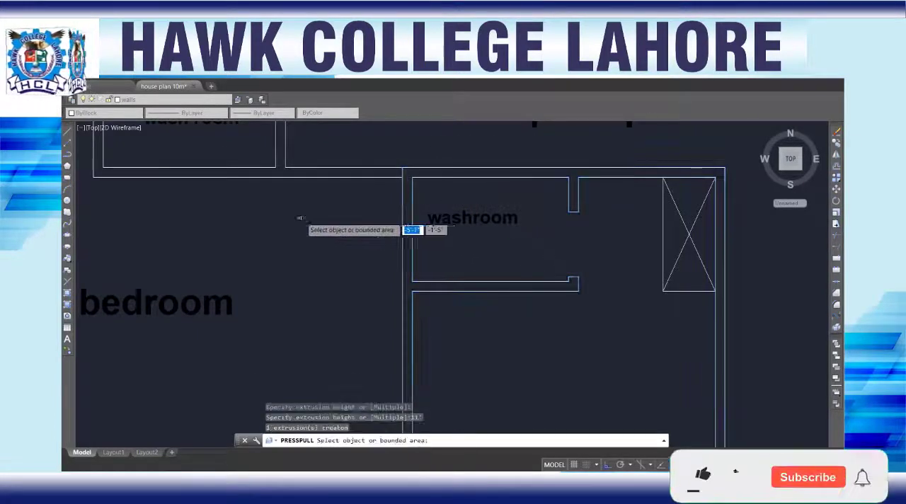
Step: Presspull the boundary wall area along the large bedroom's side and the rear of the plot to a height of 11'
scroll(289, 218, "down", 5)
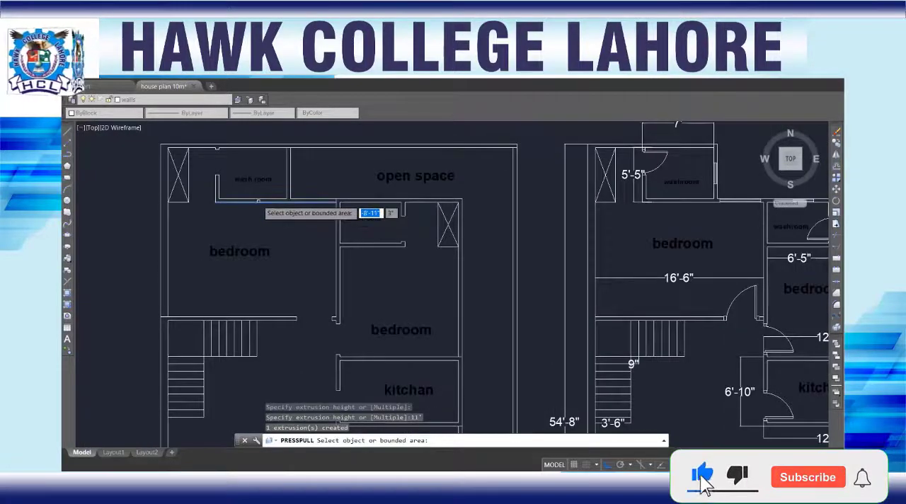
scroll(269, 201, "up", 2)
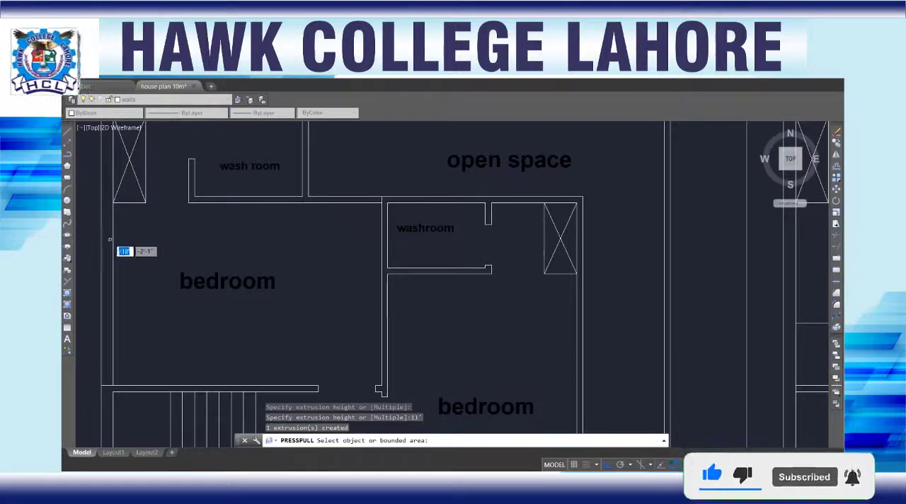
scroll(106, 239, "down", 2)
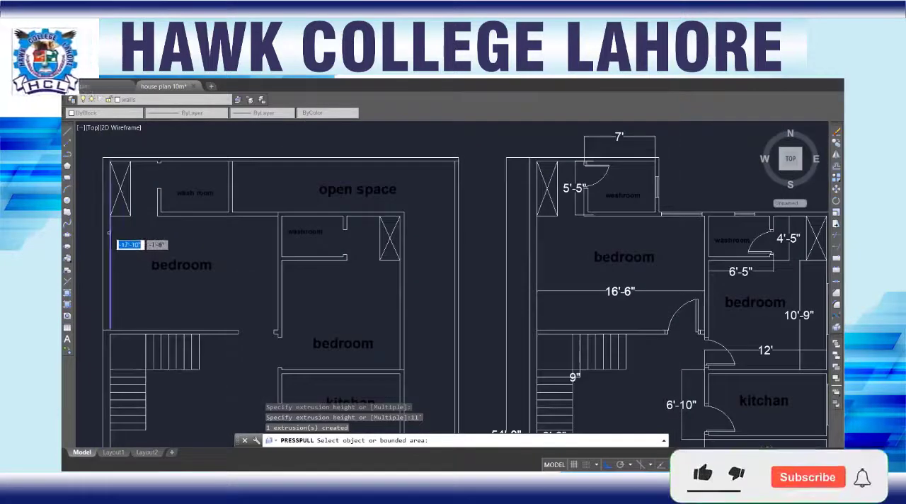
left_click(107, 235)
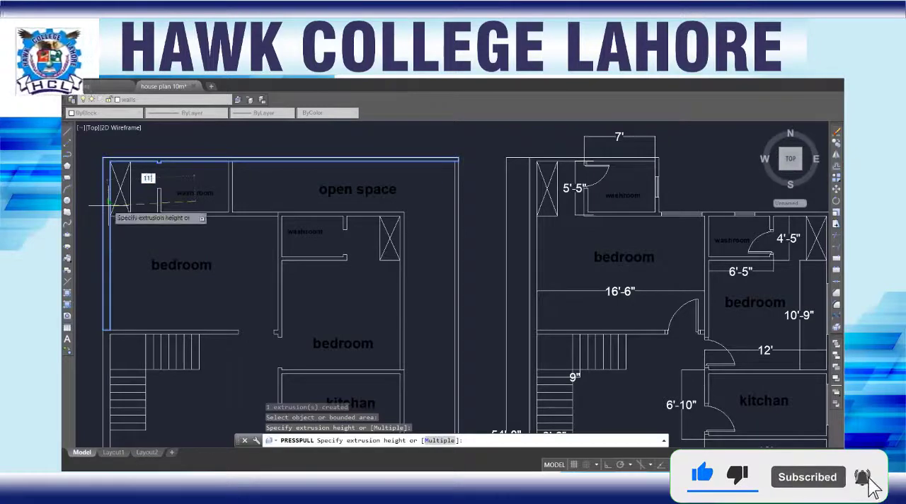
type("11'")
key("Return")
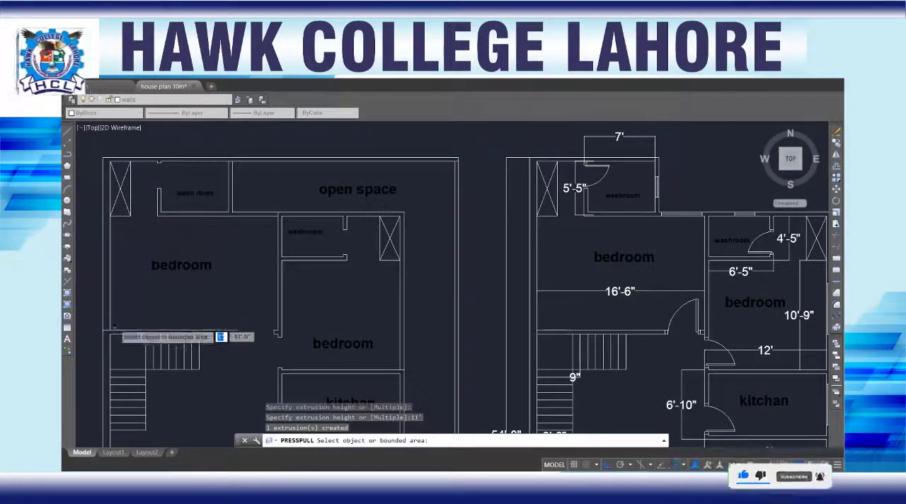
Step: Presspull the ground floor's outer wall area beside the drawing room and along the front of the plot to a height of 11'
middle_click_drag(104, 354, 179, 101)
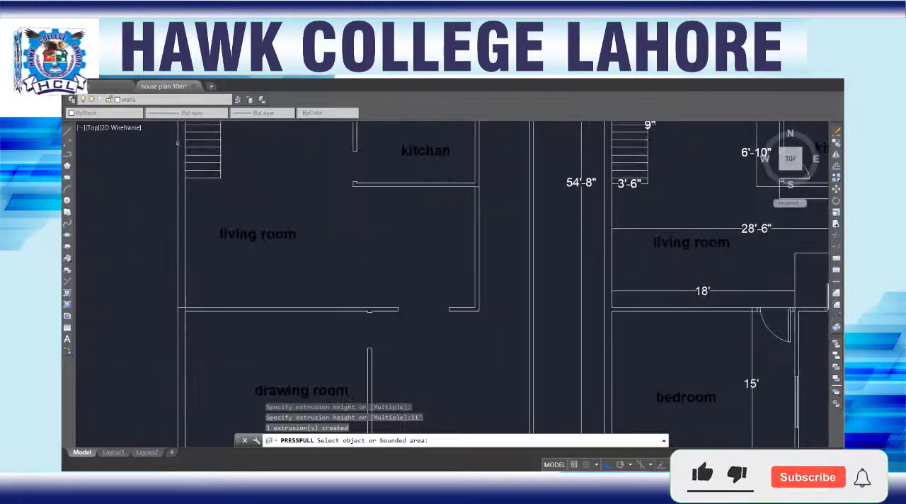
scroll(174, 341, "down", 3)
scroll(204, 270, "up", 2)
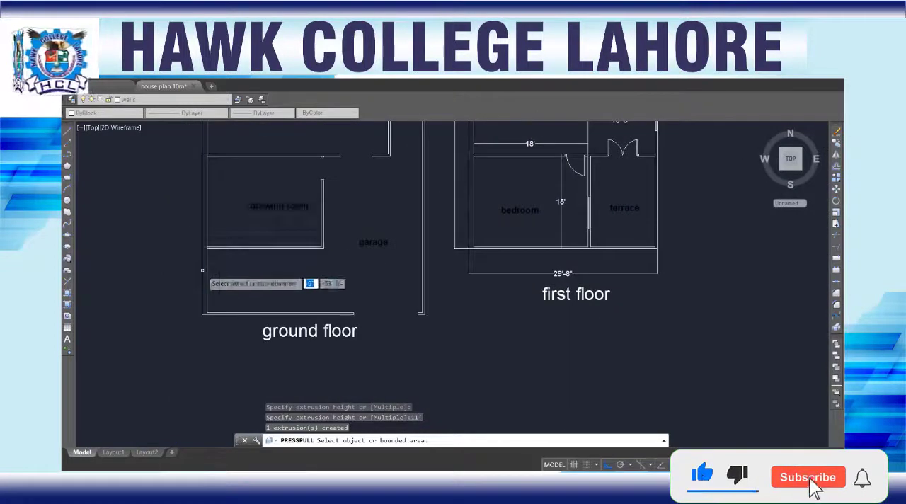
left_click(203, 241)
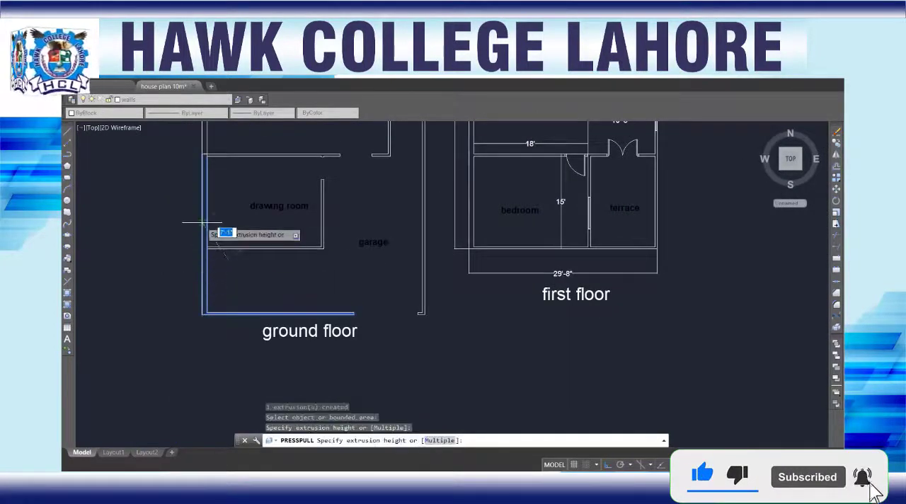
type("11'")
key("Return")
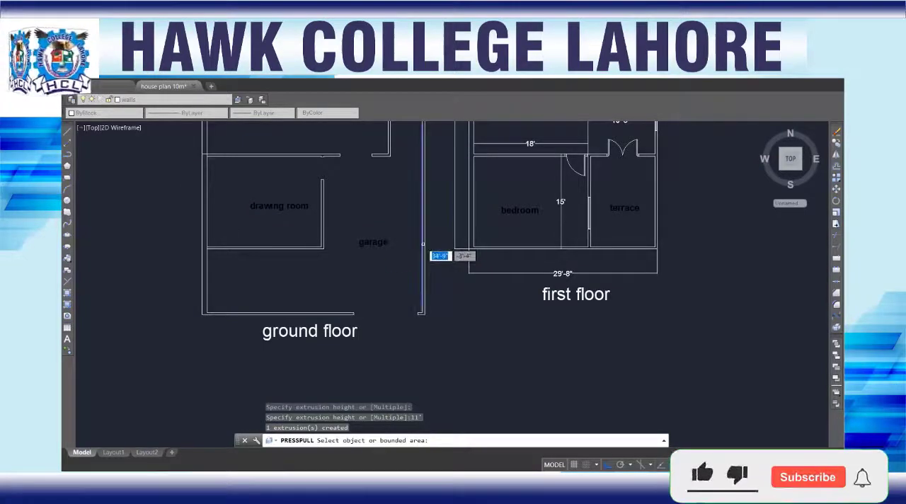
Step: Presspull the L-shaped living room wall on the garage side, below the kitchan, to a height of 11'
scroll(393, 167, "up", 5)
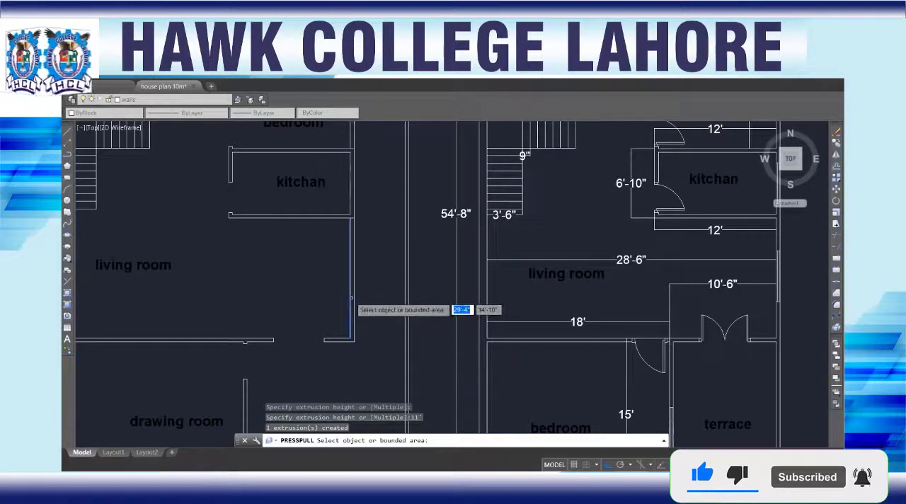
scroll(351, 309, "up", 2)
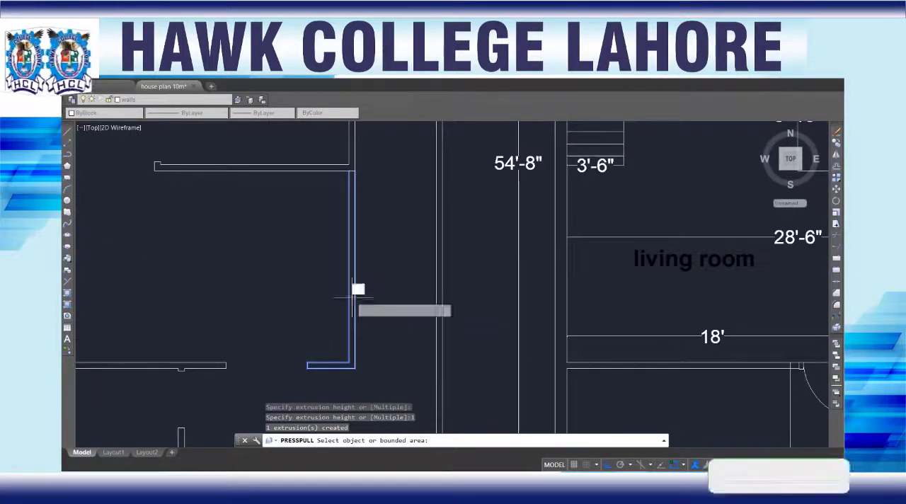
left_click(353, 280)
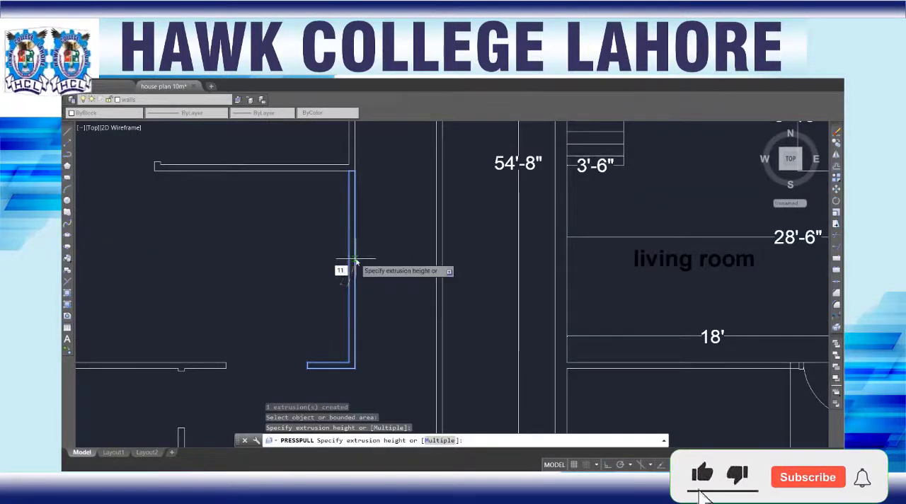
type("11'")
key("Return")
Step: Presspull the connected wall area enclosing the kitchan to a height of 11'
scroll(219, 205, "down", 2)
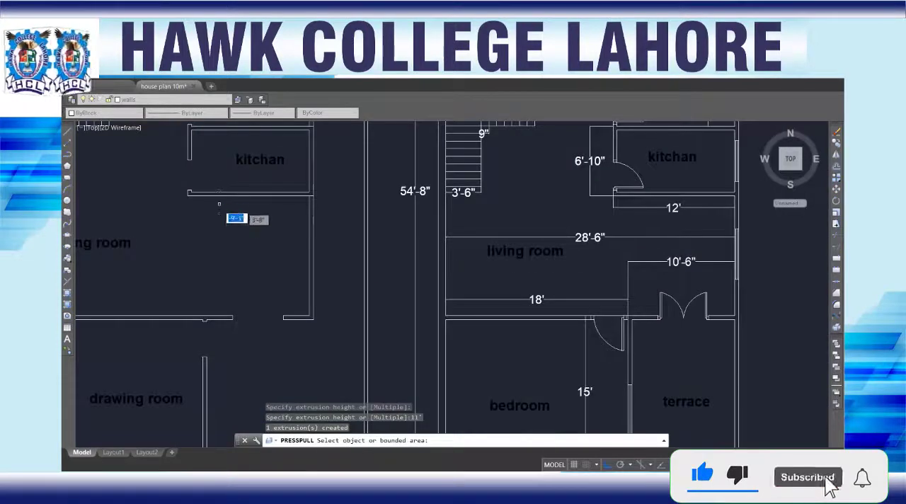
scroll(218, 192, "up", 2)
scroll(218, 192, "up", 1)
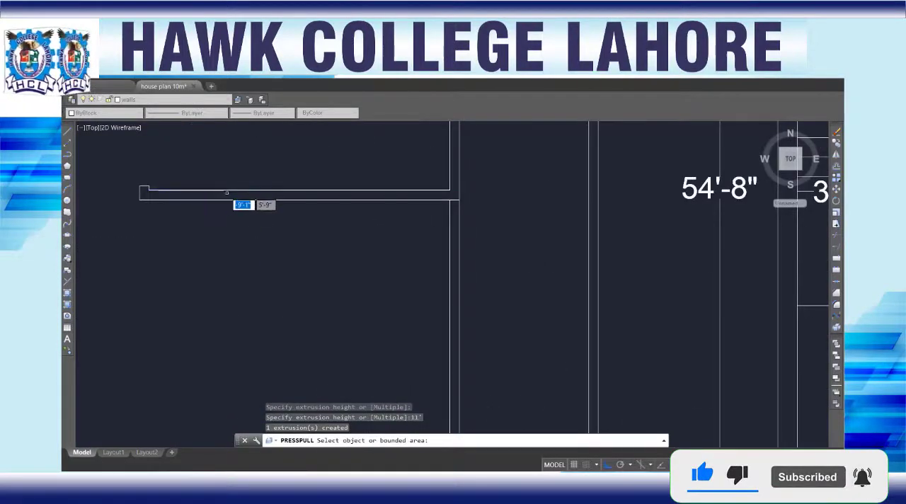
middle_click_drag(227, 193, 277, 354)
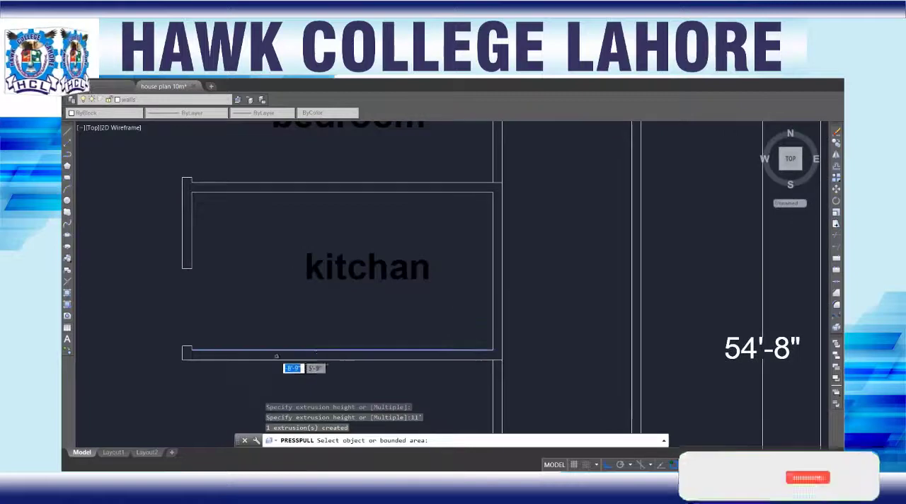
left_click(276, 353)
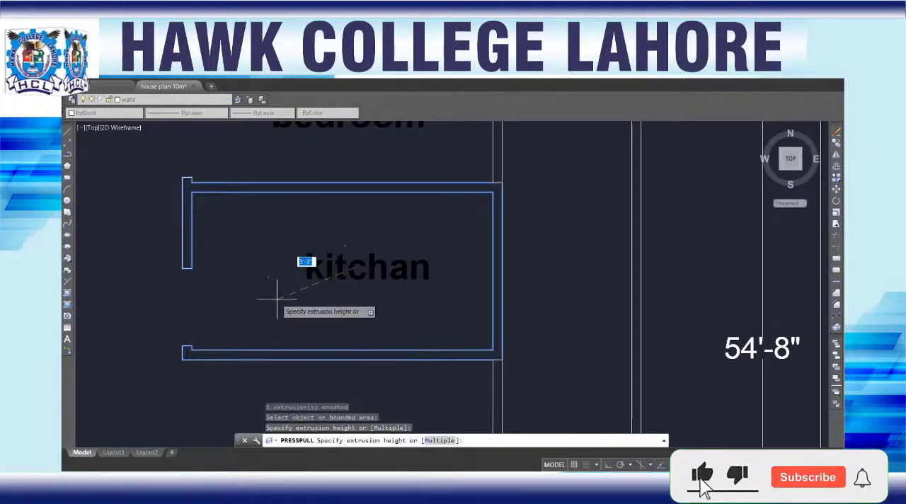
type("11'")
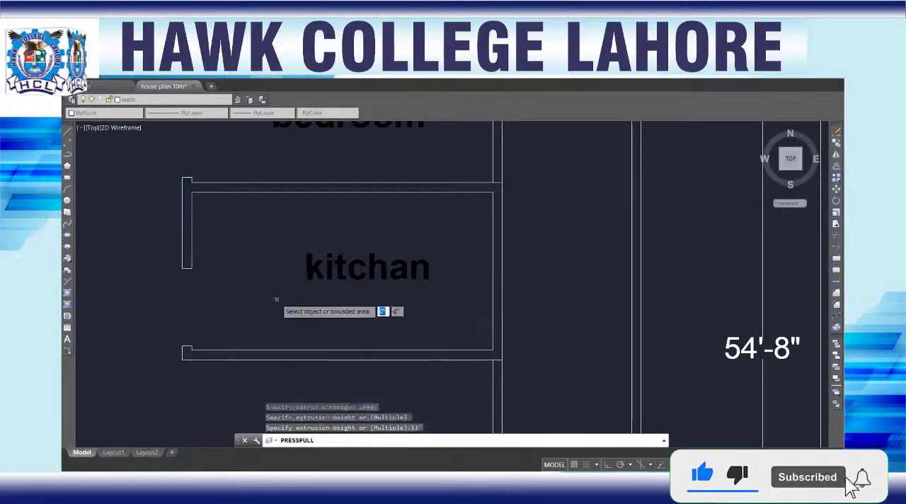
key("Return")
Step: Presspull the outer wall beside the stairs and living room, including the wall between bedroom and stairs, to 11'
scroll(203, 273, "down", 3)
middle_click_drag(157, 259, 330, 281)
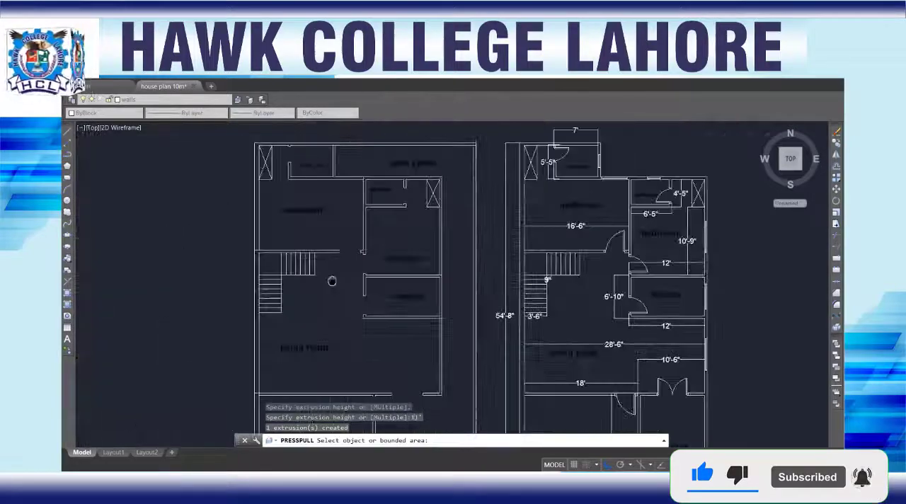
scroll(279, 257, "up", 5)
scroll(273, 269, "down", 5)
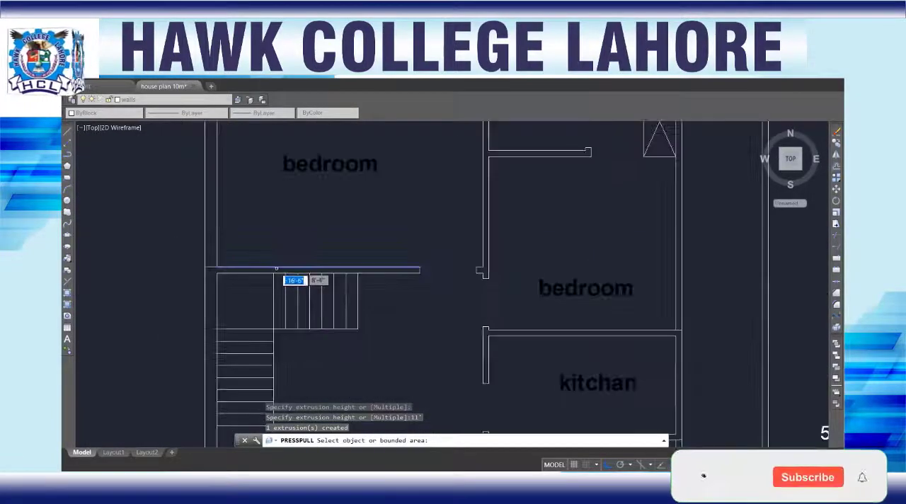
middle_click_drag(273, 268, 274, 167)
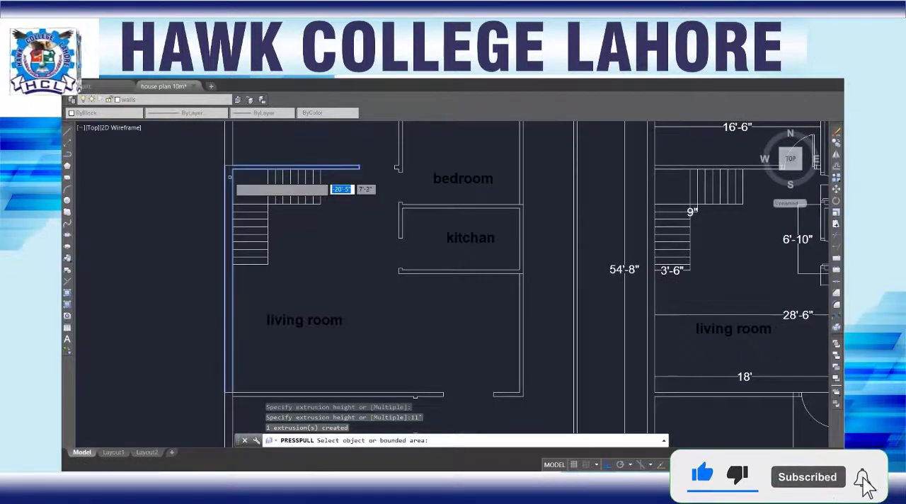
left_click(228, 177)
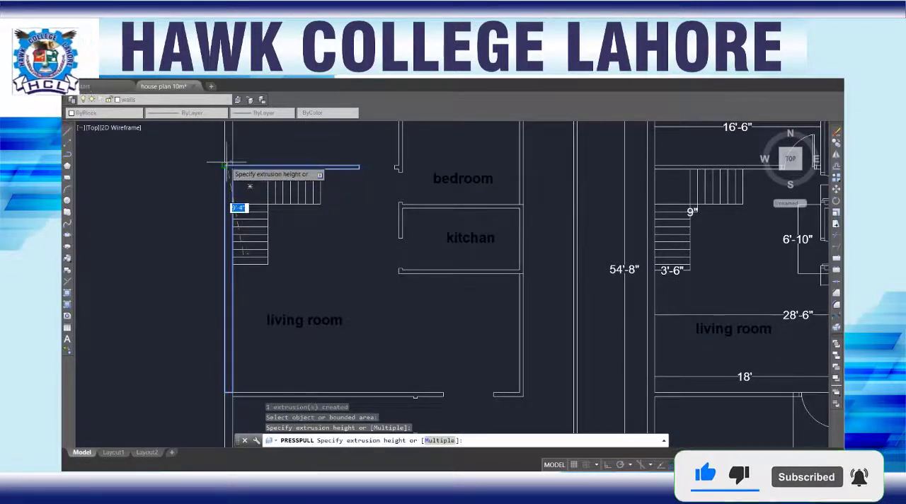
type("11")
key("Return")
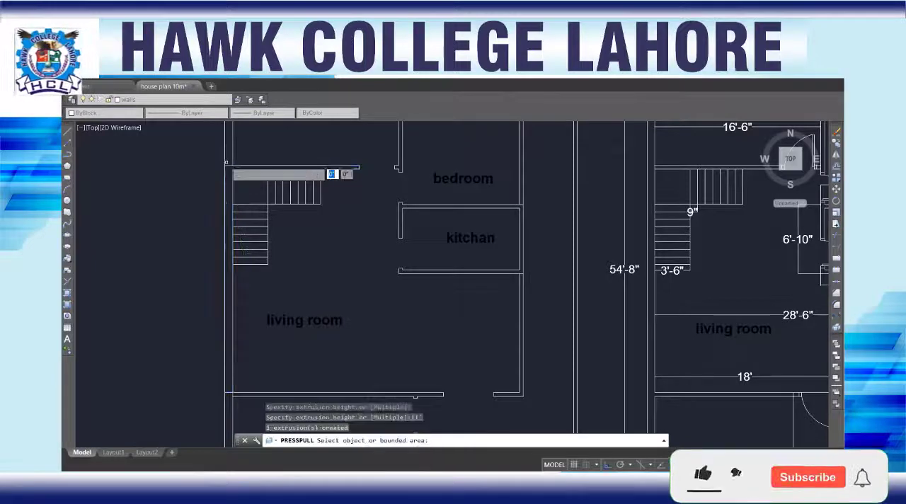
Step: Inspect the ground floor's wash room, open space and garage-side boundary walls, and end the Presspull command
scroll(339, 154, "down", 2)
middle_click_drag(338, 153, 324, 307)
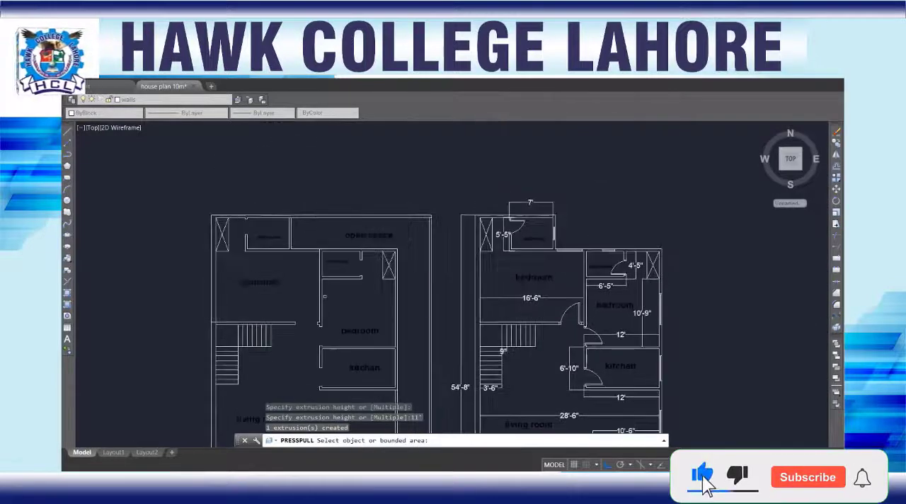
scroll(291, 252, "up", 5)
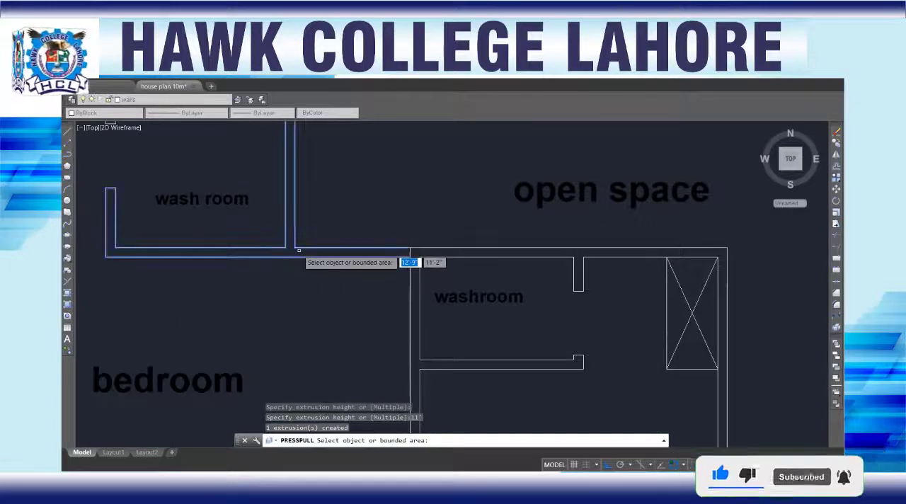
scroll(267, 294, "down", 4)
scroll(315, 324, "down", 2)
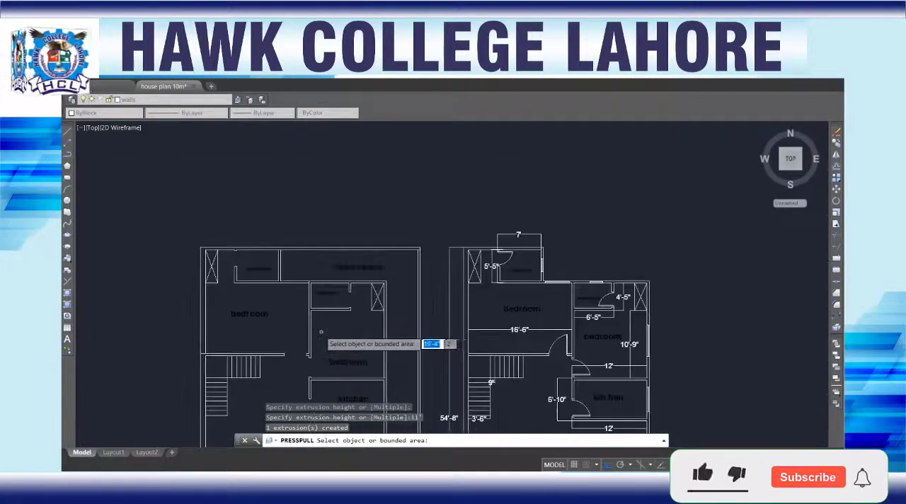
middle_click_drag(320, 330, 295, 184)
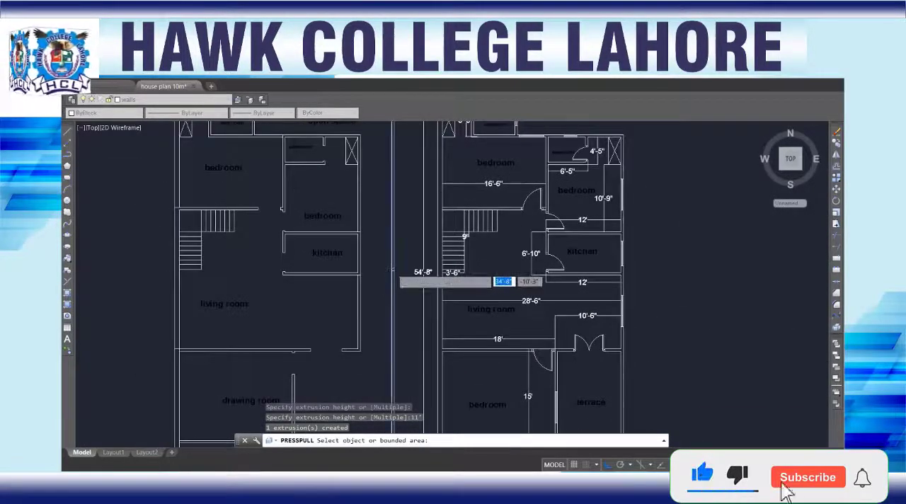
scroll(391, 268, "up", 6)
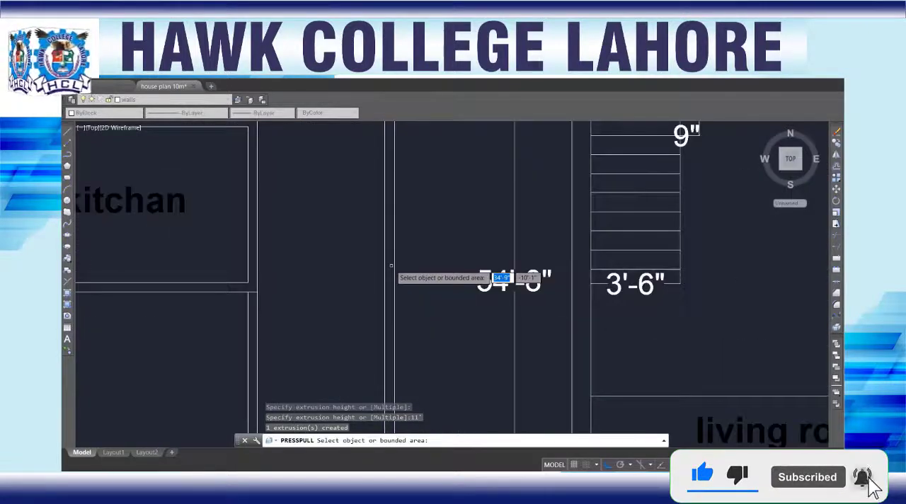
scroll(391, 267, "down", 6)
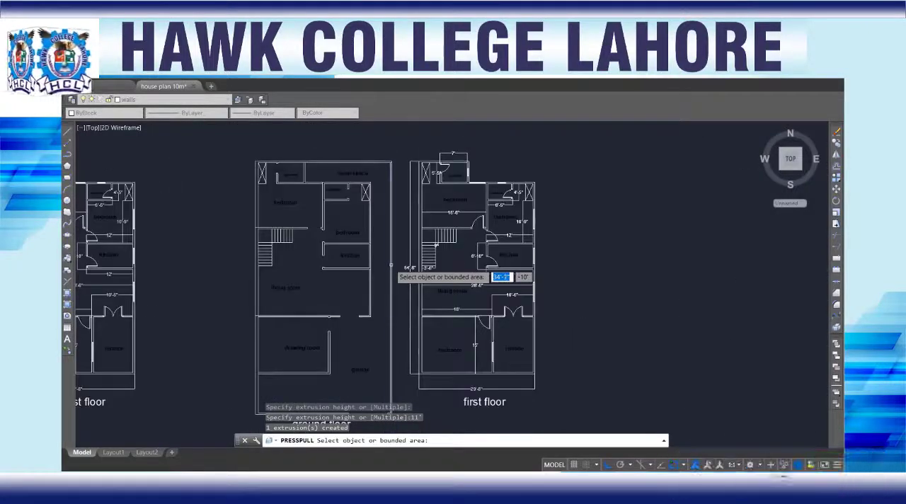
scroll(373, 297, "down", 2)
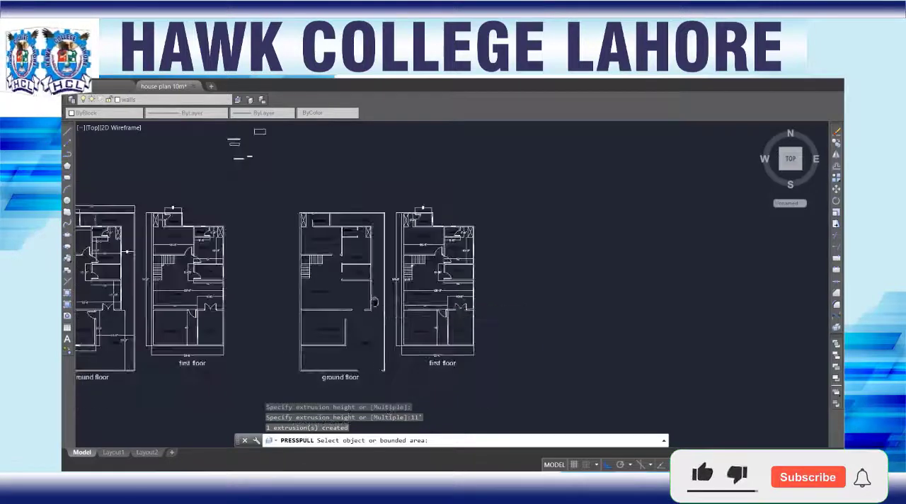
scroll(367, 297, "up", 5)
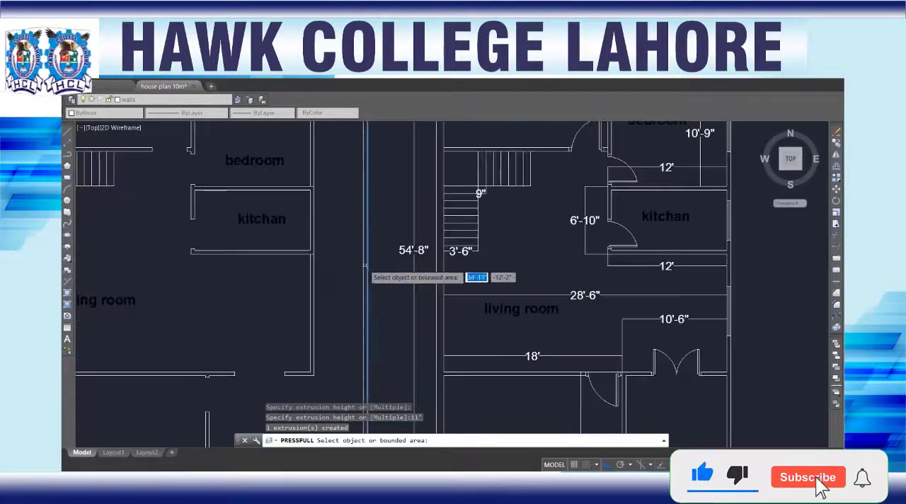
key("Return")
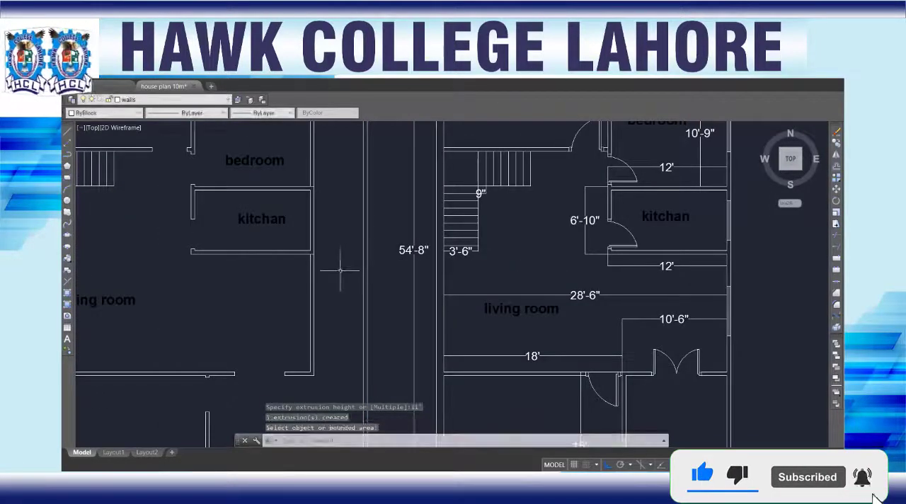
Step: Switch the ground floor view's visual style to Realistic
scroll(265, 278, "down", 5)
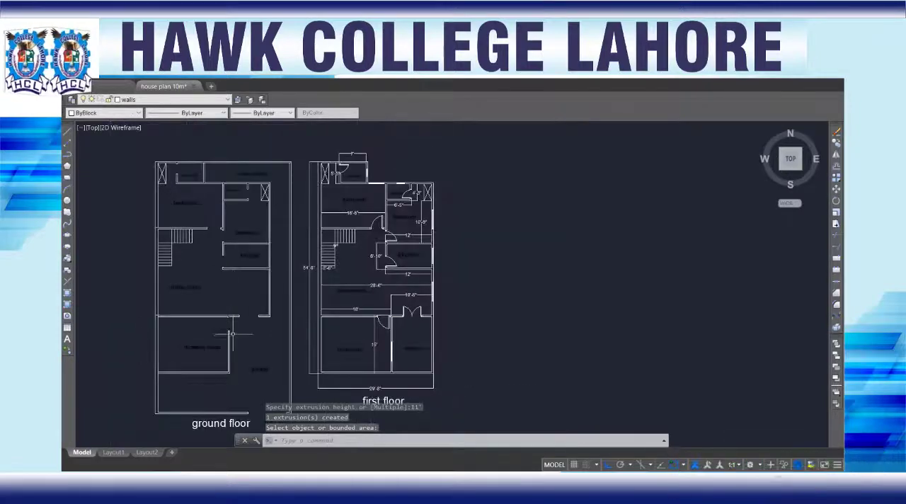
scroll(213, 320, "up", 3)
scroll(213, 320, "up", 2)
scroll(201, 272, "down", 5)
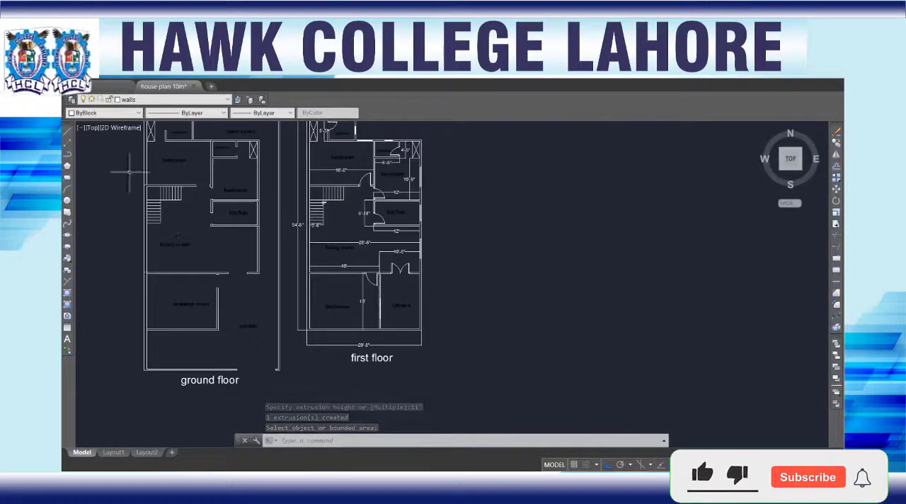
left_click(114, 129)
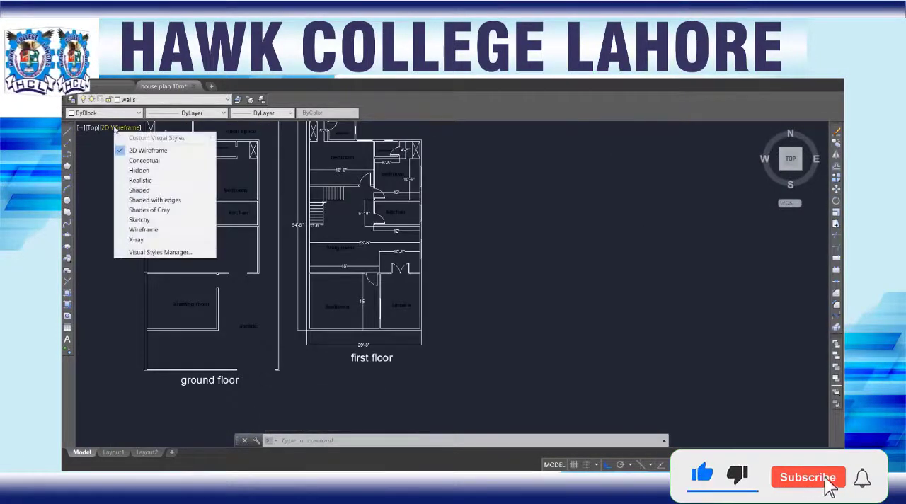
left_click(141, 181)
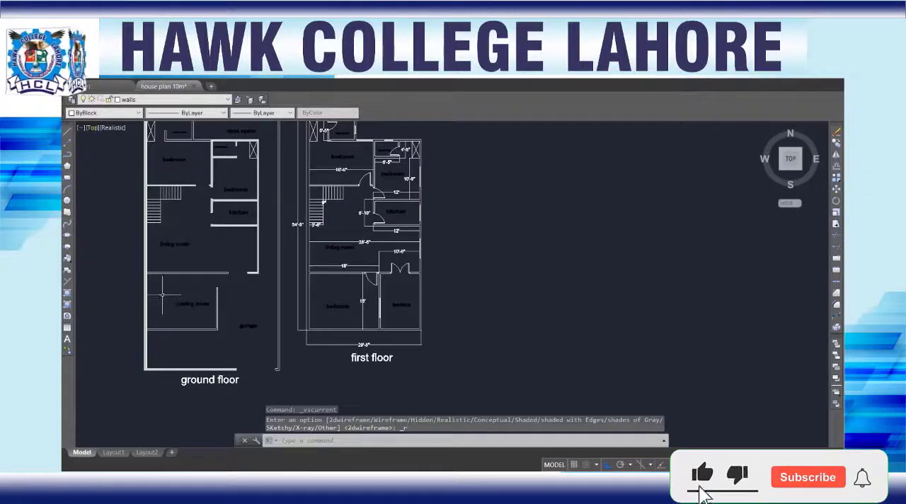
Step: Examine the shaded ground floor plan for walls that still lack an extrusion, from the garage to the rear wash room
scroll(148, 286, "up", 5)
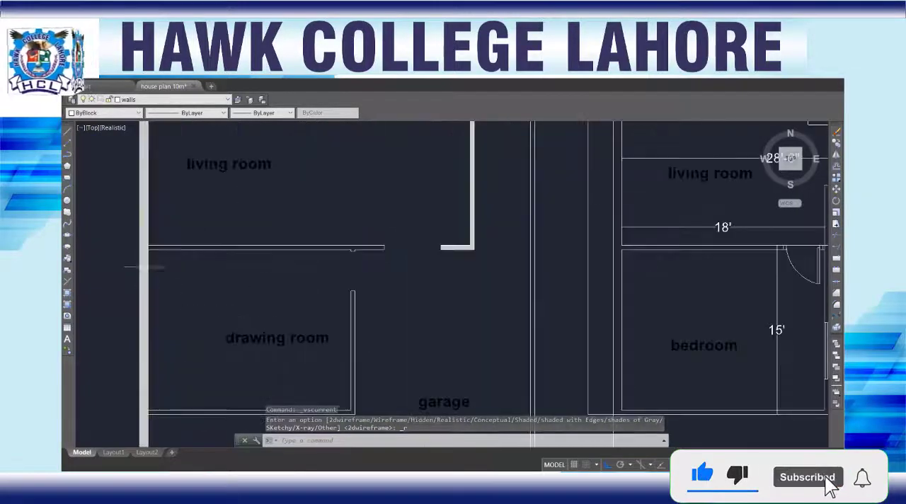
scroll(170, 279, "down", 5)
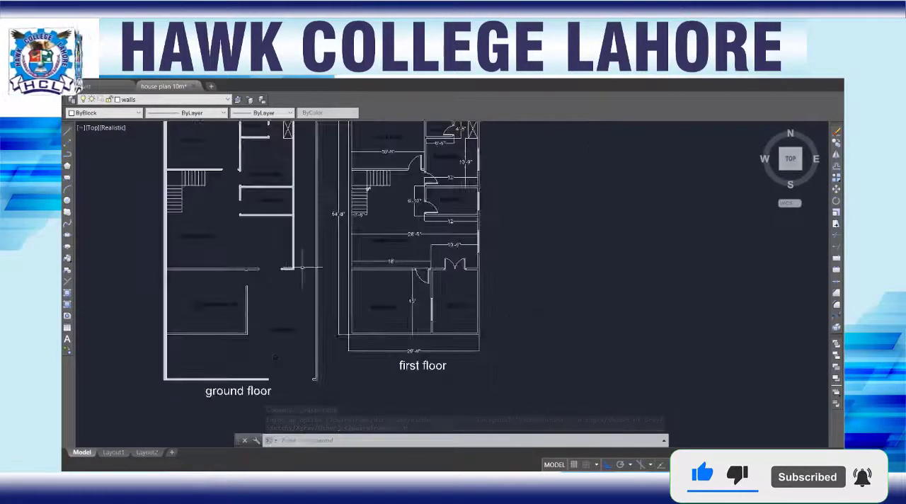
scroll(291, 213, "up", 5)
scroll(147, 319, "down", 3)
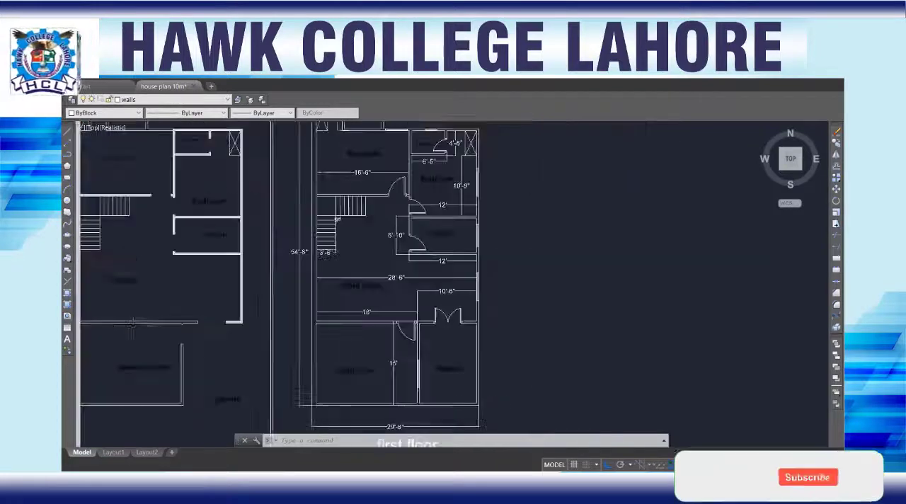
middle_click_drag(133, 337, 288, 245)
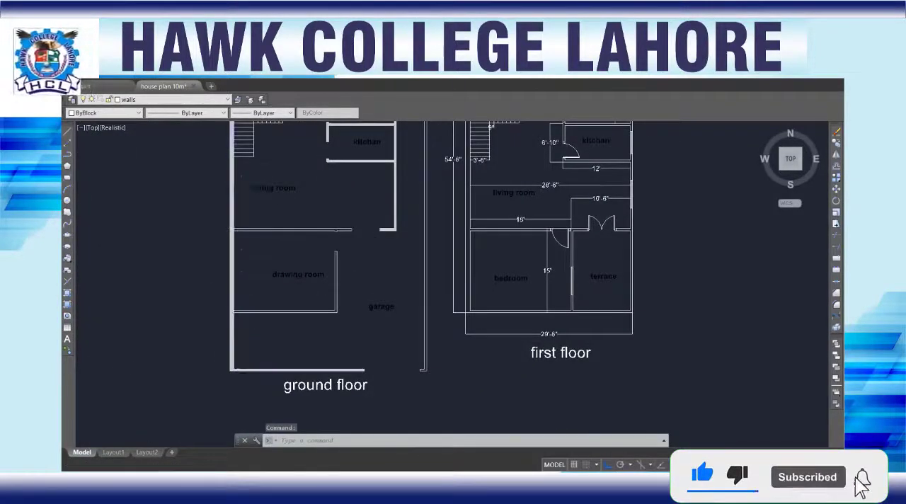
scroll(255, 294, "down", 2)
scroll(272, 205, "up", 5)
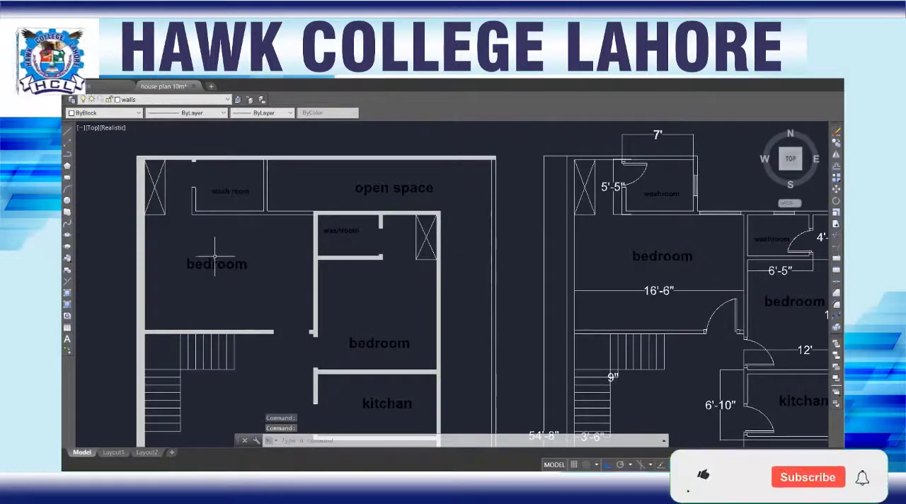
Step: Presspull the wall around the wash room, bordering the rear bedroom and open space, to 11'
type("r")
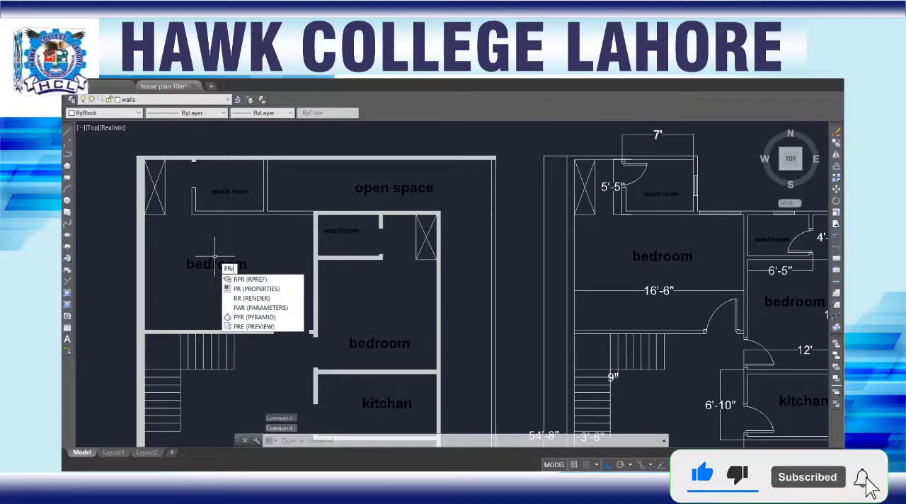
key("BackSpace")
key("Down")
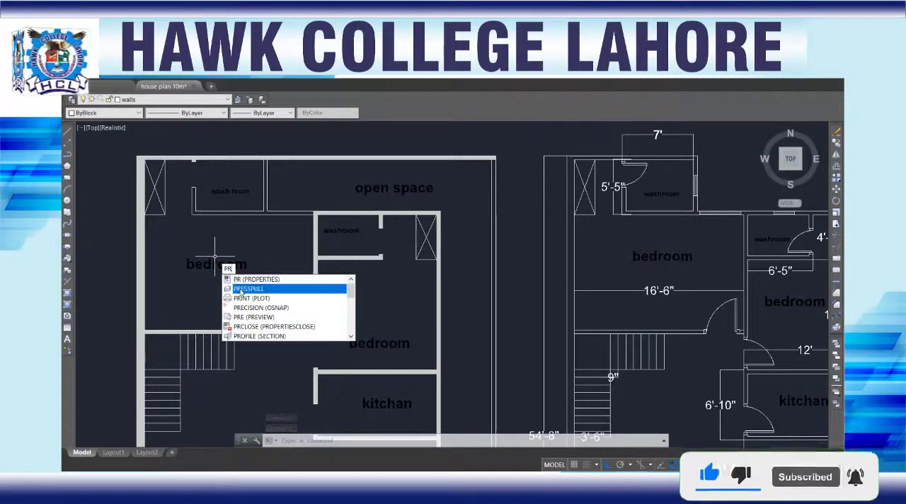
key("Return")
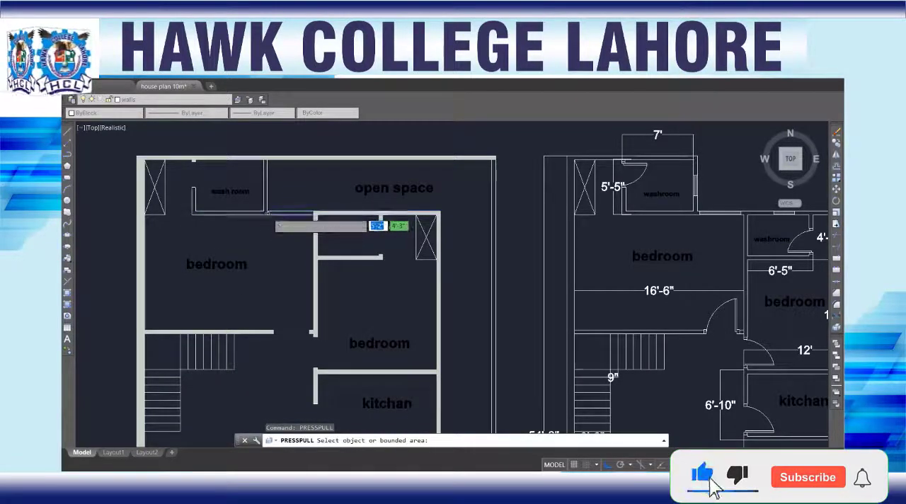
left_click(253, 184)
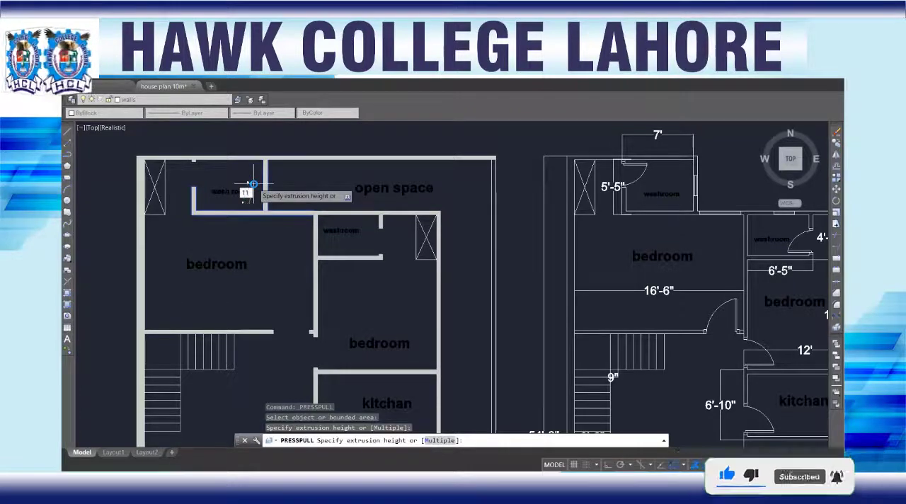
key("Return")
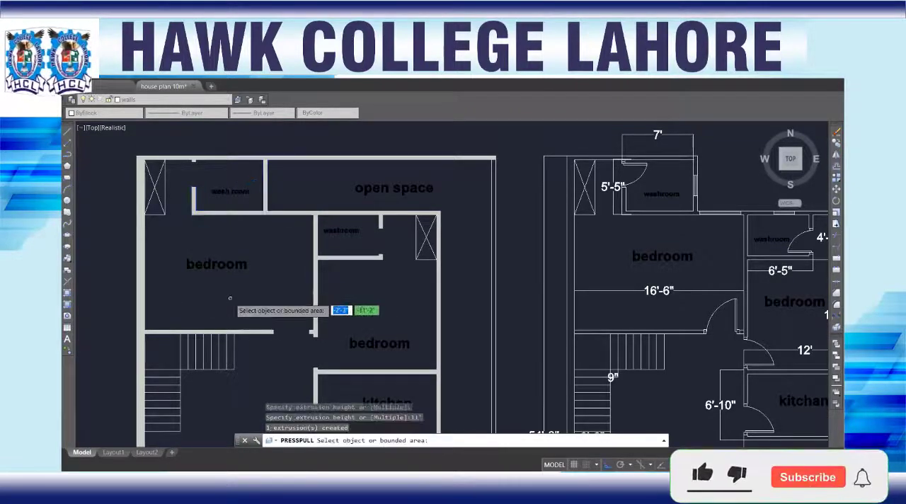
Step: Presspull the wall between the living room and drawing room to 11'
scroll(289, 339, "down", 2)
middle_click_drag(283, 348, 278, 186)
scroll(234, 304, "up", 4)
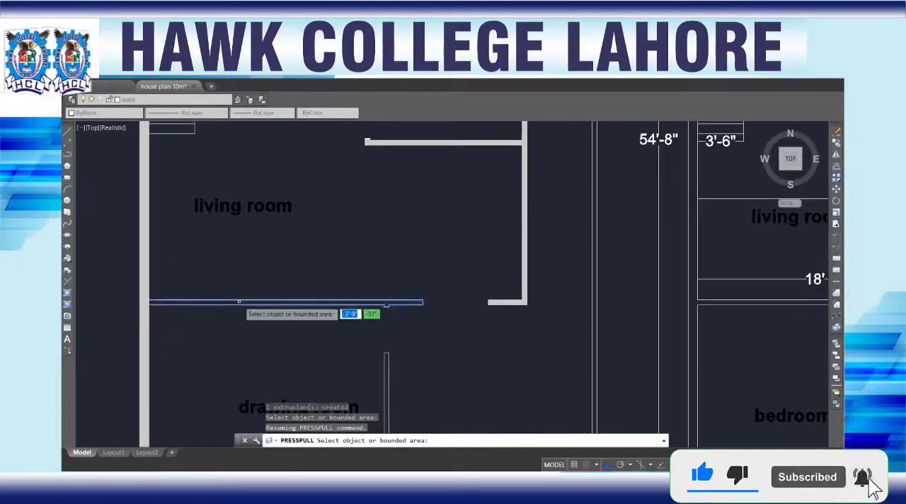
left_click(240, 302)
type("11")
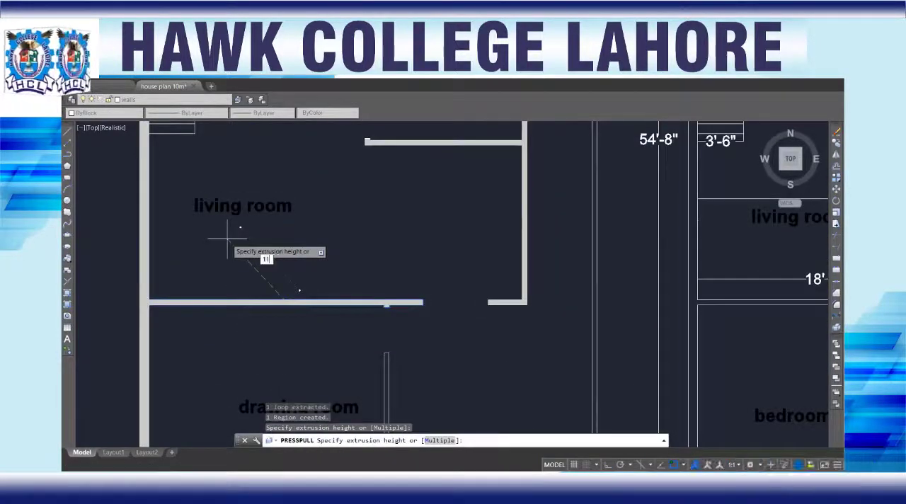
key("Return")
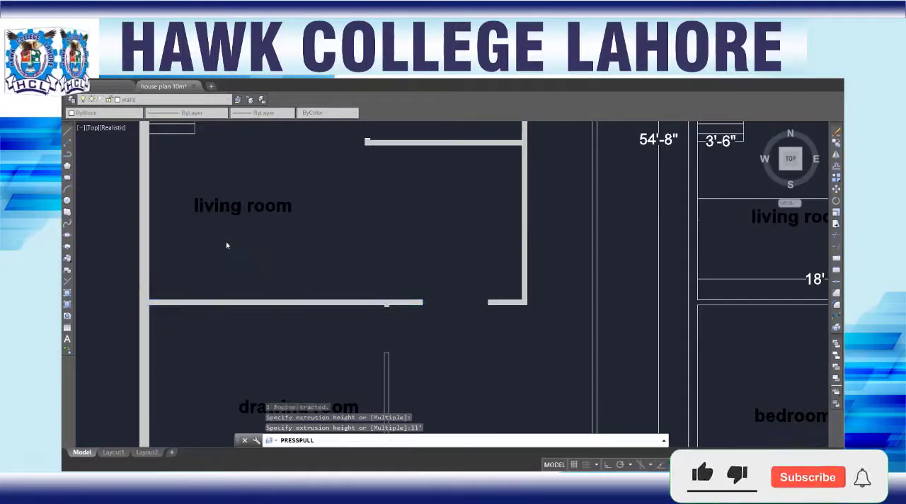
Step: Presspull the L-shaped drawing room wall beside the garage to 11' and end the command
scroll(221, 266, "down", 2)
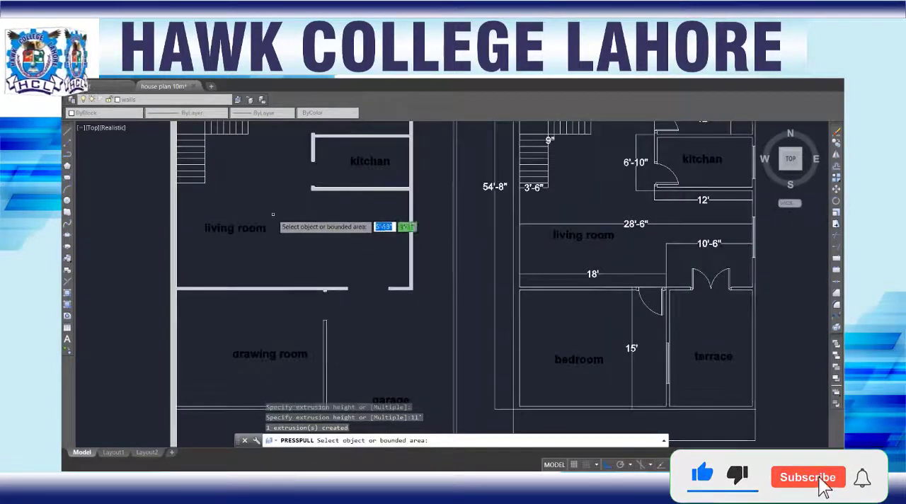
middle_click_drag(253, 307, 285, 194)
scroll(321, 263, "up", 3)
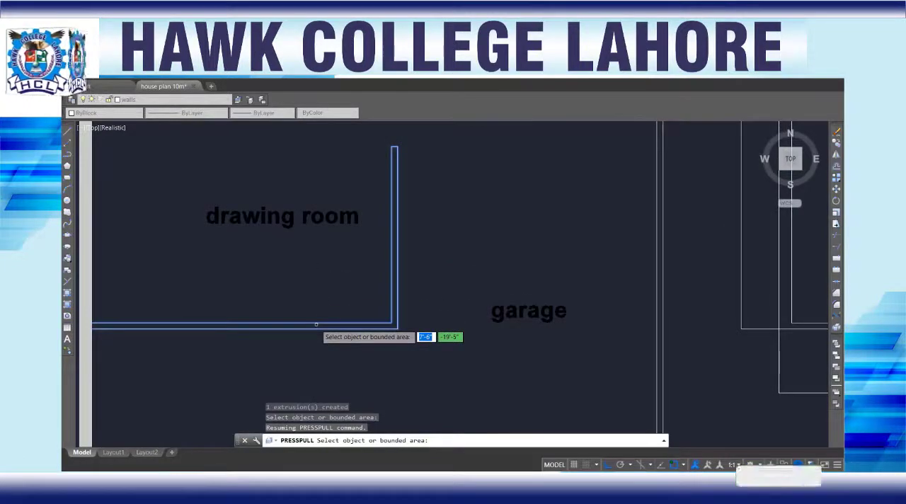
left_click(316, 325)
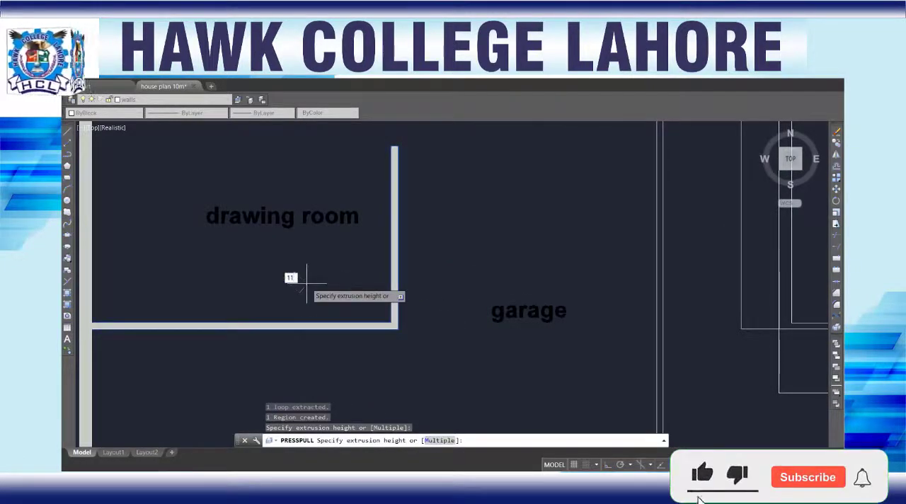
key("Return")
scroll(308, 286, "down", 3)
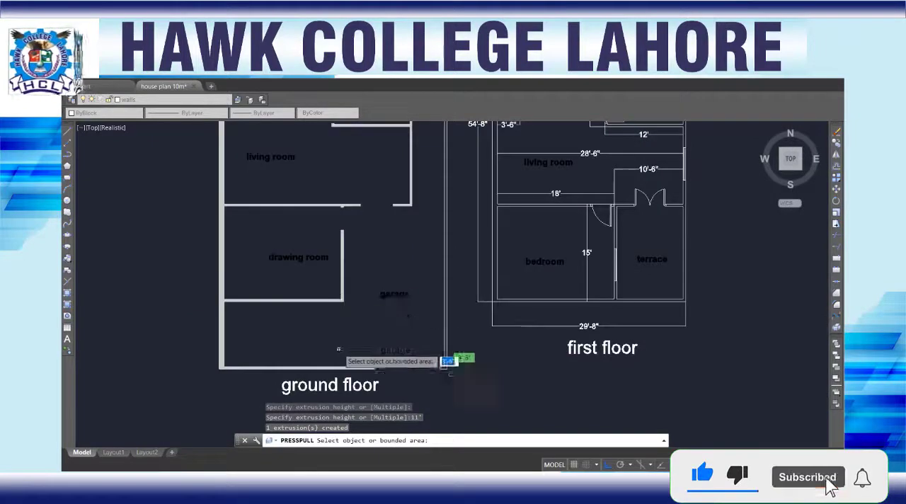
scroll(376, 323, "down", 5)
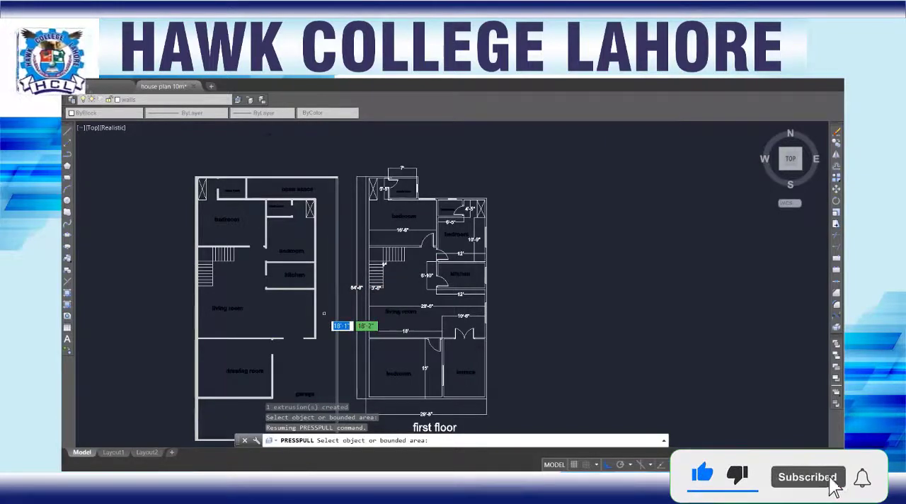
scroll(324, 313, "up", 5)
key("Return")
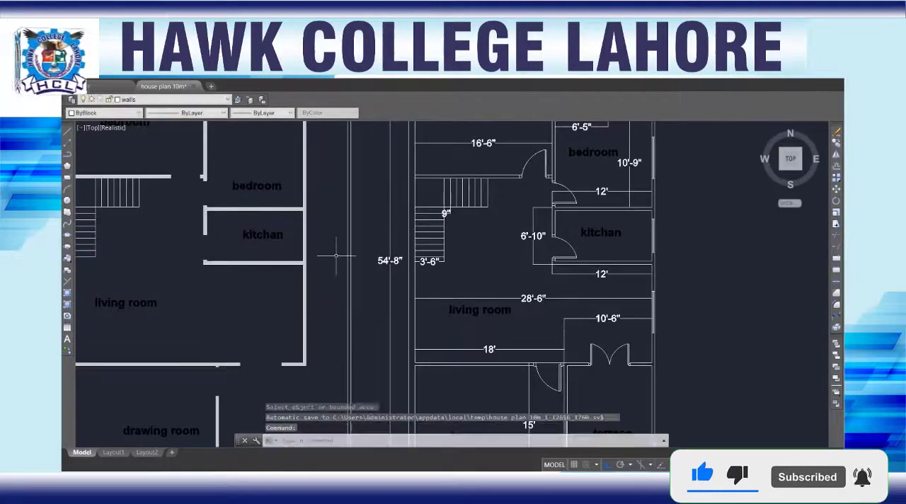
Step: Draw a short line across the garage-side boundary wall, level with the lower corner of the living room wall
scroll(333, 257, "down", 5)
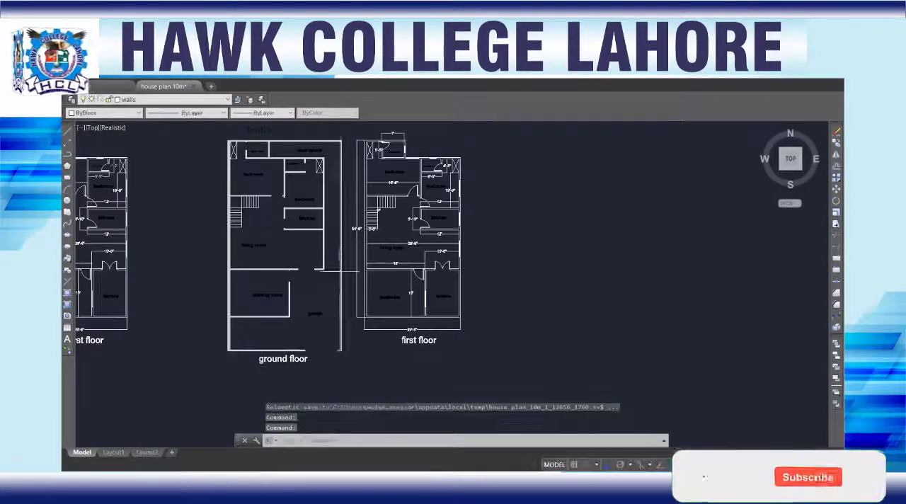
scroll(319, 260, "up", 6)
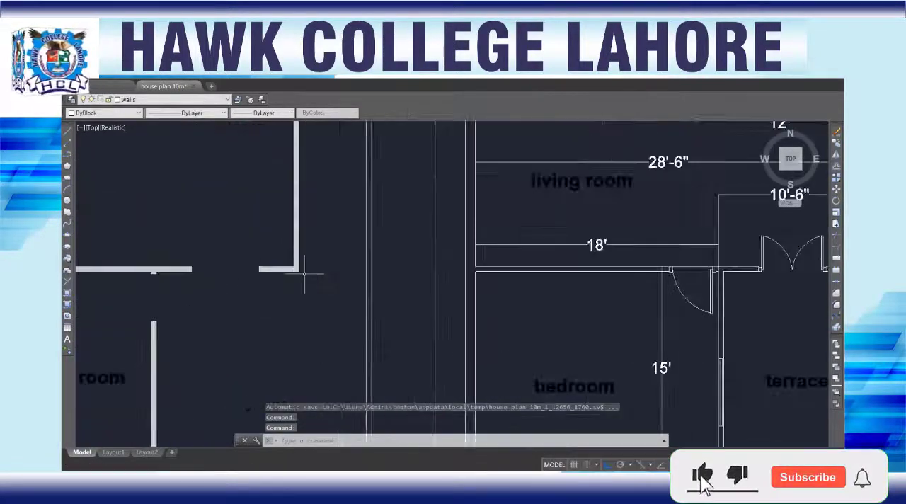
type("l")
key("Return")
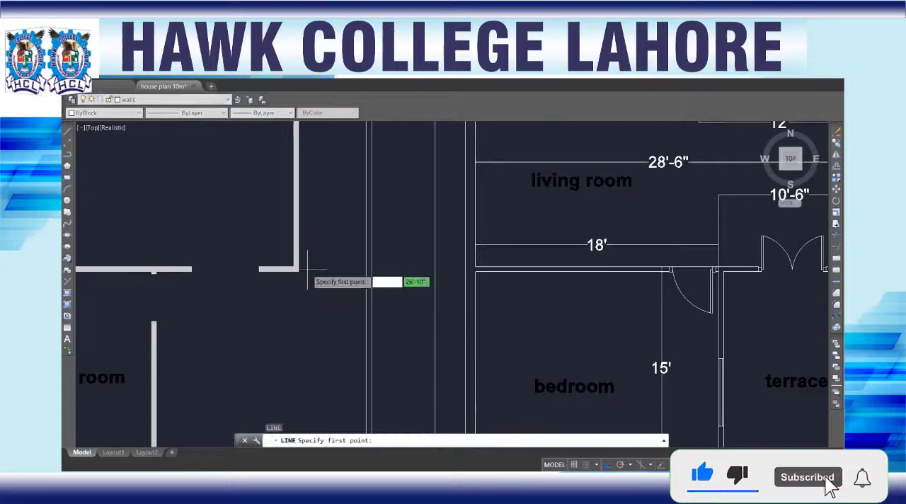
left_click(366, 271)
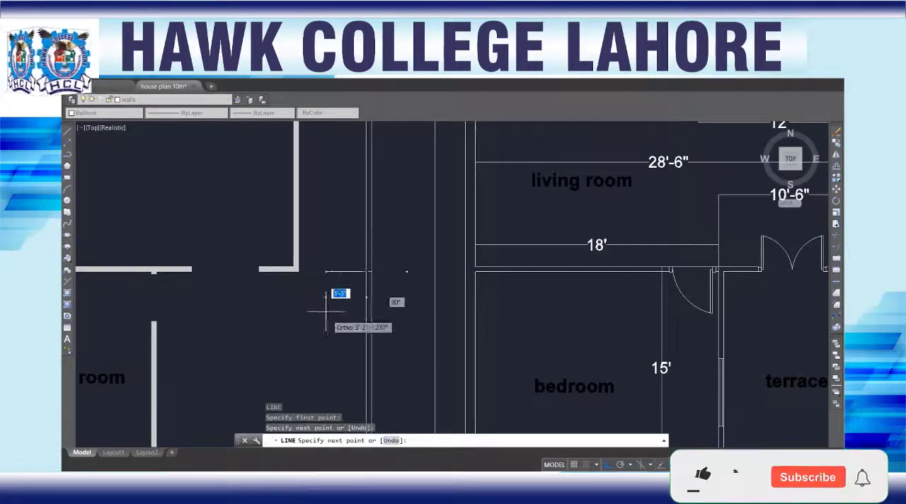
key("Escape")
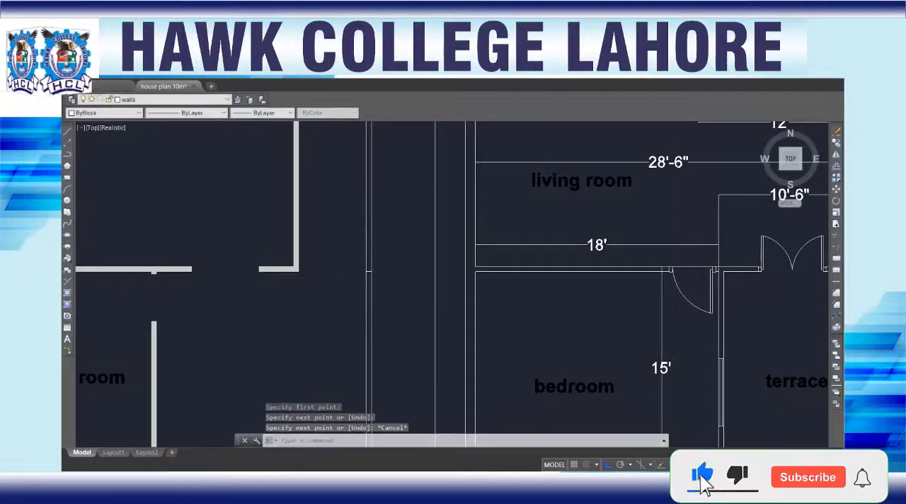
Step: Draw a second short line across the same boundary wall, level with the wall between bedroom and kitchen
scroll(333, 283, "down", 3)
scroll(334, 283, "up", 5)
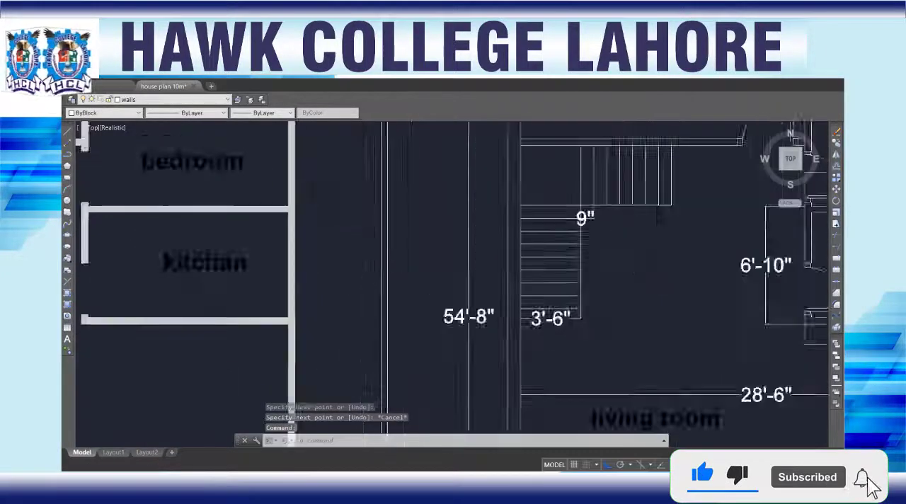
scroll(308, 212, "up", 2)
key("Return")
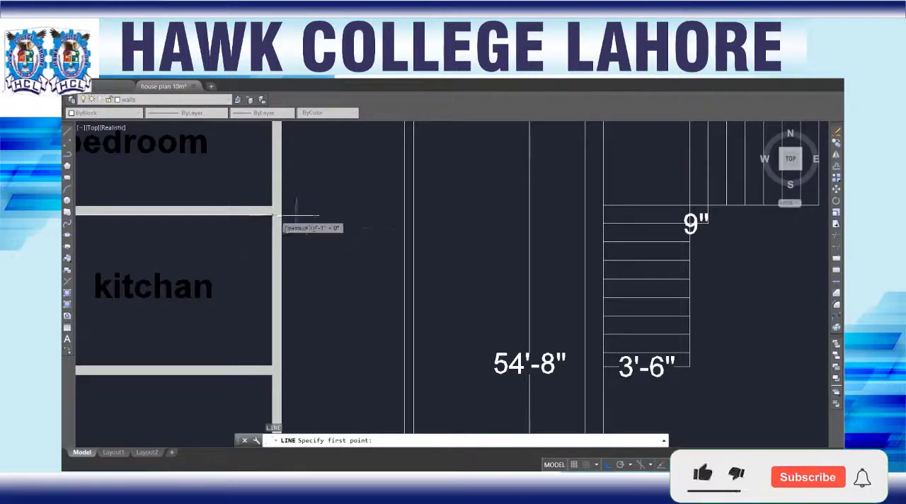
left_click(405, 215)
left_click(414, 214)
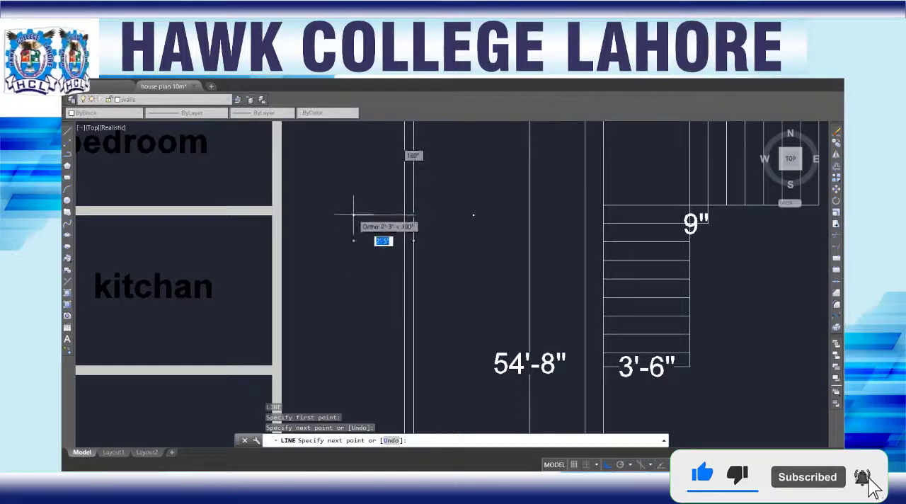
key("Escape")
Step: Presspull the boundary wall section beside the garage, up to the first dividing line, to 11'
scroll(354, 236, "down", 6)
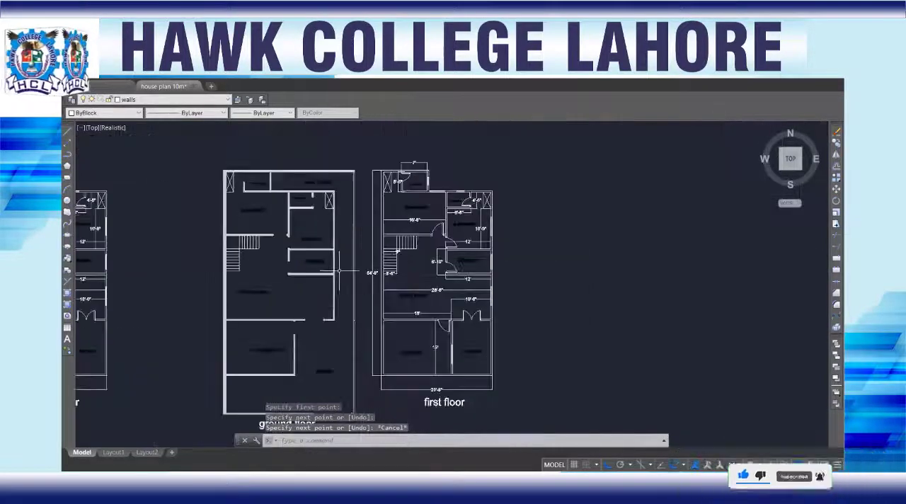
scroll(342, 382, "up", 5)
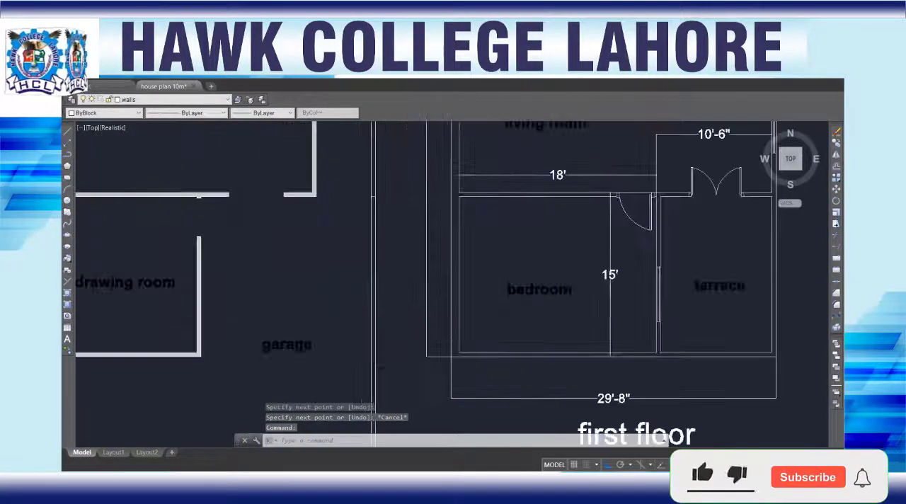
mouse_move(339, 290)
middle_mouse_down()
mouse_move(313, 210)
mouse_move(307, 227)
middle_mouse_up()
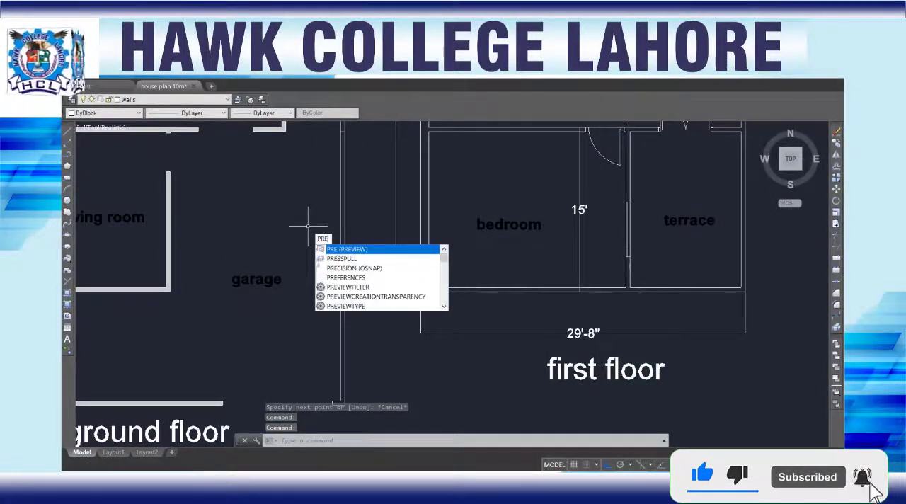
left_click(341, 259)
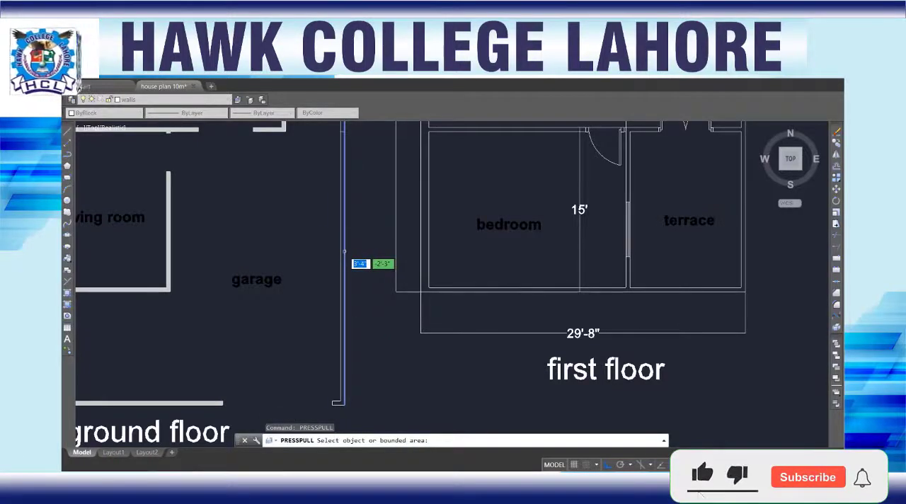
left_click(341, 253)
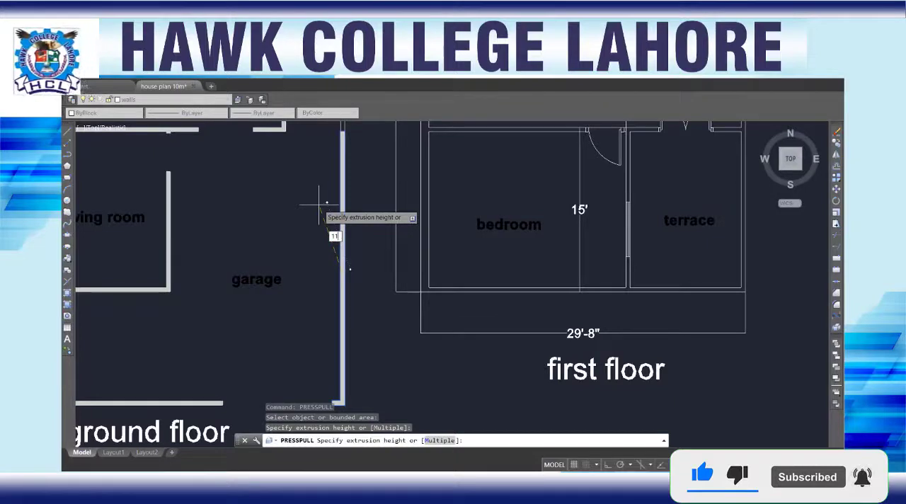
type("11'")
key("Return")
Step: Try to Presspull the boundary wall section between the two dividing lines, beside the kitchen and living room, to 11'
scroll(318, 191, "down", 2)
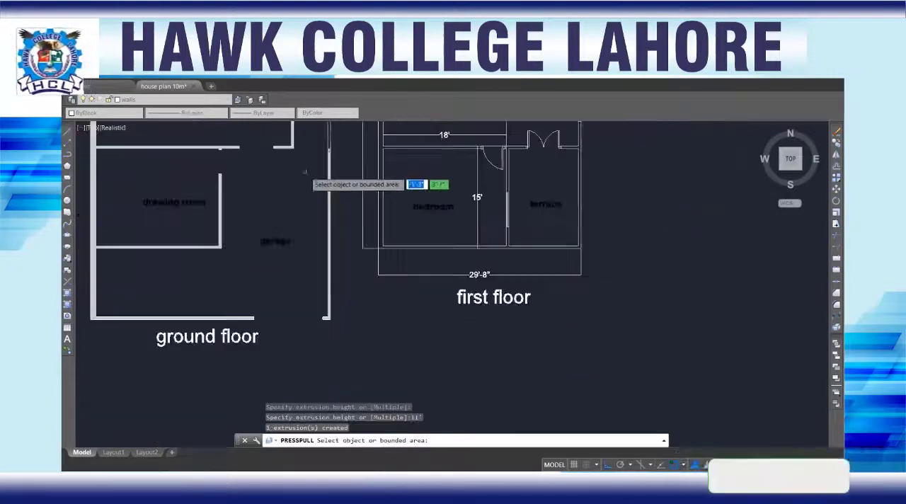
middle_click_drag(318, 178, 297, 273)
middle_click_drag(312, 181, 312, 227)
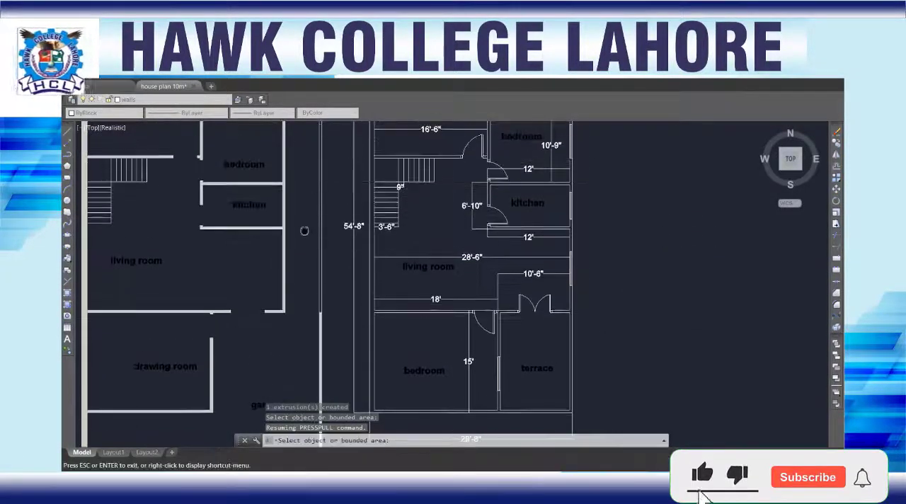
scroll(311, 228, "up", 5)
scroll(313, 234, "down", 2)
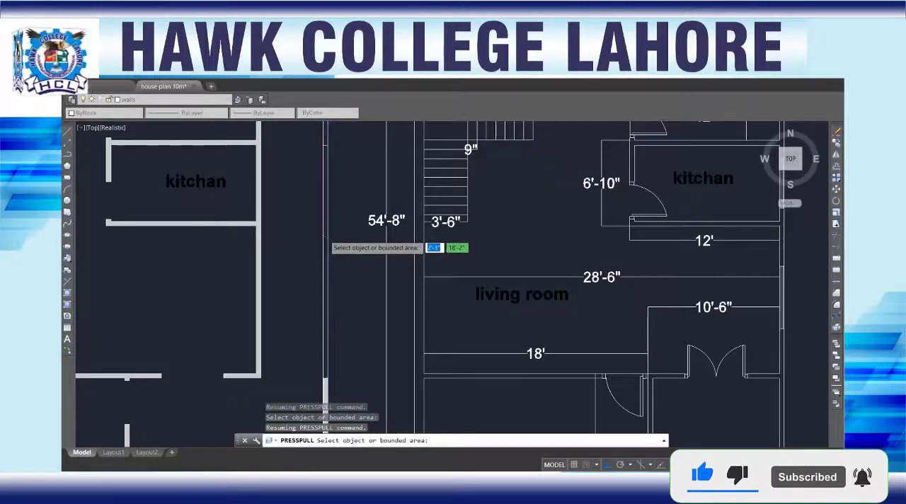
left_click(327, 240)
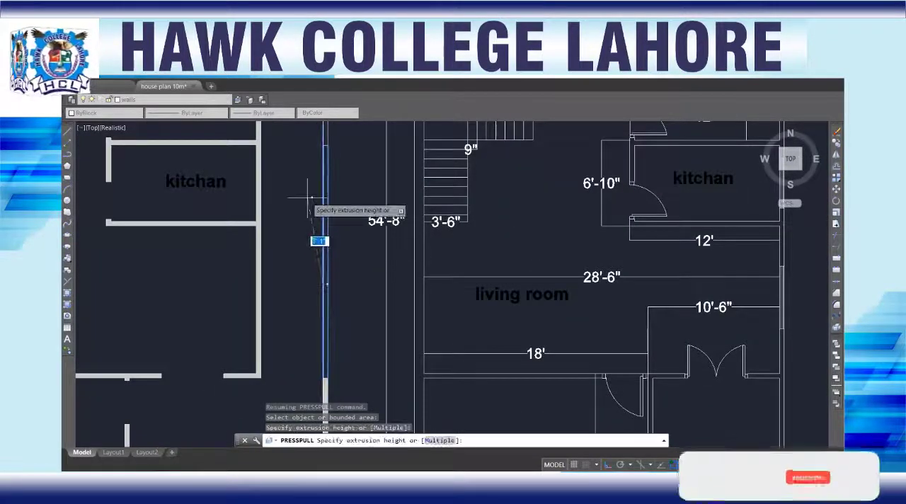
type("11")
key("Return")
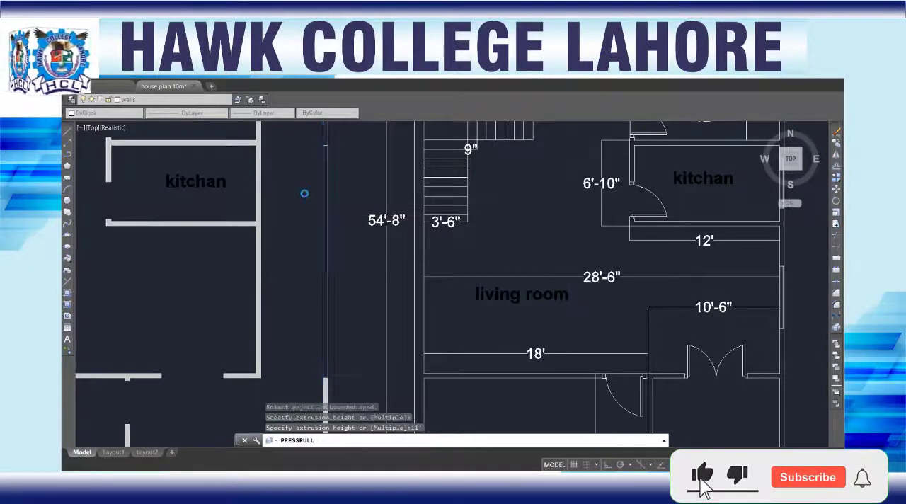
Step: Try to pick the boundary wall area beside the kitchen and living room for another Presspull
scroll(311, 196, "down", 2)
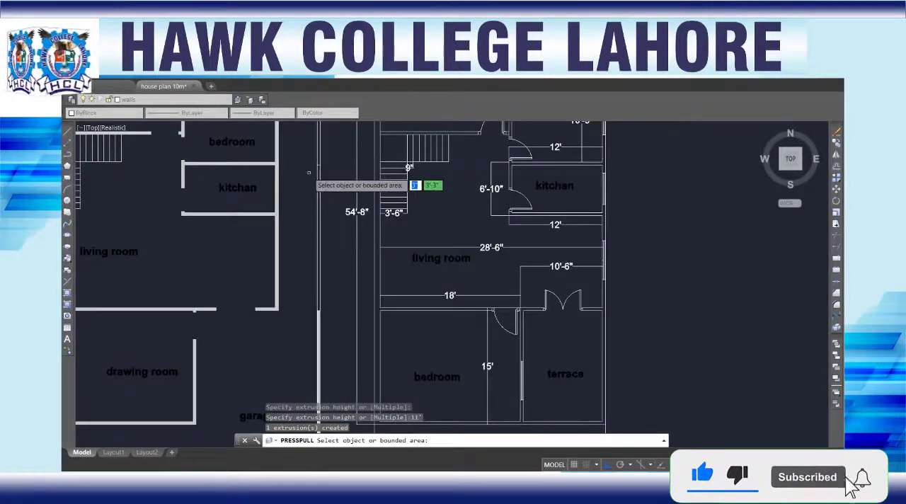
scroll(316, 210, "up", 2)
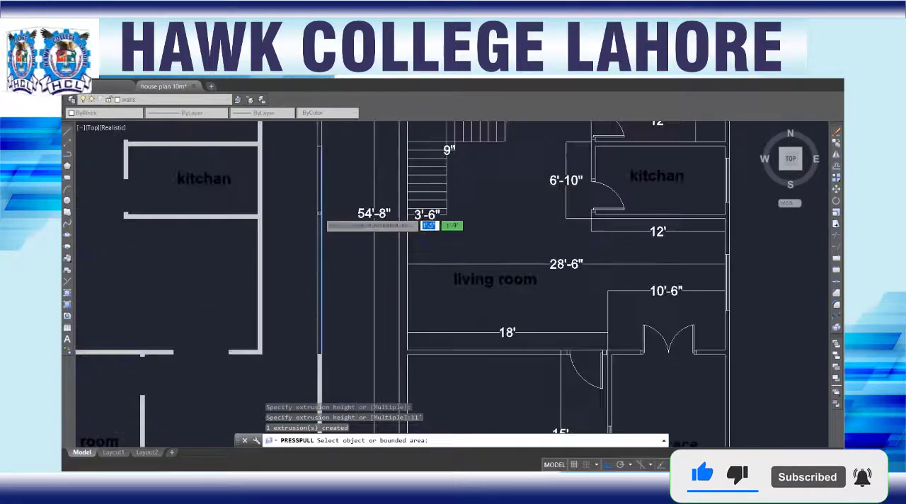
scroll(317, 211, "up", 2)
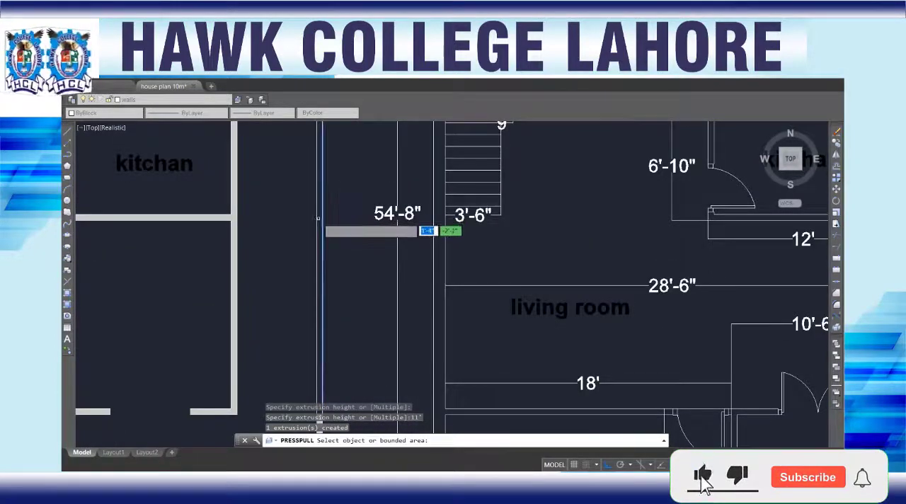
scroll(320, 217, "down", 2)
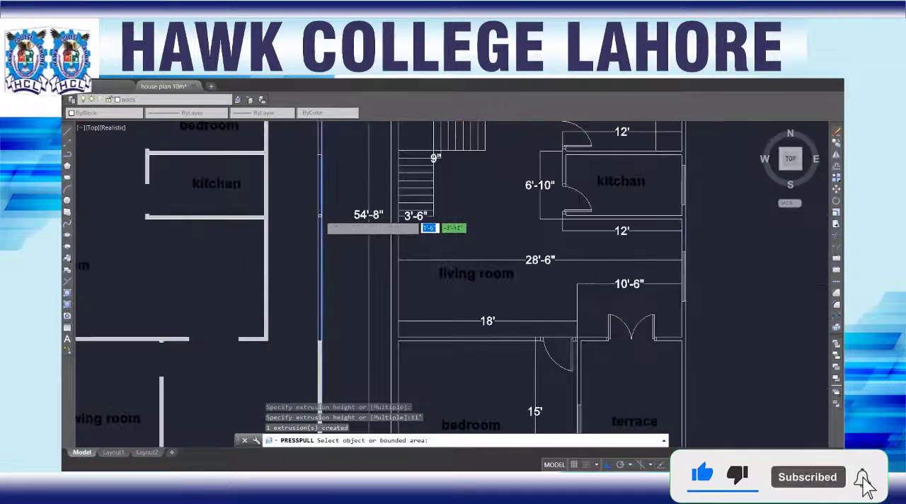
scroll(320, 224, "up", 5)
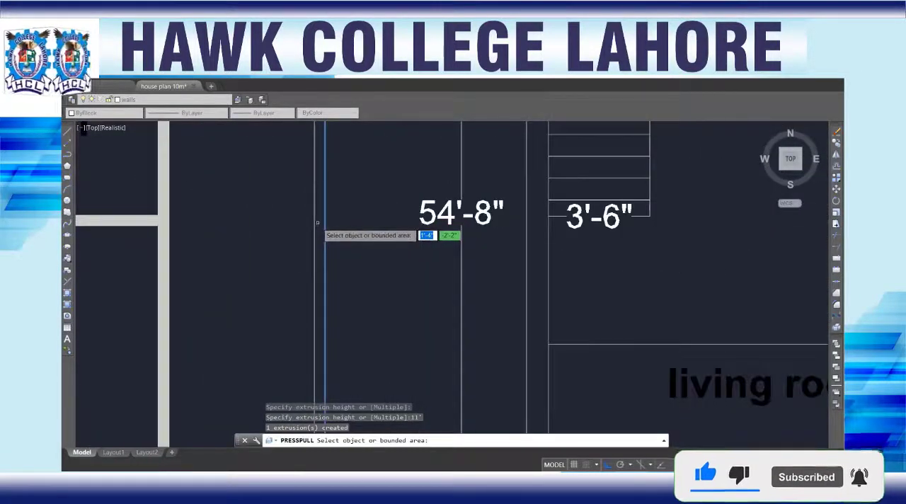
scroll(317, 223, "down", 4)
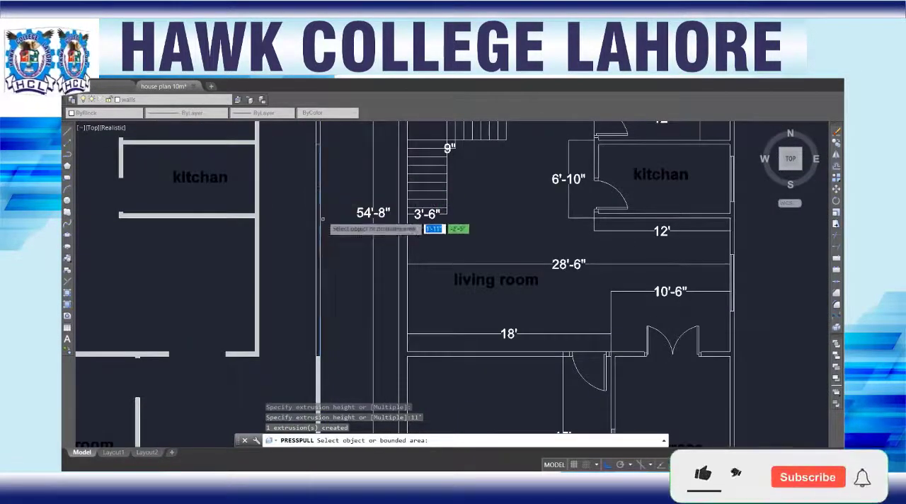
scroll(319, 214, "up", 2)
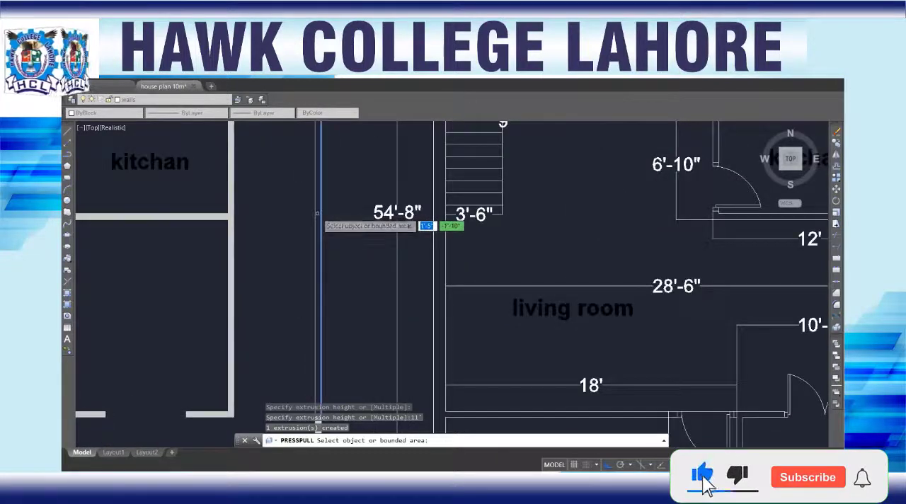
scroll(311, 194, "down", 5)
Step: Try to pick the upper boundary wall area beside the bedroom and open space for Presspull
middle_click_drag(305, 158, 330, 299)
scroll(335, 255, "up", 2)
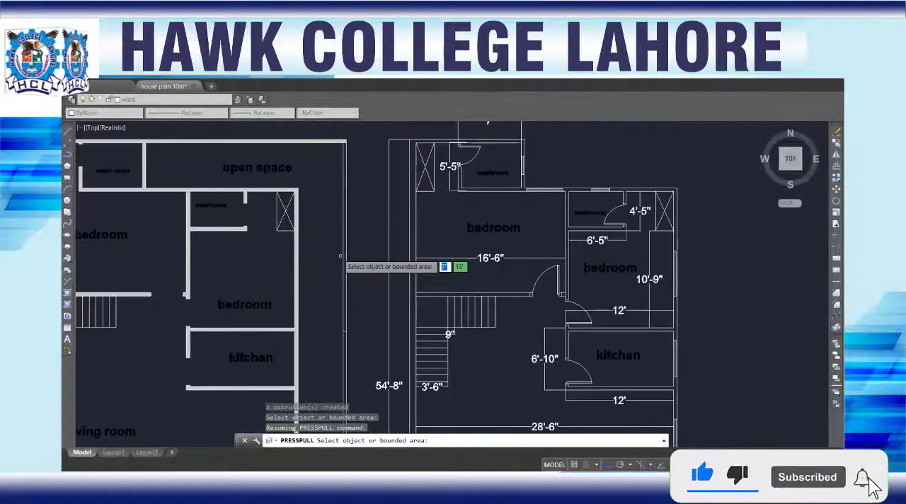
scroll(338, 256, "up", 2)
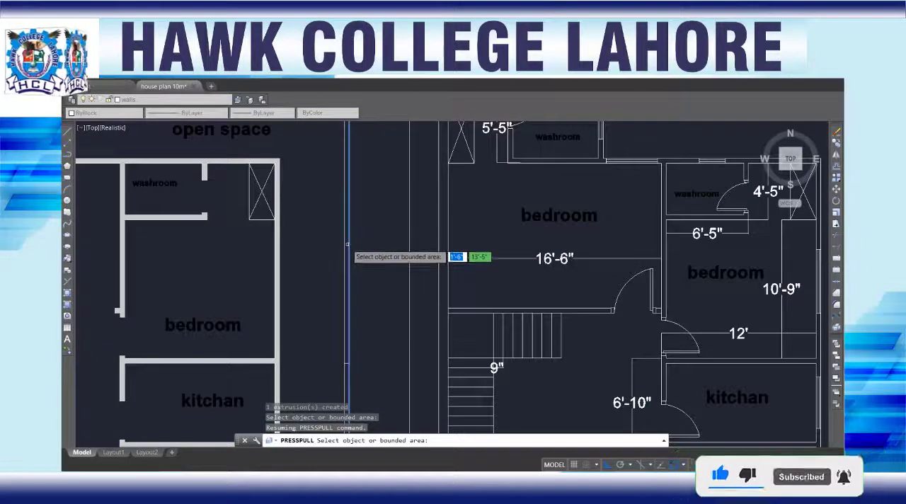
scroll(347, 244, "down", 2)
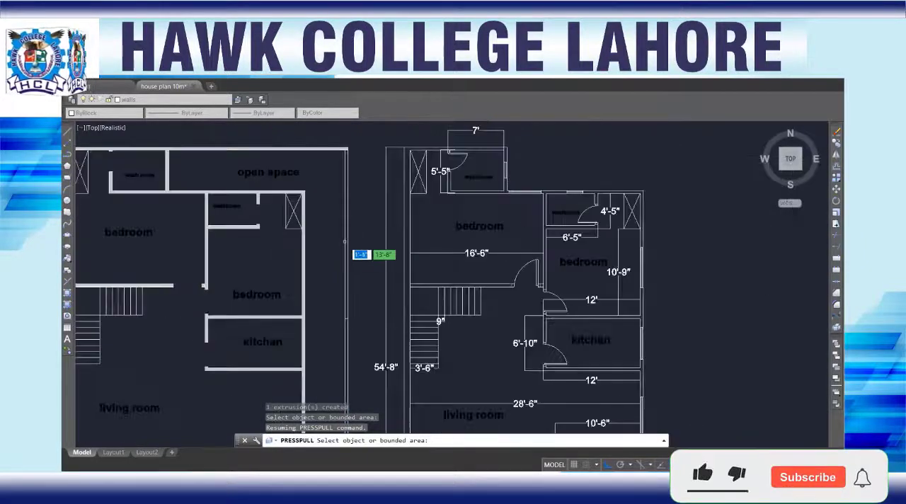
scroll(347, 232, "up", 2)
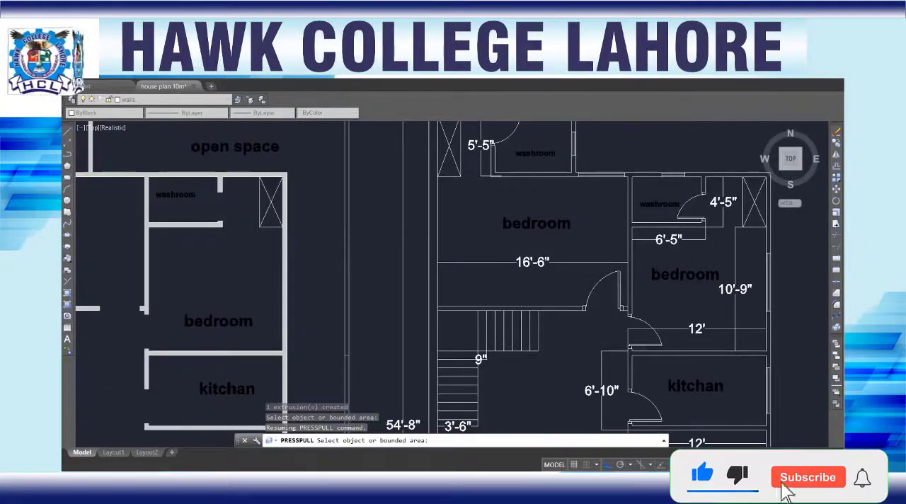
middle_click_drag(346, 231, 345, 283)
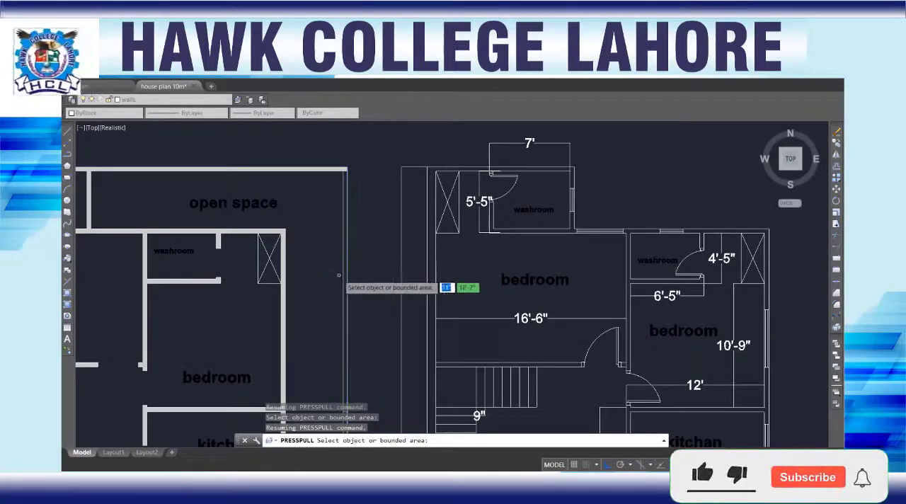
Step: Draw a short line across the boundary wall, level with the wall between the open space and the bedroom's washroom
key("Return")
type("l")
key("Return")
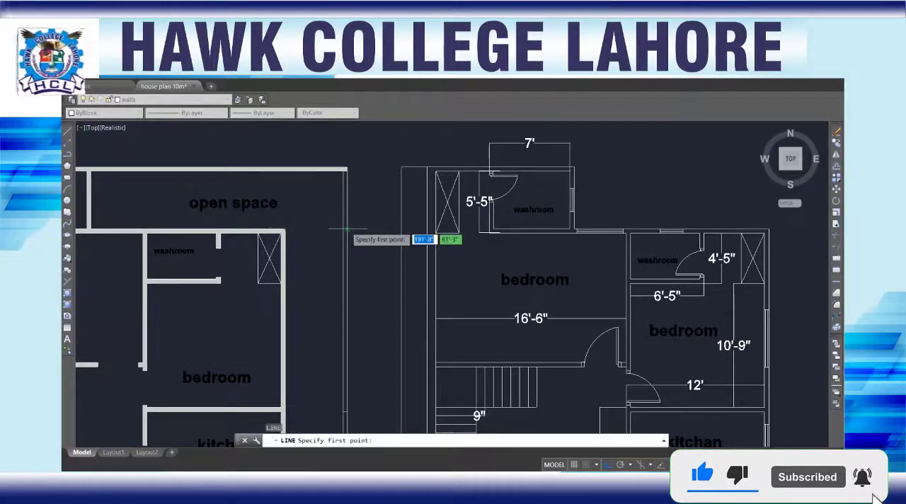
left_click(347, 229)
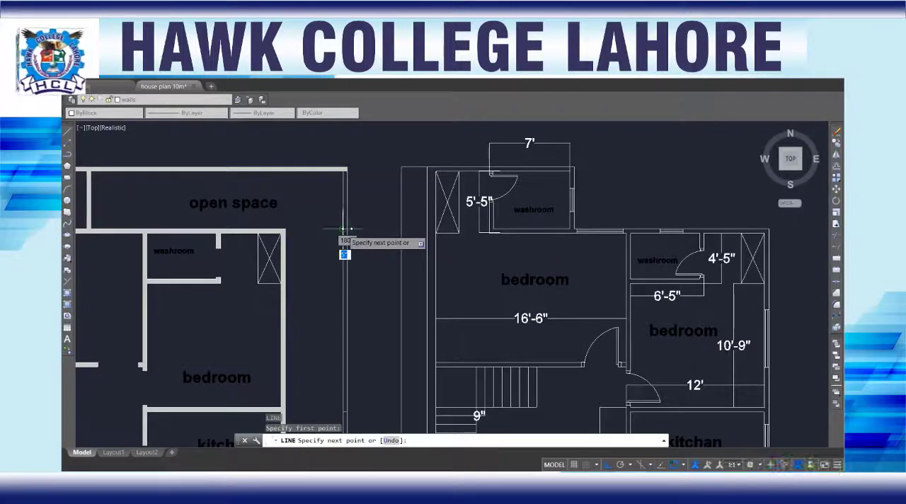
key("Escape")
Step: Draw another short line across the boundary wall, level with the wall between the kitchen and the living room
scroll(330, 301, "down", 3)
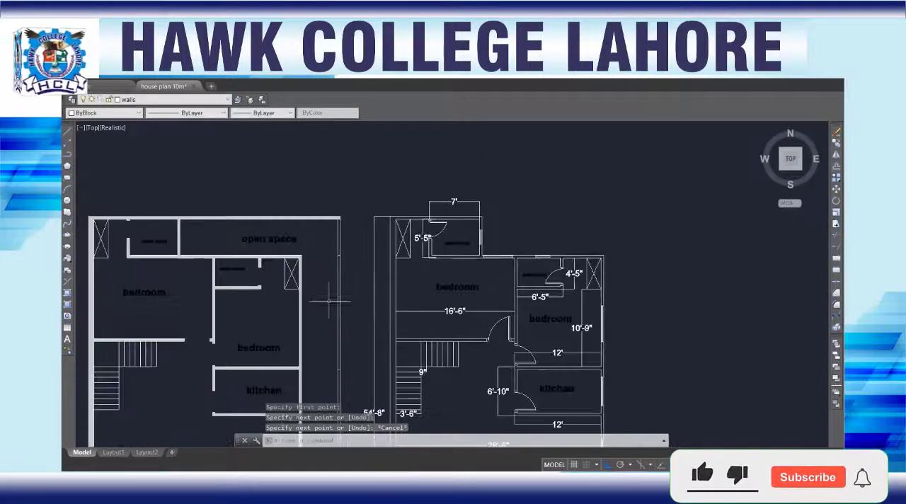
middle_click_drag(330, 306, 322, 179)
scroll(319, 301, "up", 3)
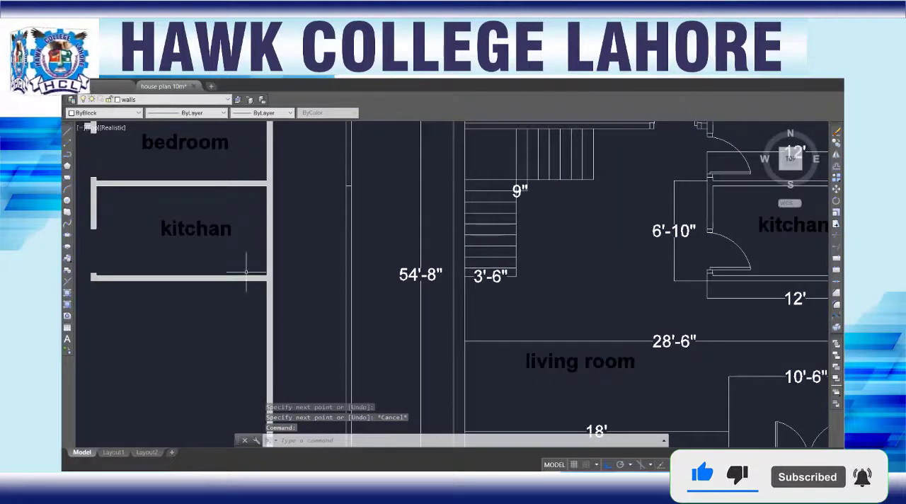
key("Return")
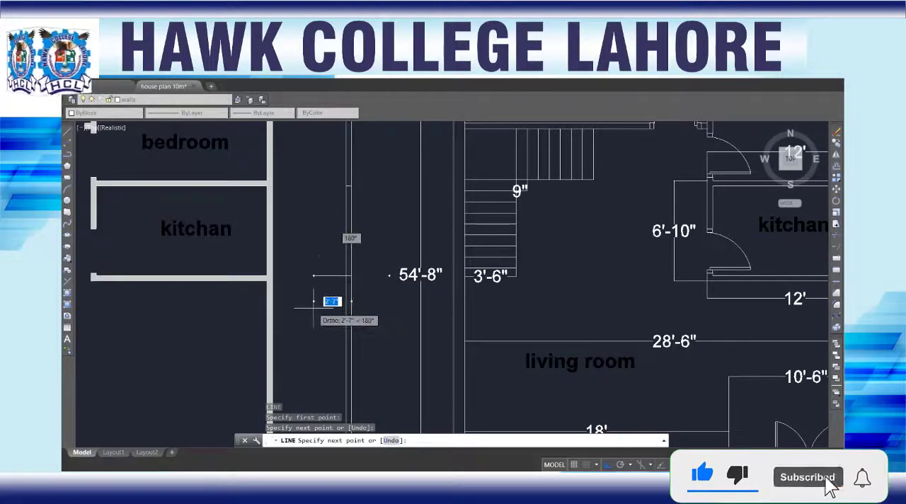
key("Escape")
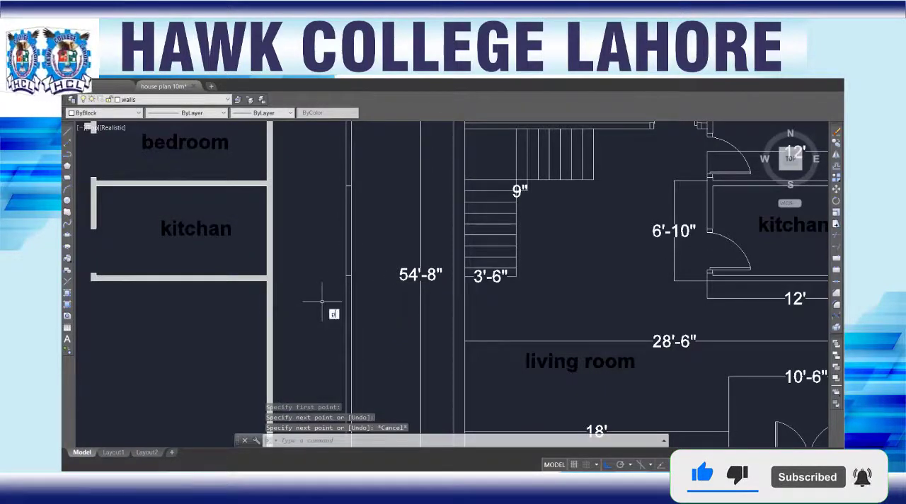
Step: Try to Presspull the boundary wall section beside the living room, below the new dividing line
type("PRESSPULL")
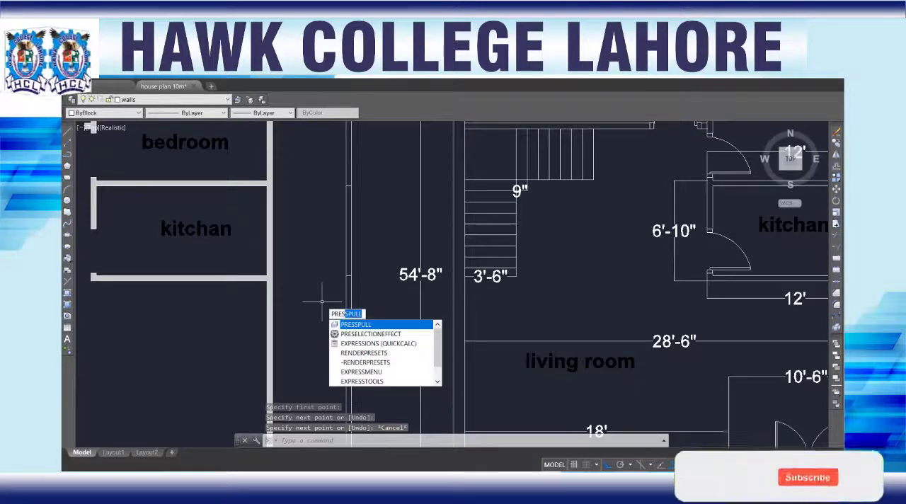
key("Return")
middle_click_drag(344, 333, 339, 231)
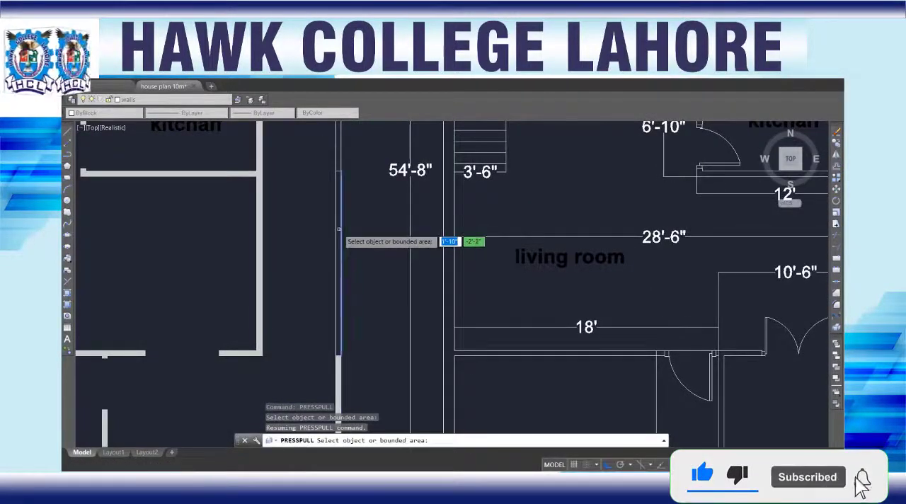
scroll(338, 227, "up", 1)
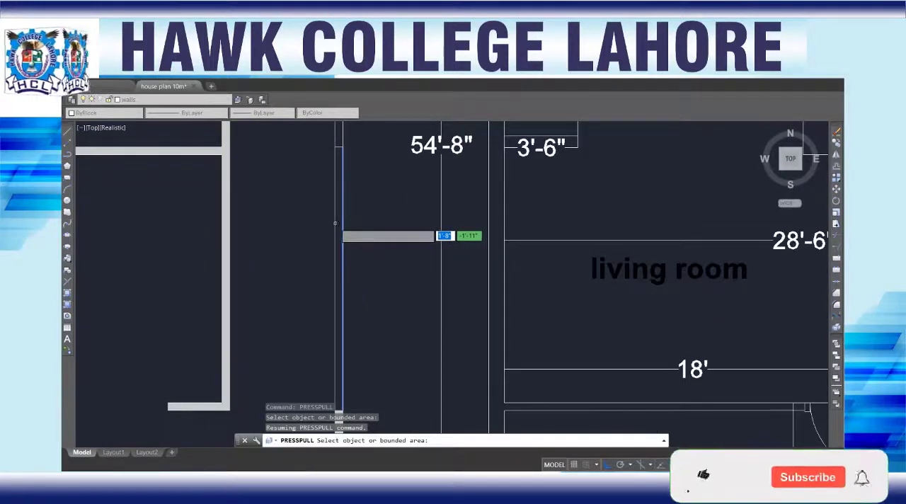
scroll(338, 228, "down", 2)
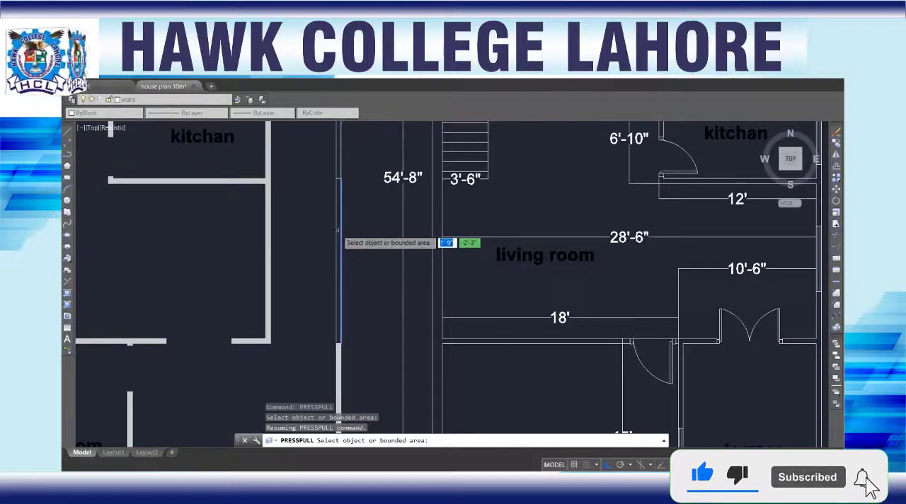
key("Return")
Step: Try to create a boundary from an internal point in the boundary wall section beside the living room
type("b")
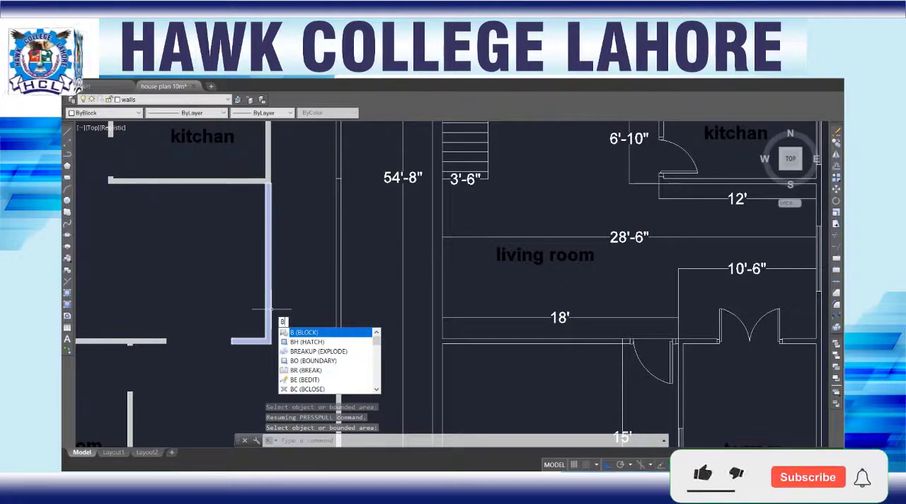
left_click(317, 361)
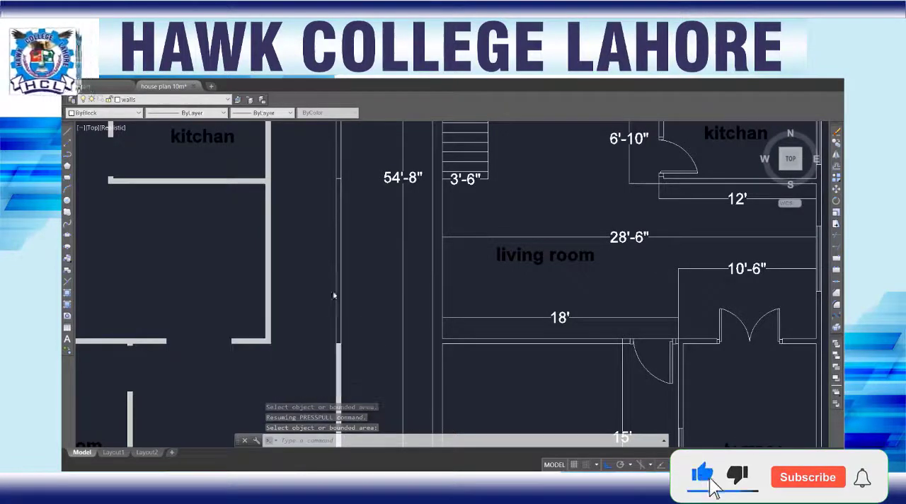
left_click(328, 131)
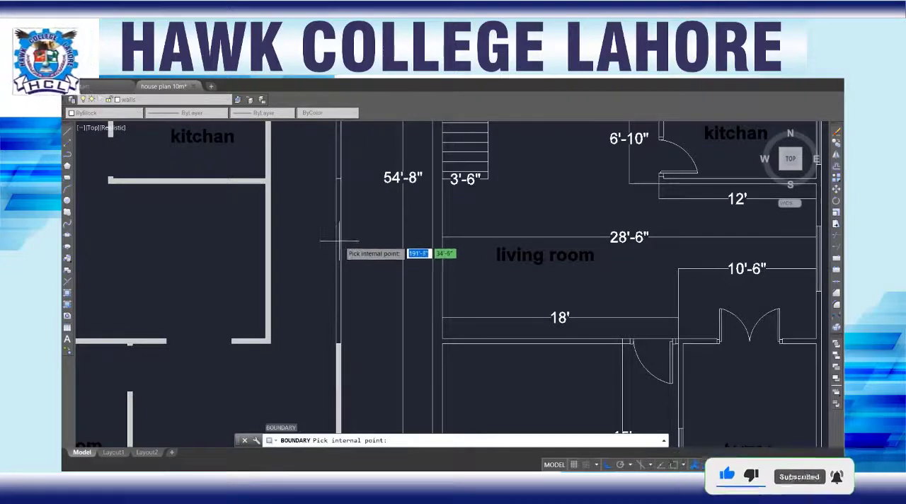
left_click(339, 241)
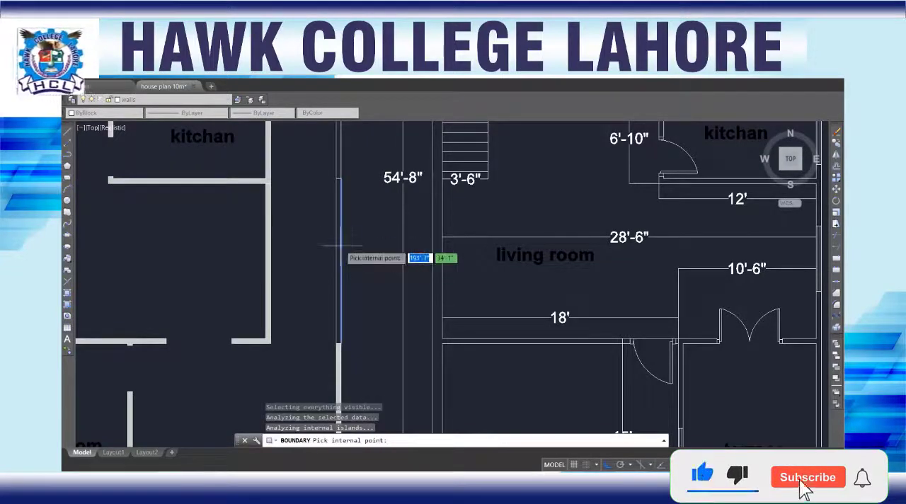
scroll(342, 258, "up", 3)
scroll(336, 247, "down", 2)
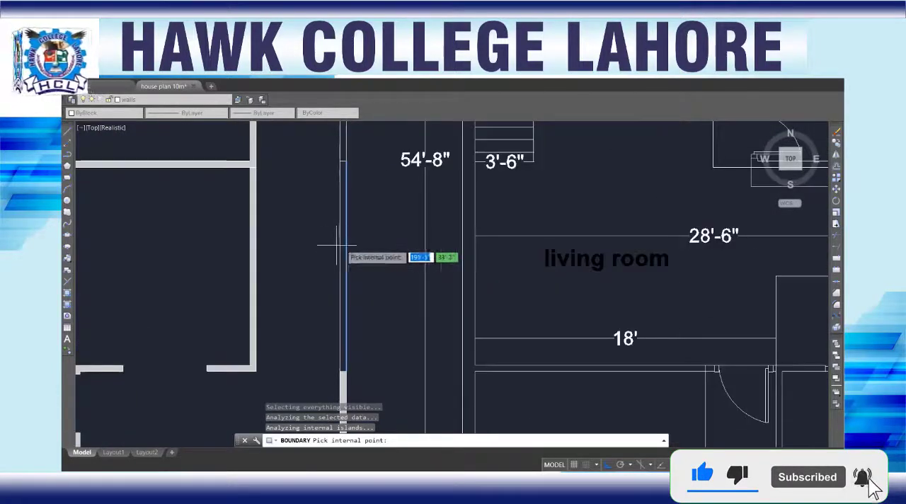
key("Escape")
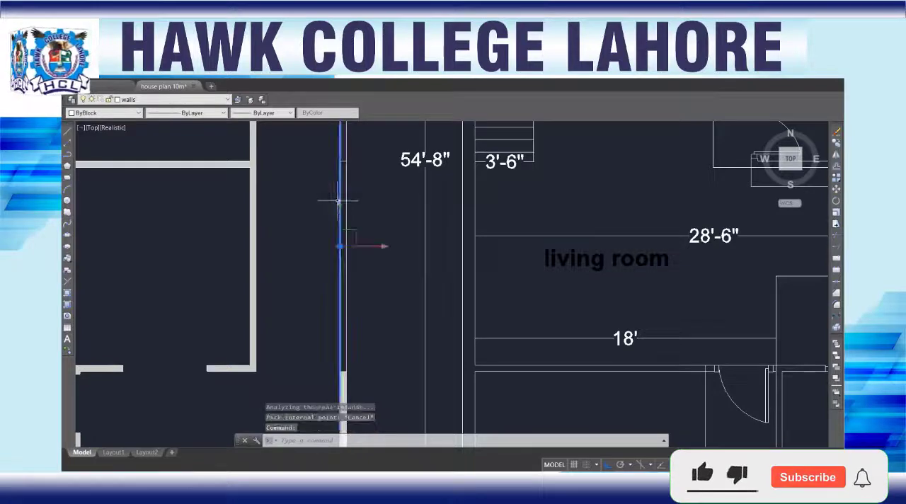
Step: Examine the boundary wall's selected inner edge line along its length, from the garage to the kitchen and its dividing lines
scroll(333, 276, "down", 5)
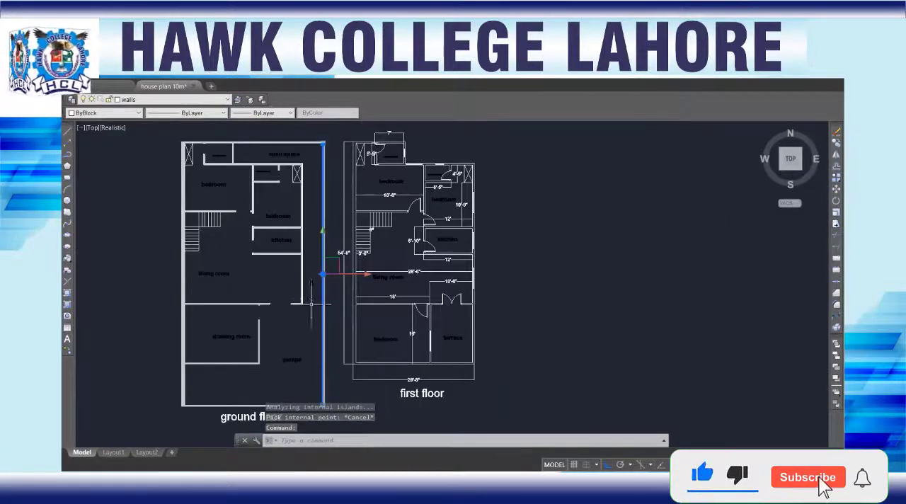
middle_click_drag(309, 341, 317, 283)
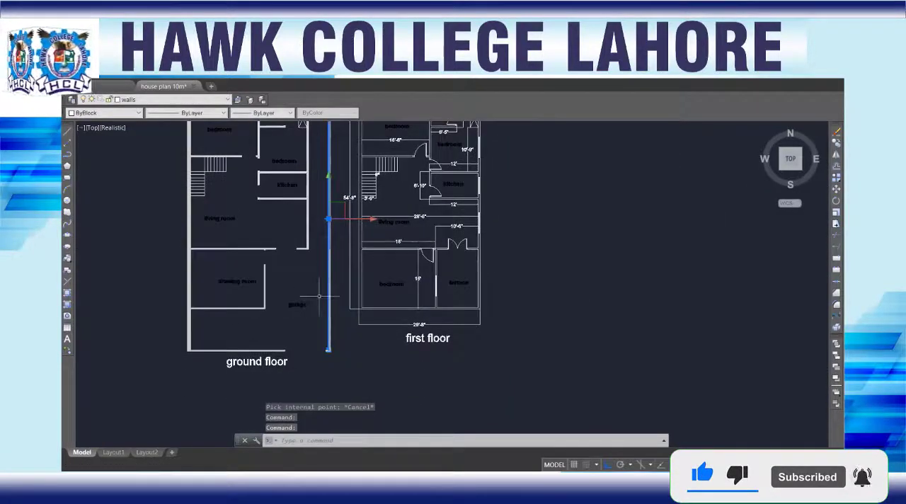
scroll(323, 301, "up", 8)
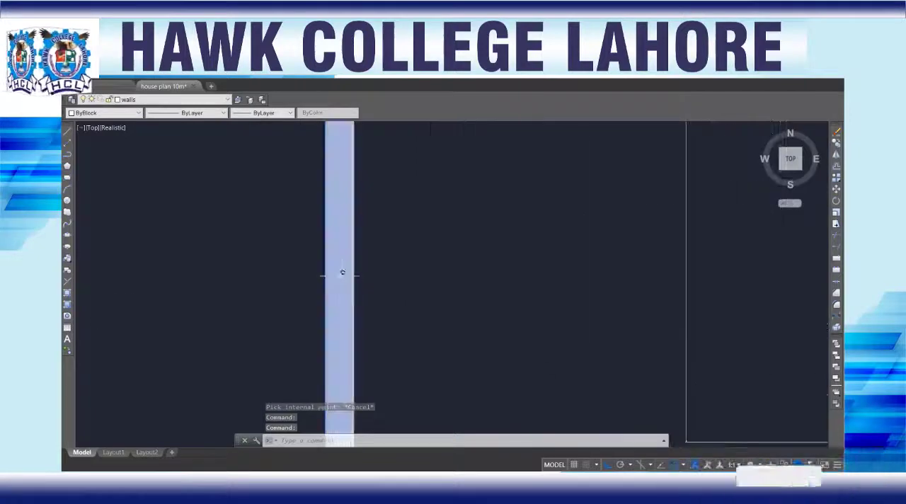
scroll(295, 263, "down", 6)
scroll(333, 297, "up", 3)
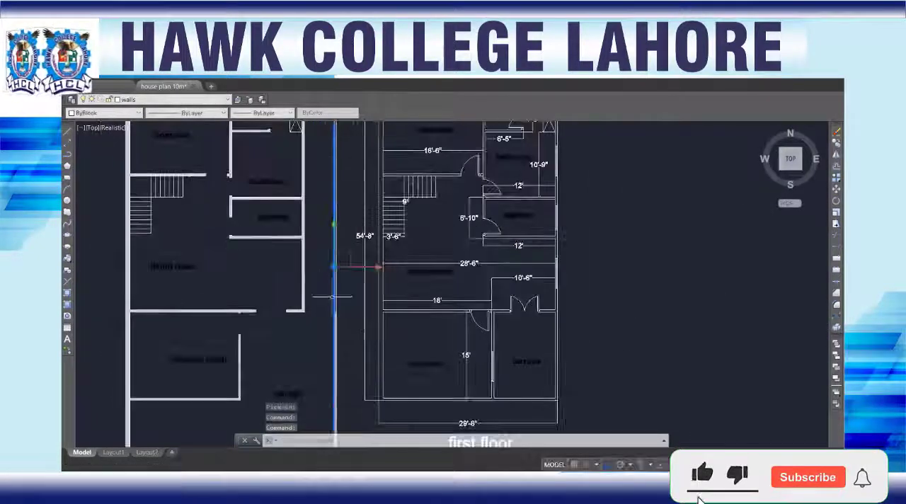
scroll(333, 298, "up", 6)
scroll(331, 212, "down", 5)
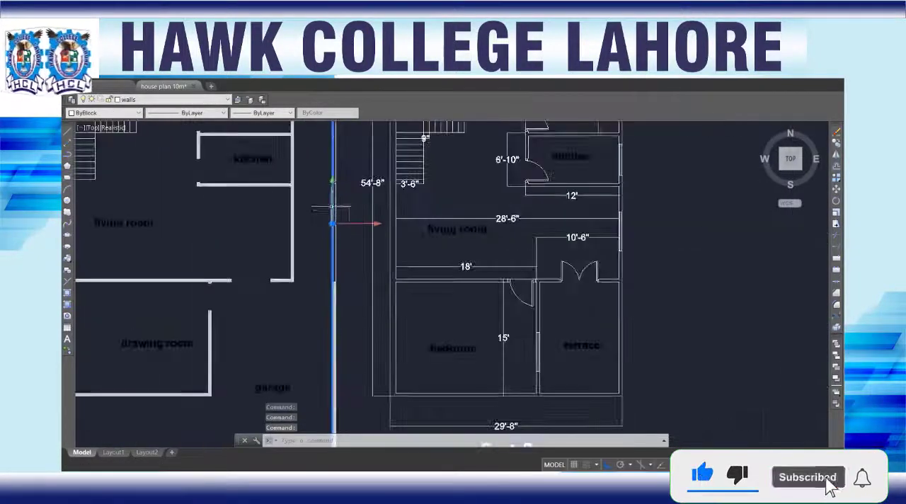
scroll(322, 226, "down", 1)
scroll(314, 213, "up", 6)
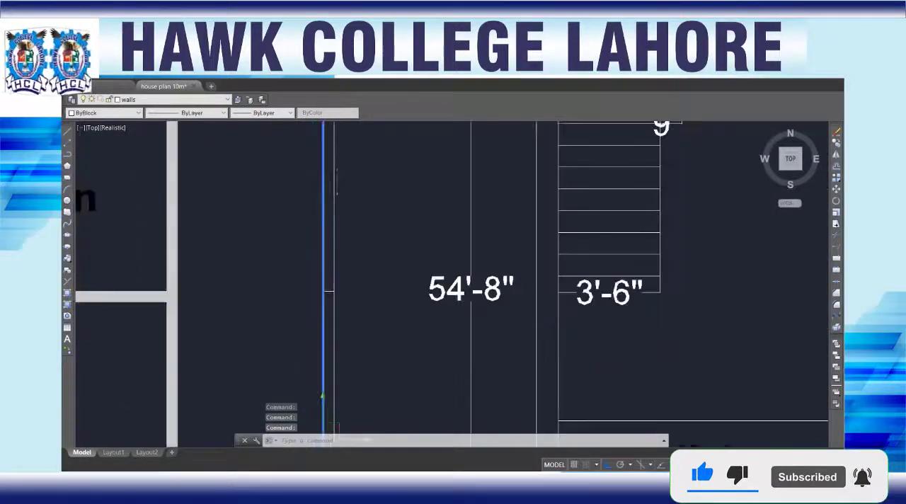
scroll(337, 180, "down", 4)
middle_click_drag(340, 179, 339, 250)
key("Escape")
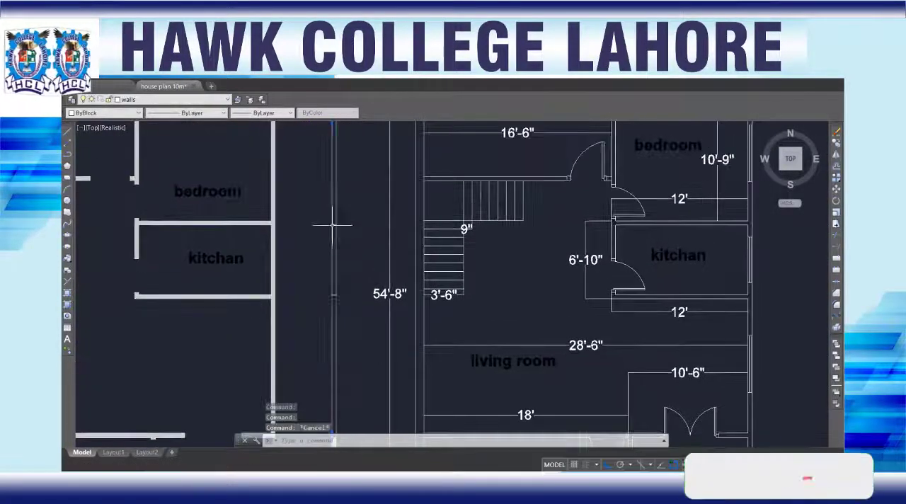
Step: Try to Presspull the boundary wall section between the two dividing lines beside the kitchen
scroll(333, 226, "up", 5)
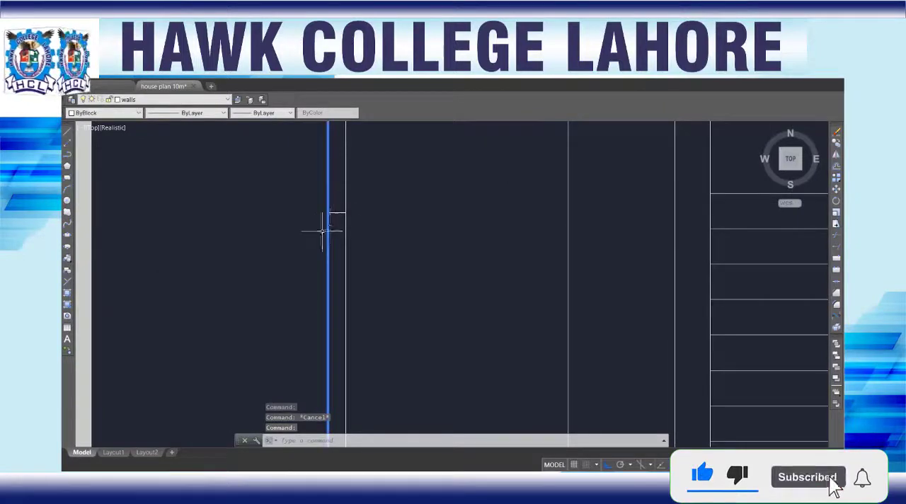
scroll(319, 248, "down", 4)
middle_click_drag(324, 259, 319, 208)
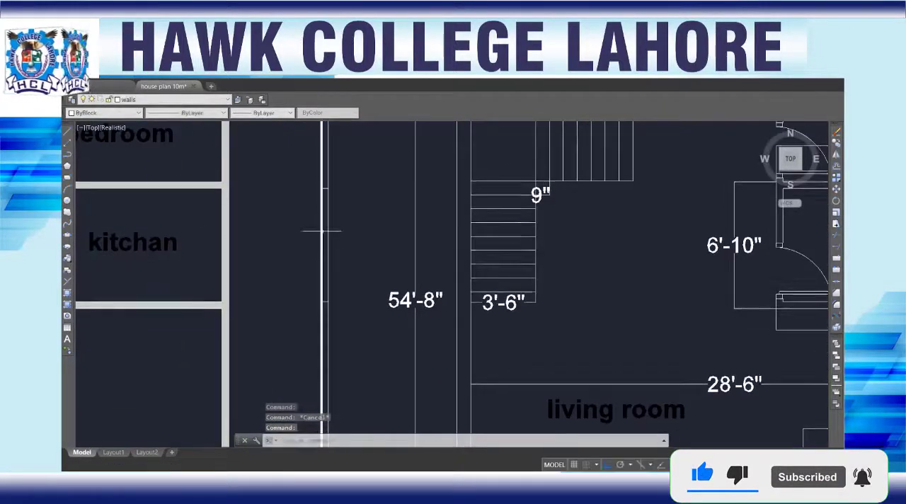
type("p")
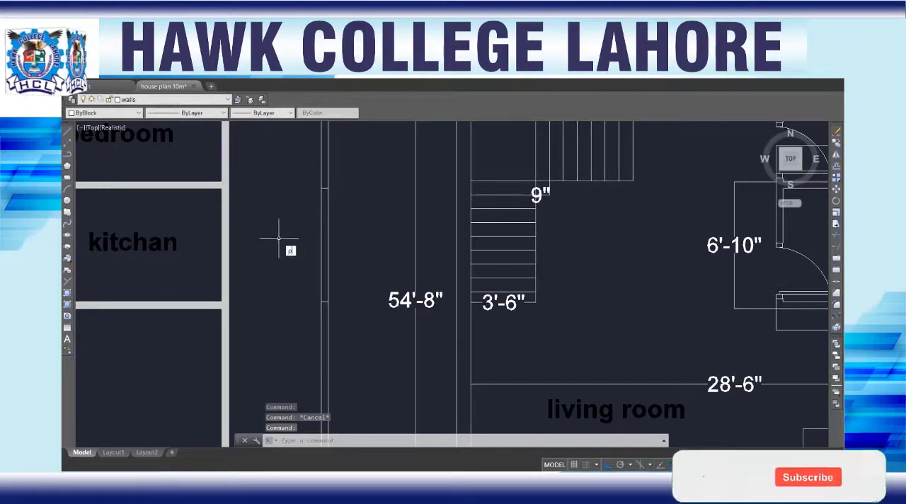
type("res")
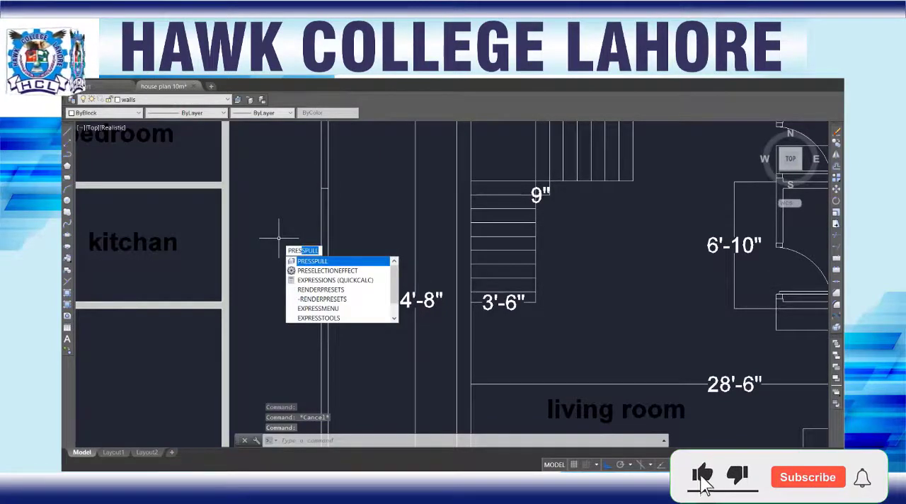
key("Return")
left_click(324, 235)
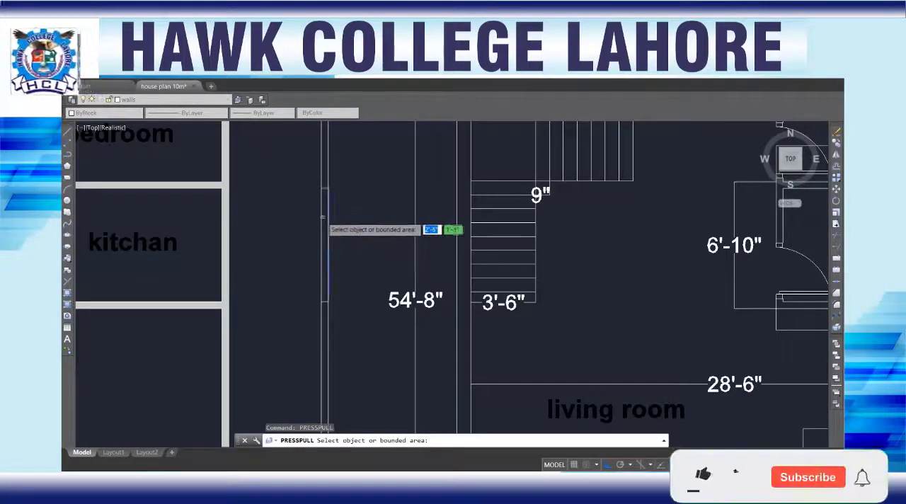
scroll(322, 220, "down", 8)
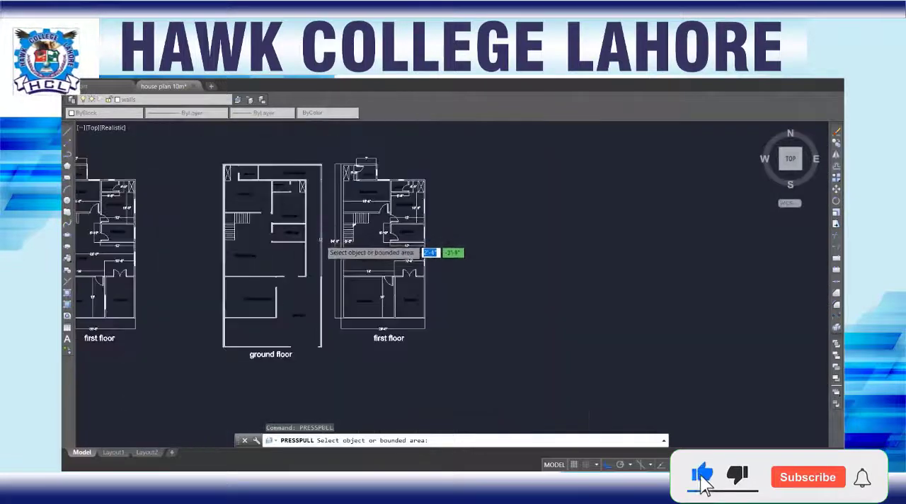
key("Escape")
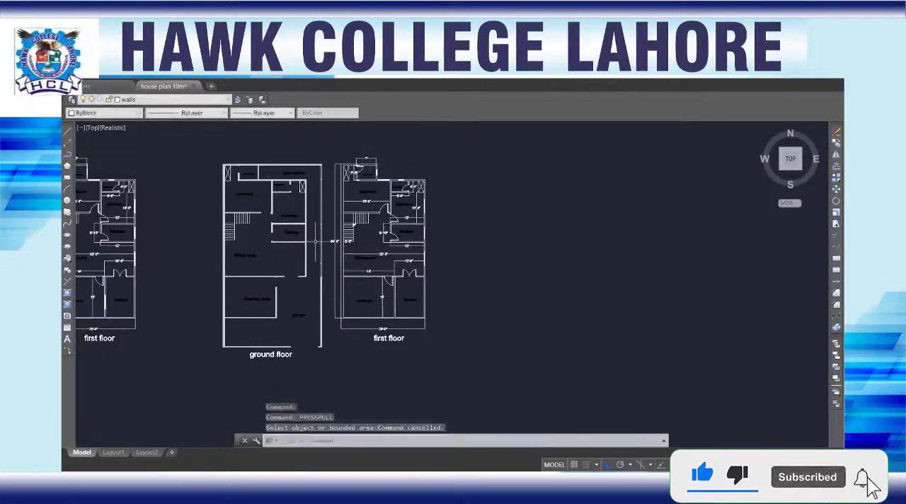
Step: Try to stretch the extruded garage boundary wall section by the midpoint of its end edge toward the living room
scroll(328, 297, "up", 5)
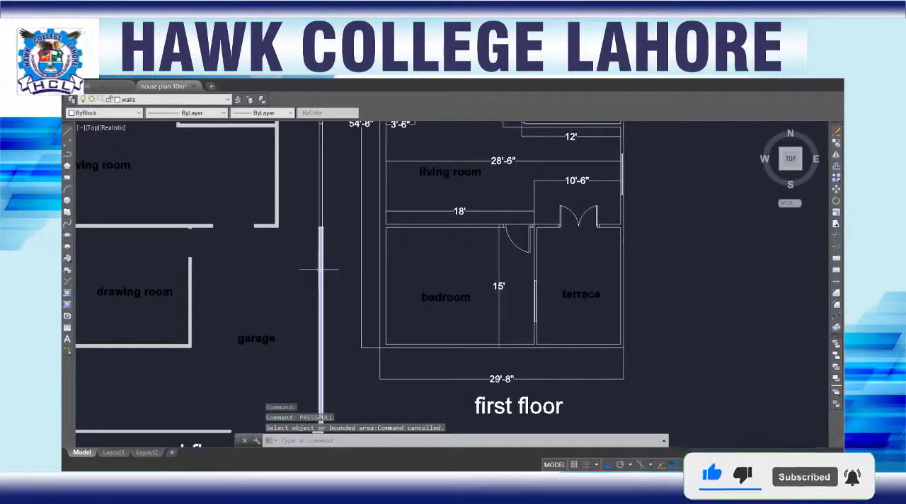
left_click(321, 269)
scroll(324, 218, "up", 4)
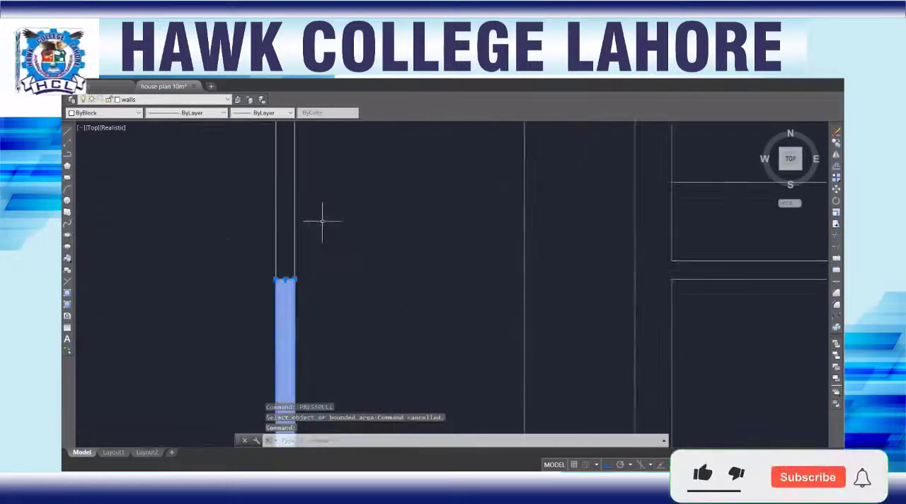
scroll(284, 279, "up", 2)
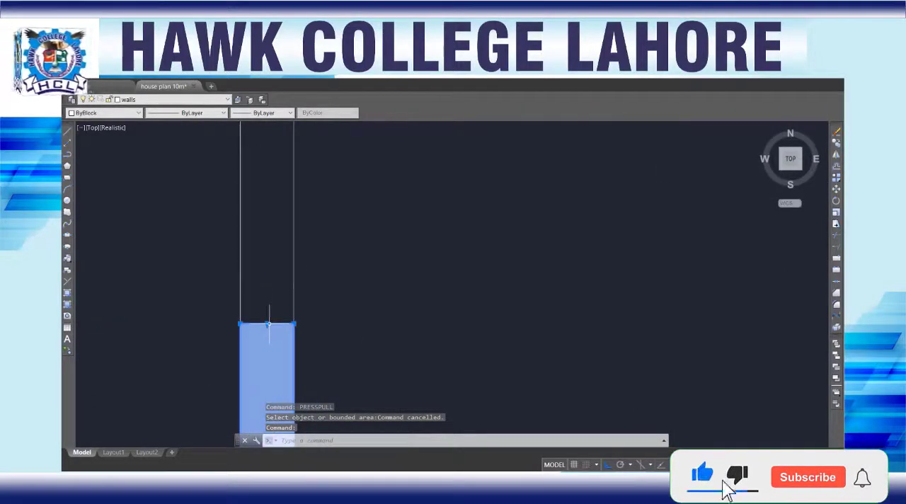
left_click(266, 323)
scroll(269, 255, "down", 8)
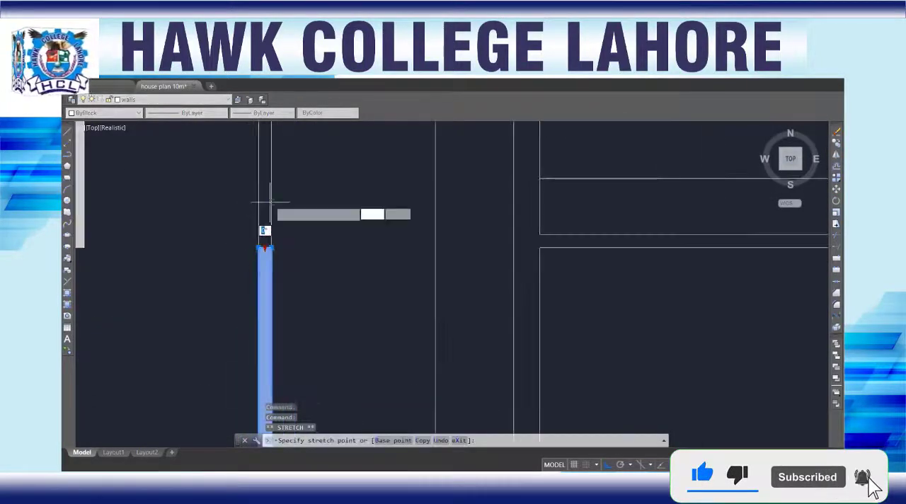
middle_click_drag(268, 173, 275, 303)
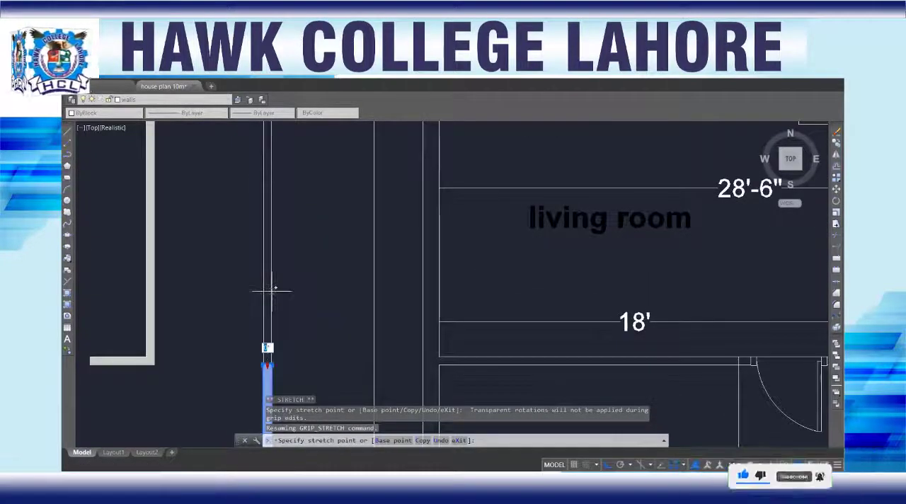
key("Escape")
Step: Try to stretch the end corner of the extruded garage boundary wall section up to the rear corner beside the open space
scroll(262, 363, "down", 2)
middle_click_drag(264, 364, 279, 269)
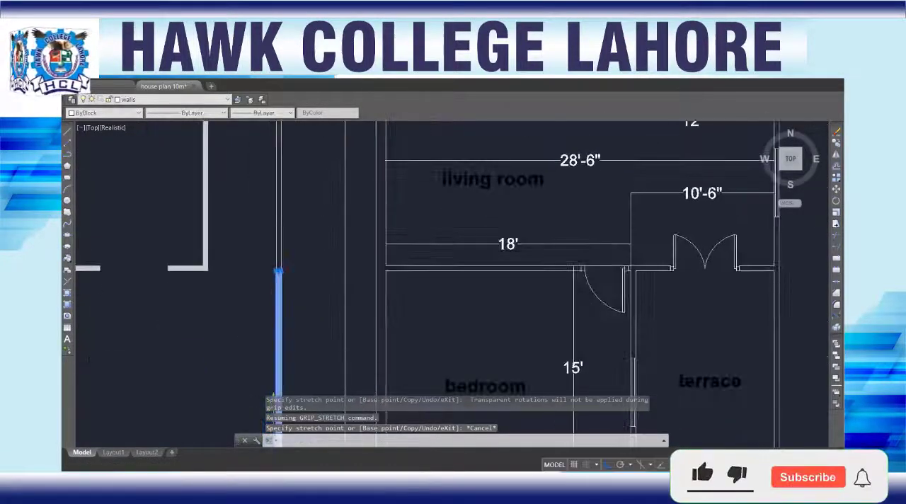
scroll(284, 253, "up", 3)
scroll(285, 267, "up", 5)
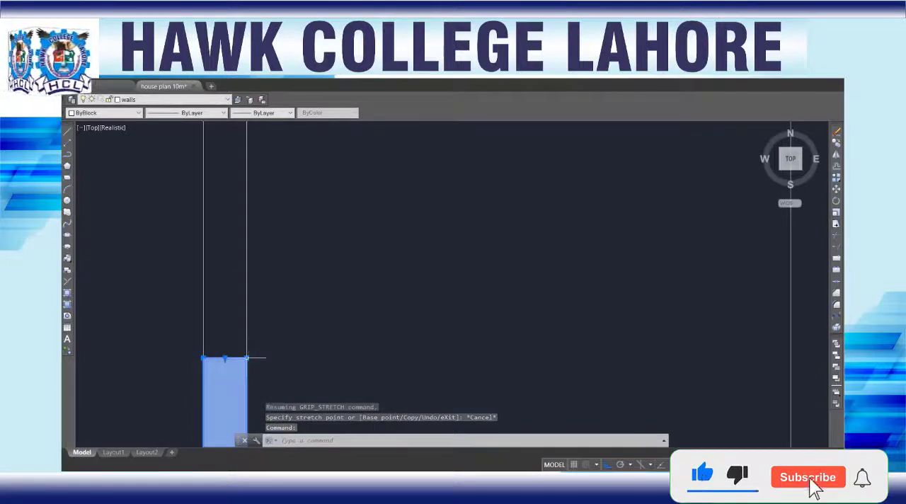
left_click(247, 359)
scroll(250, 238, "down", 5)
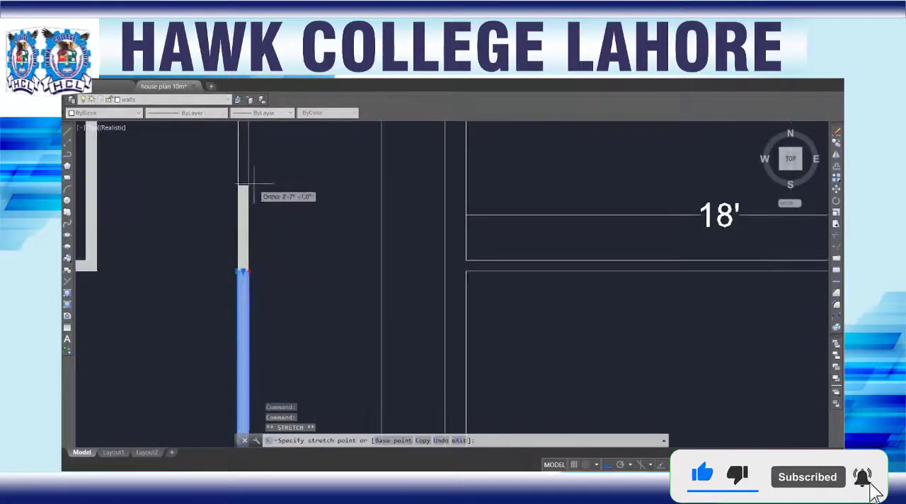
middle_click_drag(252, 183, 272, 400)
scroll(278, 362, "down", 4)
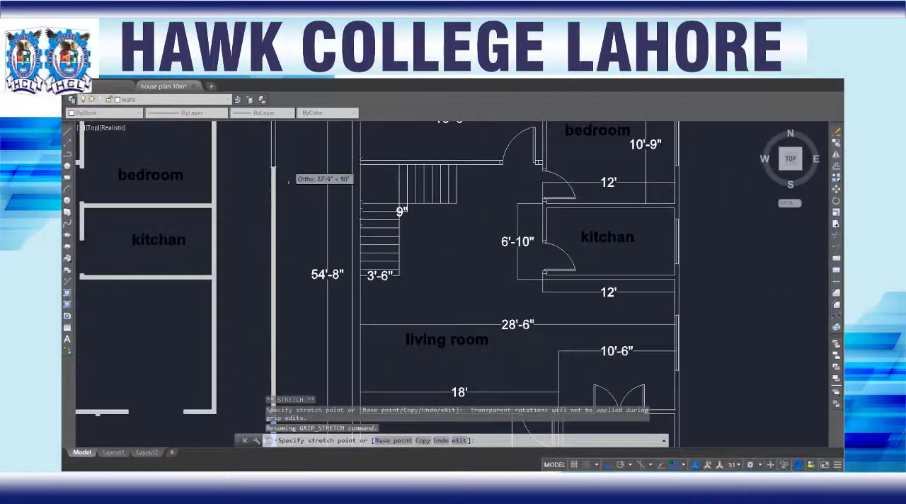
middle_click_drag(274, 167, 273, 321)
middle_click_drag(275, 150, 258, 260)
scroll(257, 237, "up", 5)
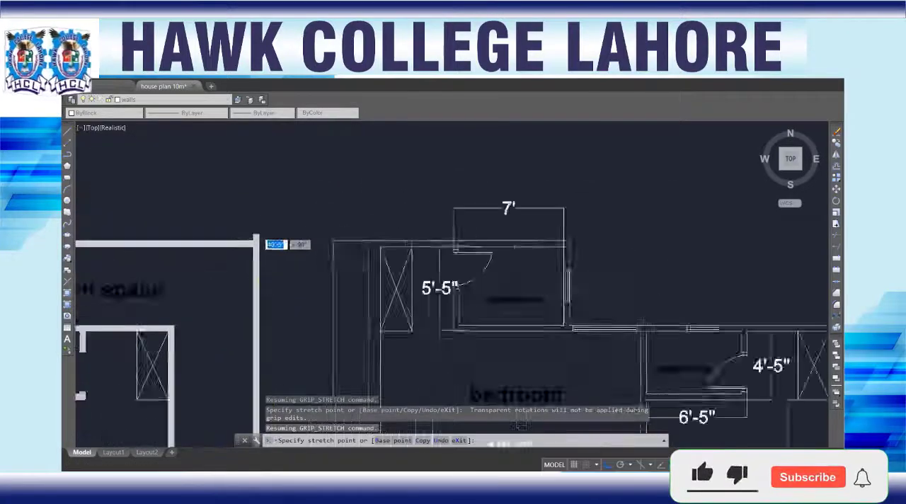
scroll(244, 276, "up", 2)
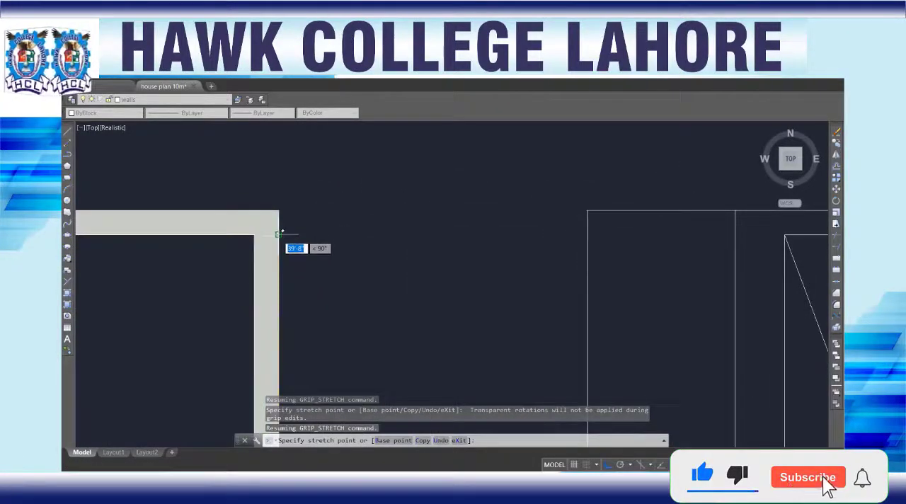
scroll(252, 302, "down", 4)
key("Escape")
Step: Examine the stretched boundary wall from the rear corner down to the kitchen and living room, selecting its solid
scroll(218, 330, "down", 2)
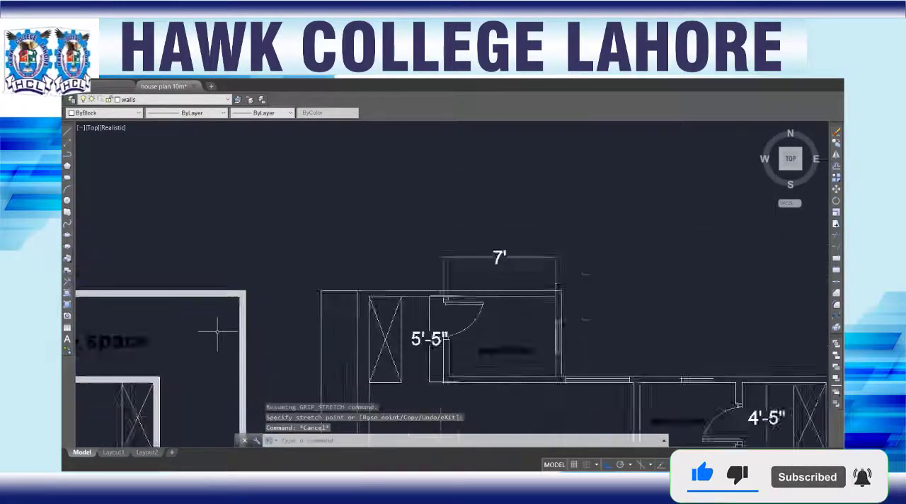
scroll(220, 346, "down", 7)
middle_click_drag(223, 366, 259, 233)
scroll(266, 284, "up", 3)
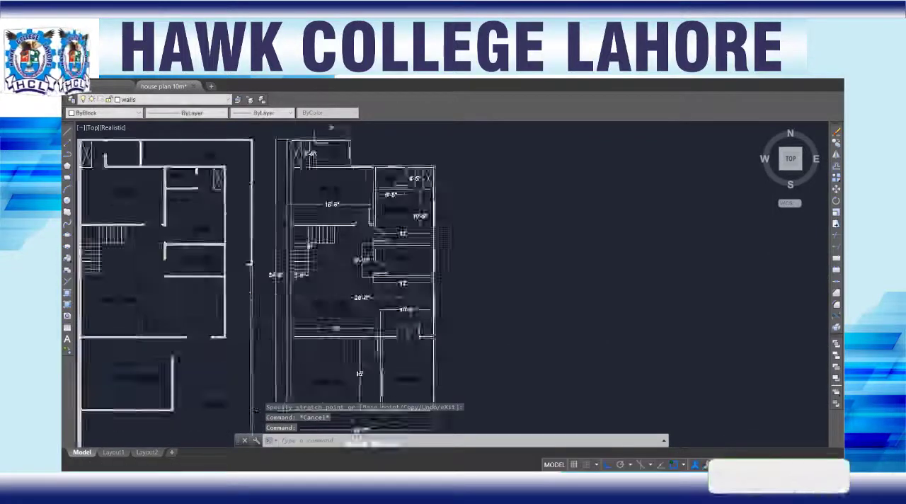
scroll(266, 286, "up", 3)
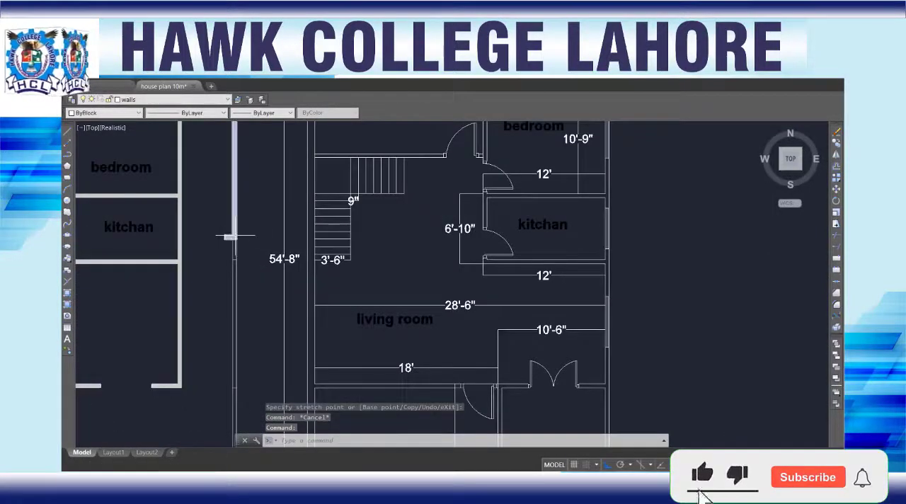
left_click(235, 236)
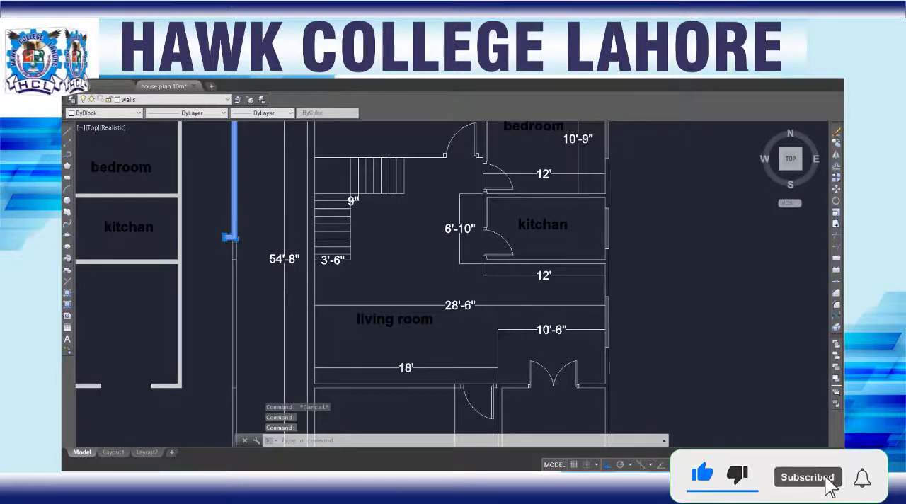
scroll(223, 242, "down", 5)
scroll(216, 382, "up", 6)
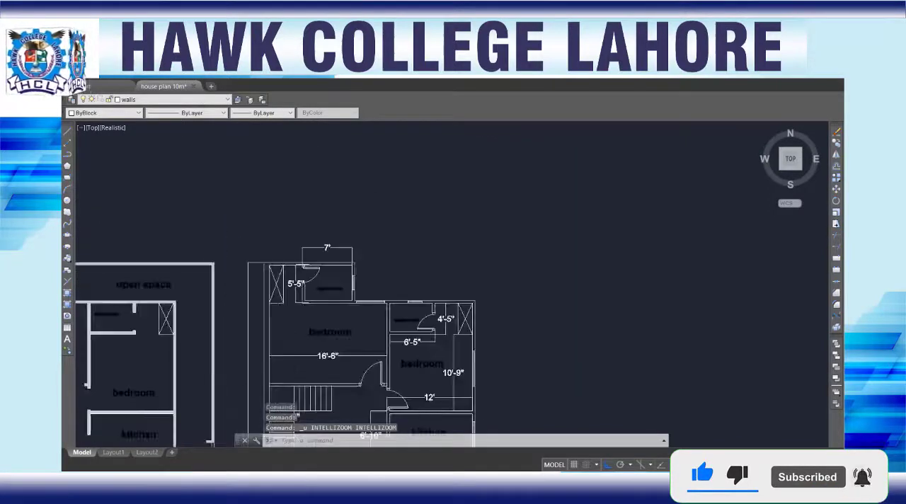
Step: Undo the corner stretch of the extruded boundary wall section
key("ctrl+z")
key("ctrl+z")
key("ctrl+z")
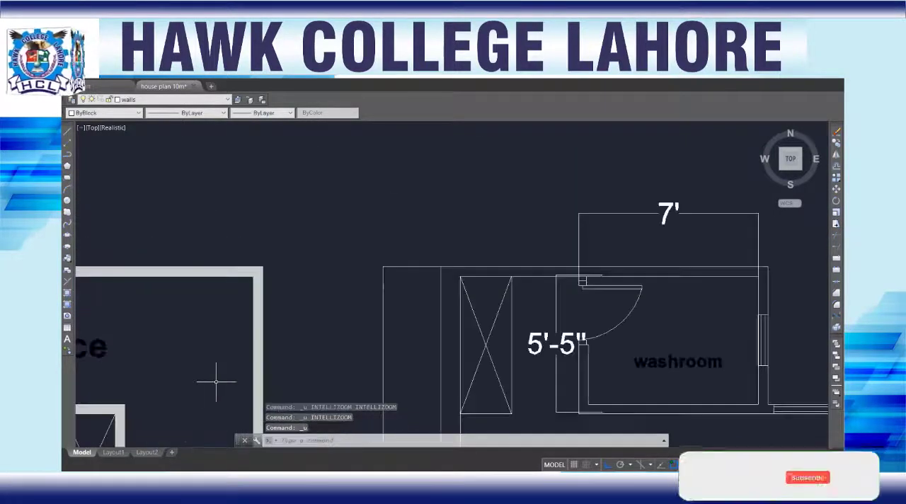
key("ctrl+z")
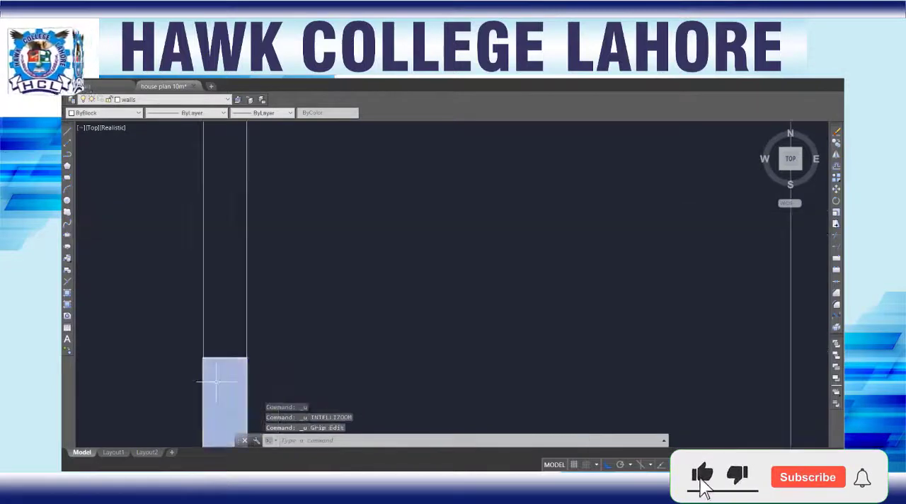
Step: Switch the model from the Top view to the Back view and clear the selection
scroll(218, 373, "down", 2)
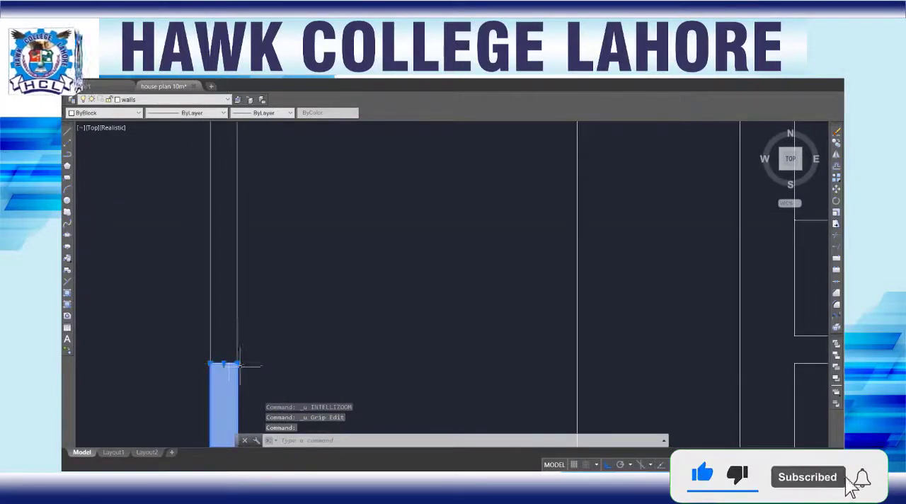
scroll(227, 341, "down", 2)
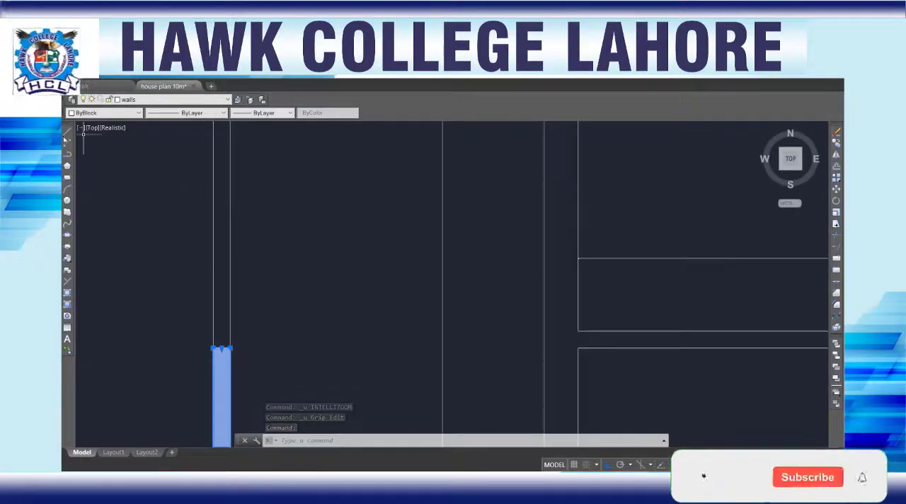
left_click(91, 128)
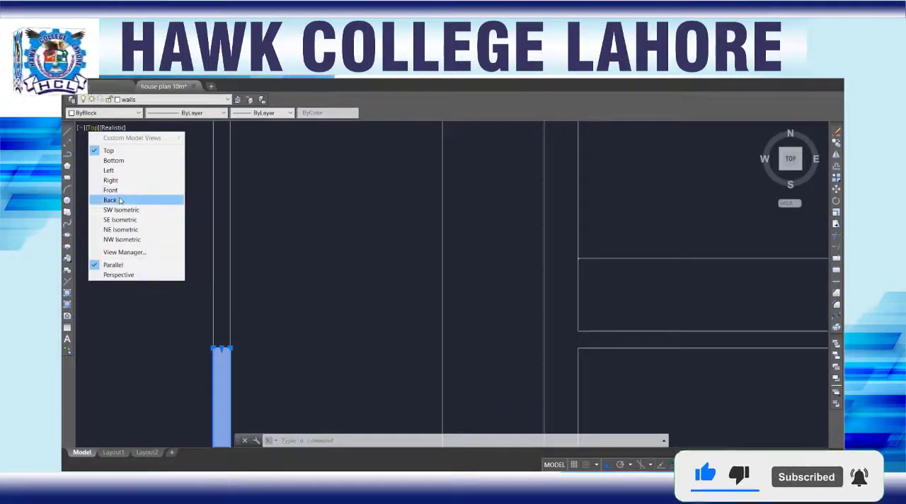
left_click(792, 149)
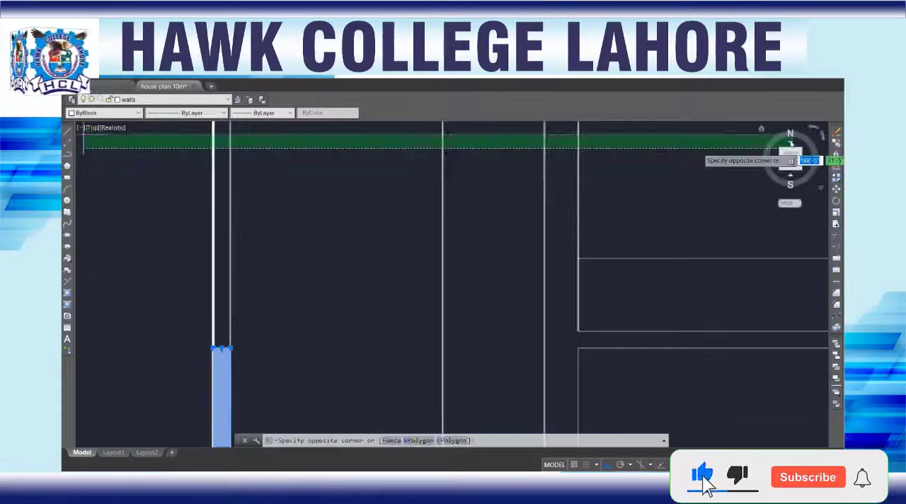
key("Escape")
left_click(791, 144)
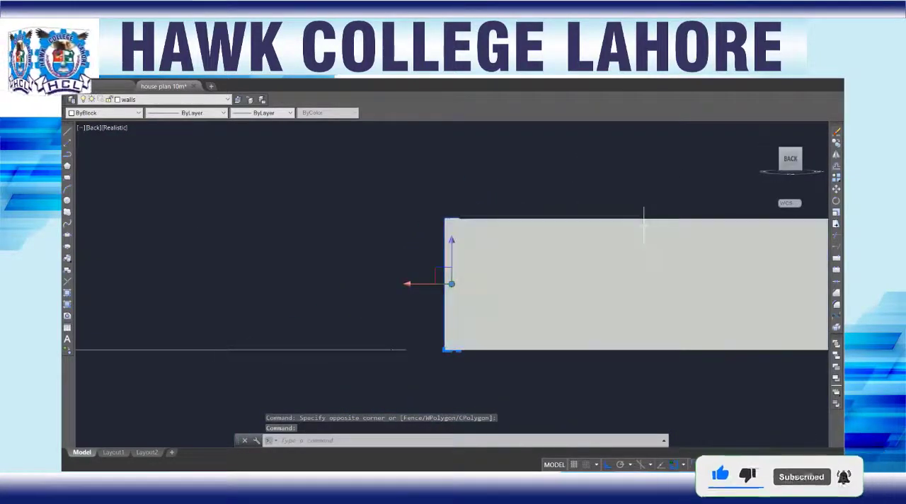
key("Escape")
Step: Orbit the Back view to a raised angle and examine the boundary wall's unextruded gap beyond the garage section
scroll(413, 304, "down", 4)
scroll(435, 299, "down", 3)
scroll(436, 299, "up", 8)
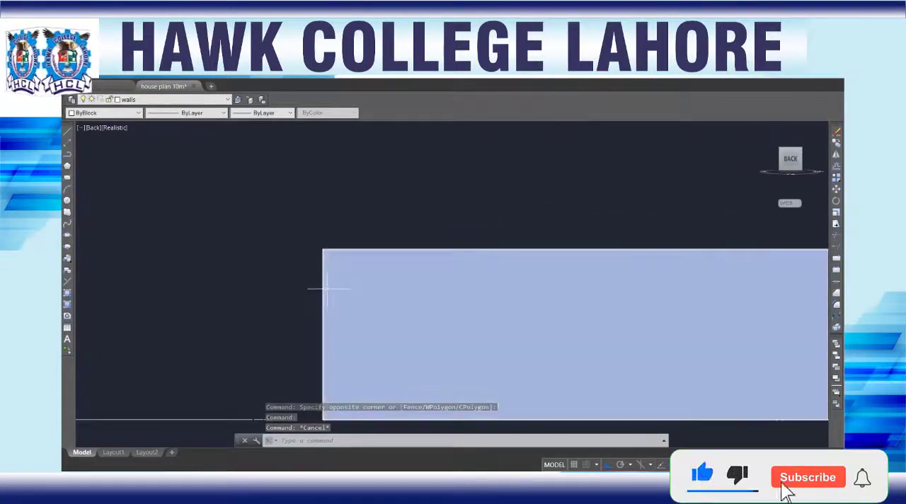
scroll(327, 281, "down", 5)
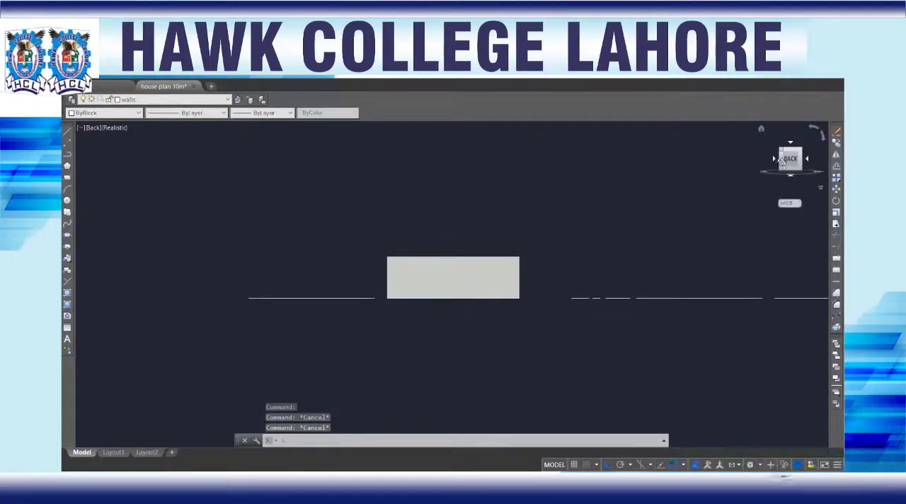
left_click_drag(784, 151, 776, 193)
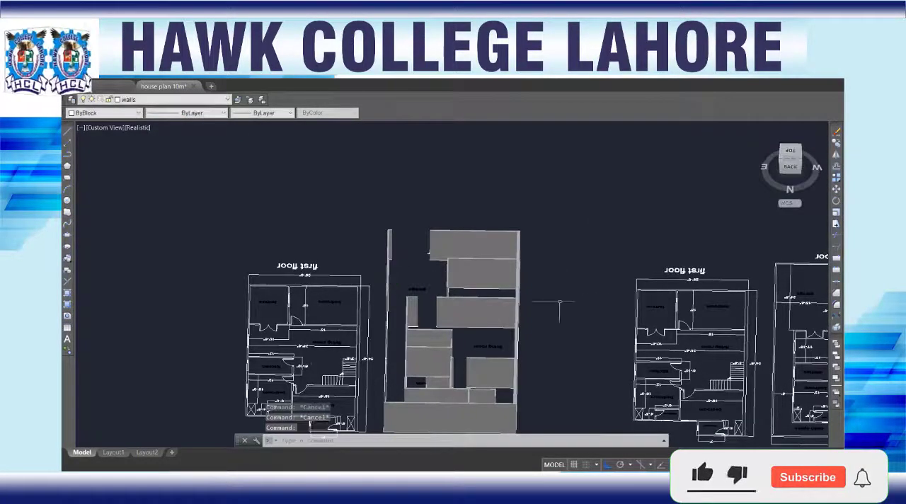
scroll(405, 288, "up", 6)
scroll(591, 298, "up", 3)
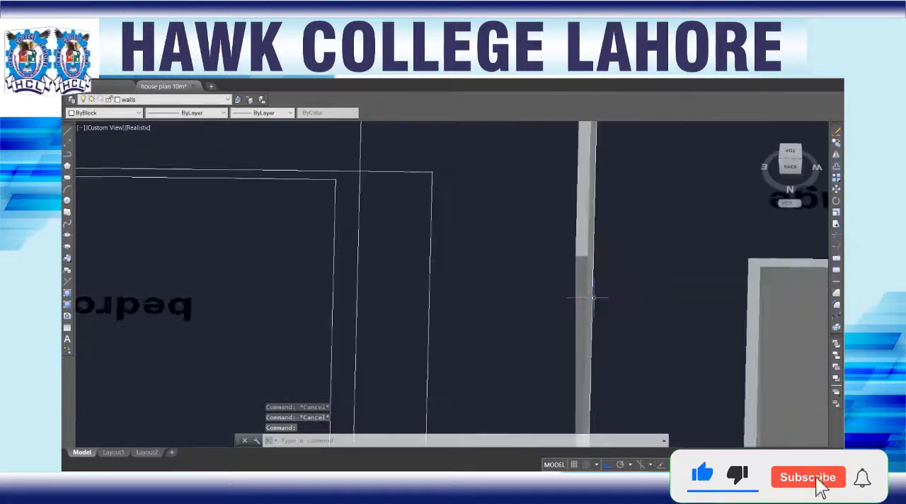
middle_click_drag(577, 307, 569, 182)
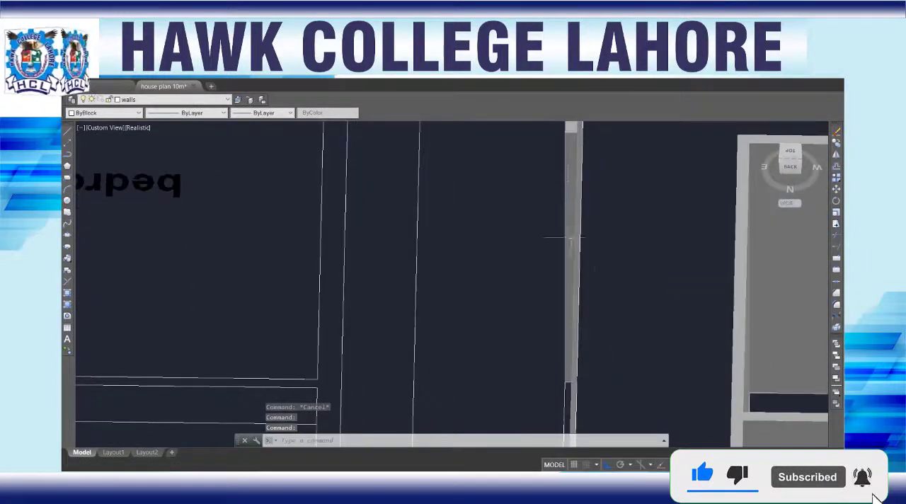
Step: Delete the thin solid running along the boundary wall's gap beside the garage
scroll(589, 298, "down", 4)
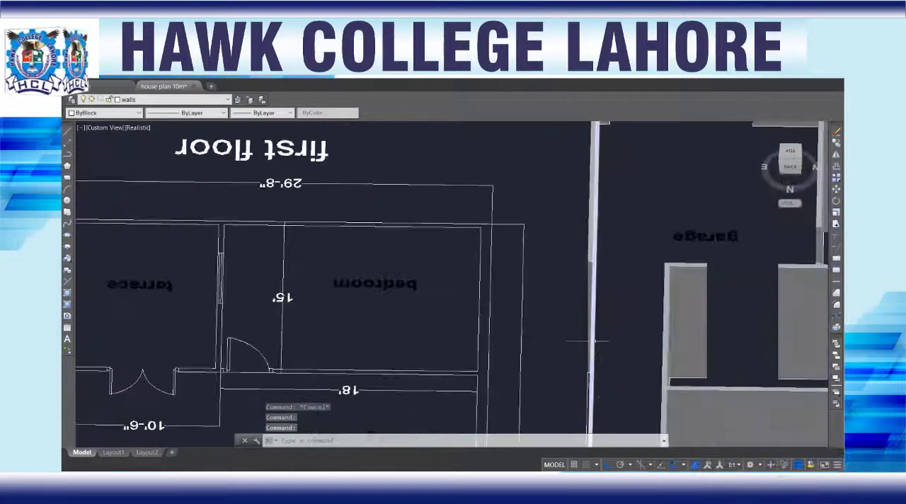
scroll(588, 399, "up", 2)
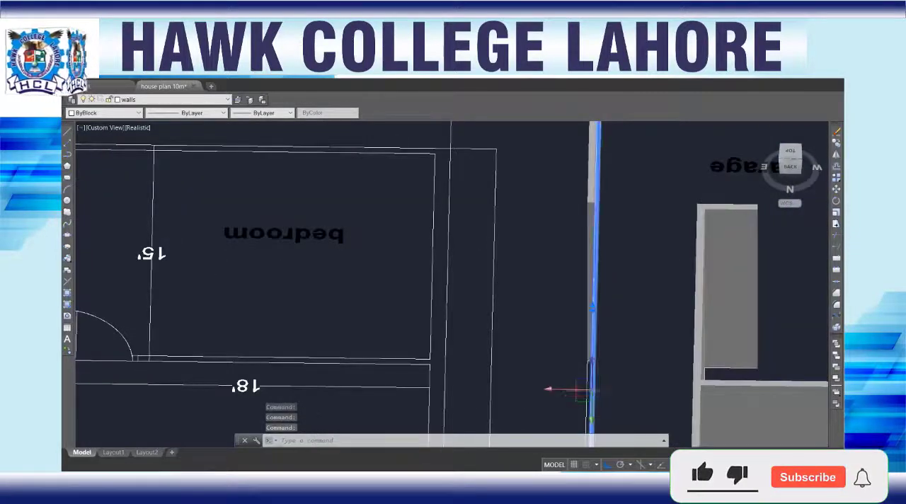
key("Delete")
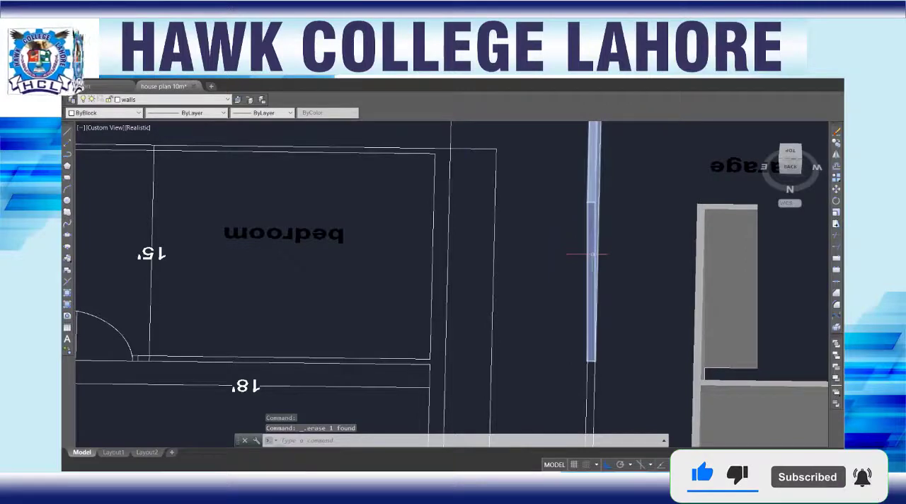
Step: Presspull the end face of the extruded boundary wall beside the garage along the remaining gap past the kitchen and living room
scroll(586, 256, "up", 6)
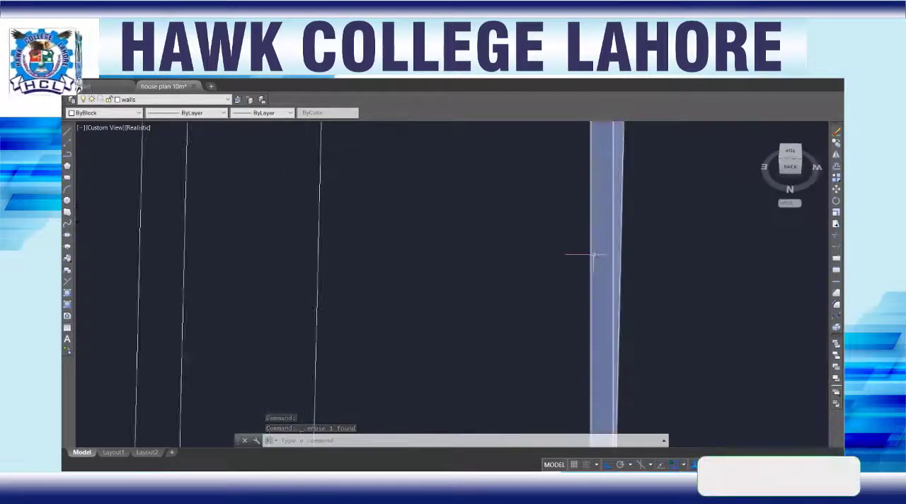
scroll(587, 255, "down", 5)
type("p")
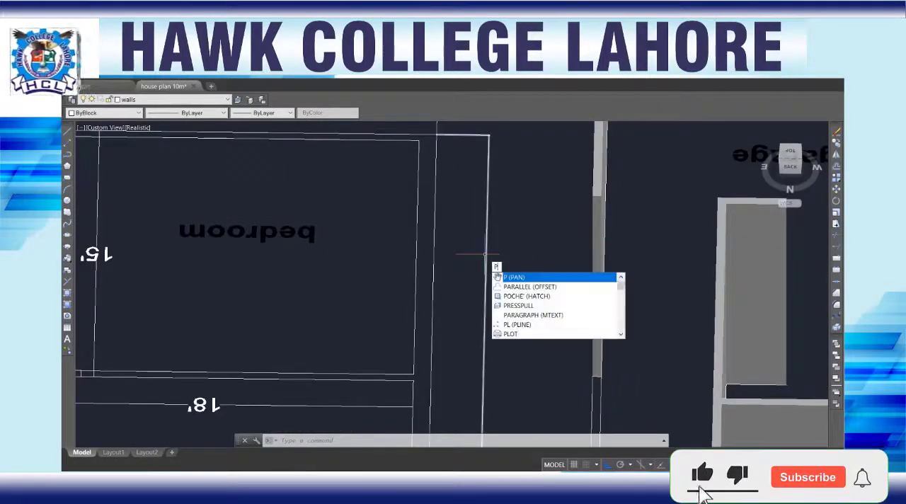
type("res")
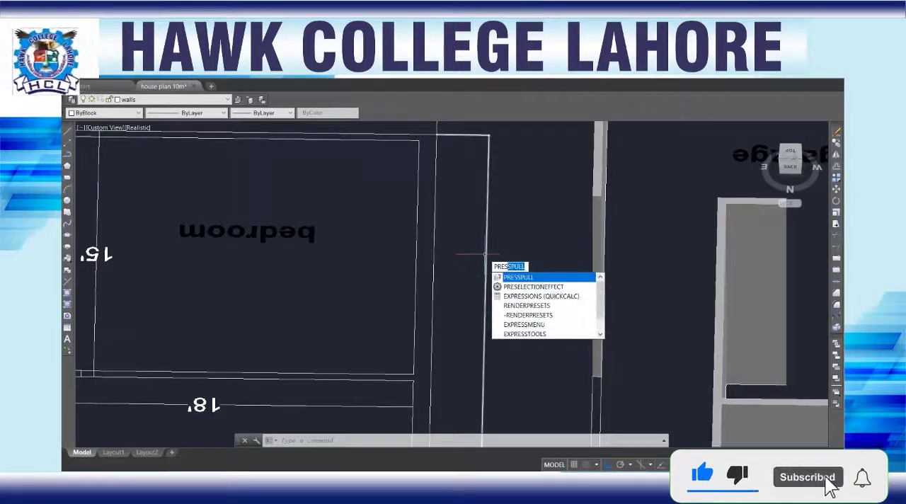
key("Return")
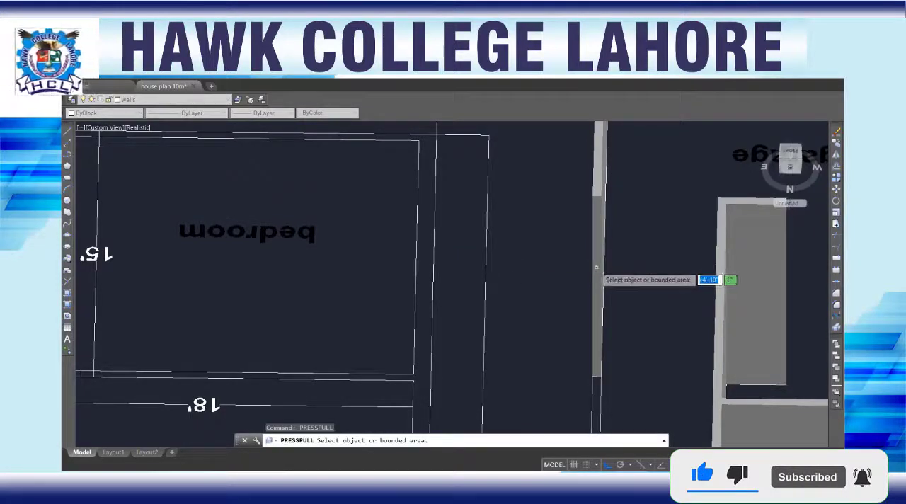
left_click(571, 310)
scroll(569, 310, "down", 2)
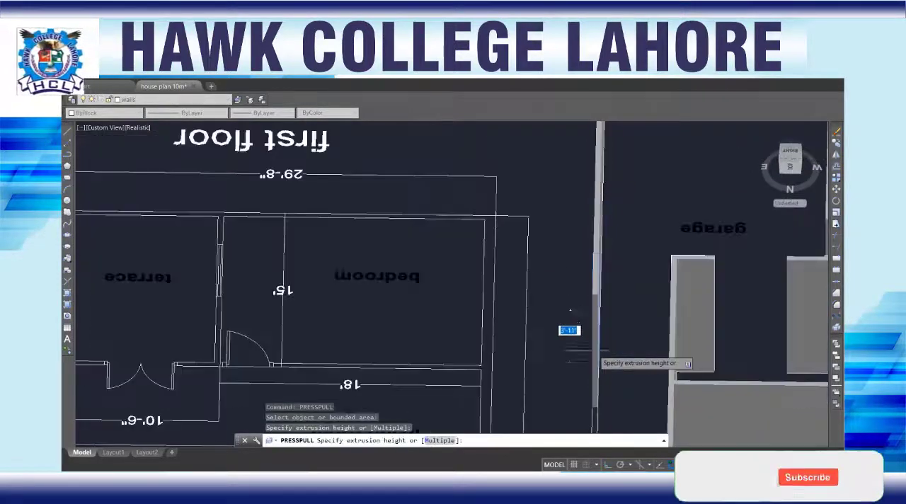
scroll(588, 350, "down", 2)
middle_click_drag(588, 351, 600, 200)
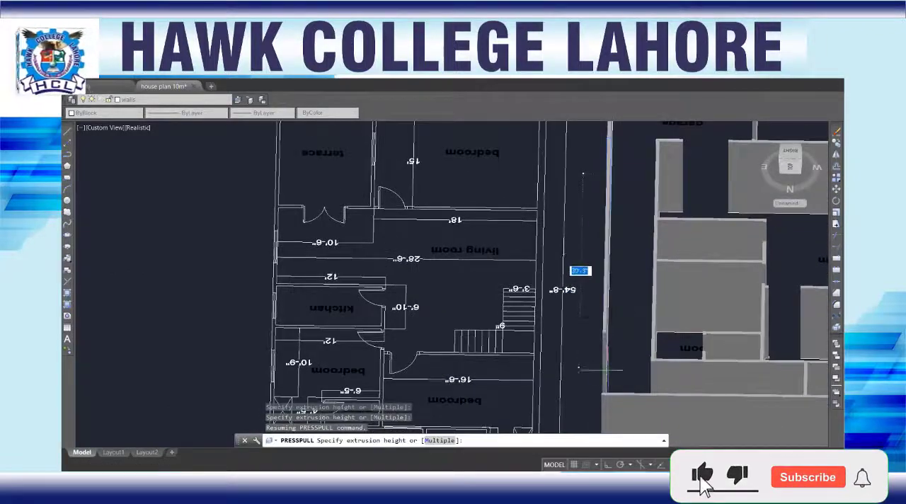
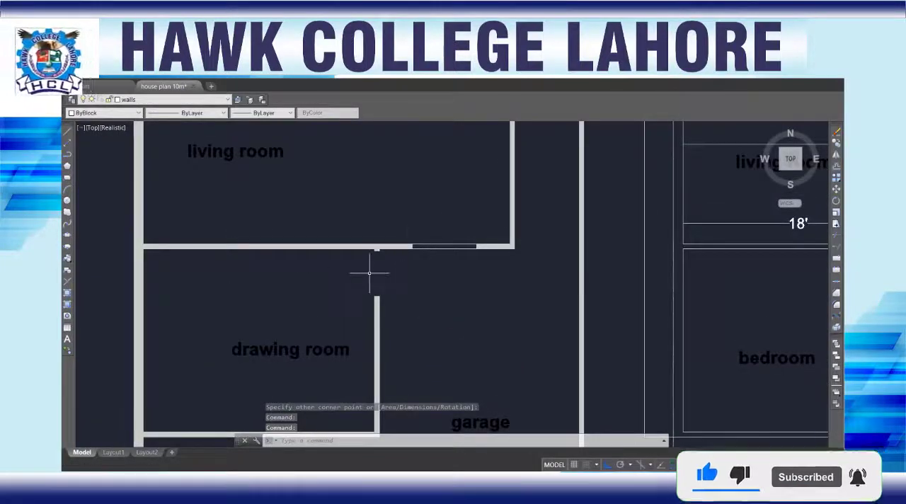
Step: Draw a 5" by 3'-6" rectangle across the door opening between the drawing room and the garage
scroll(358, 265, "up", 3)
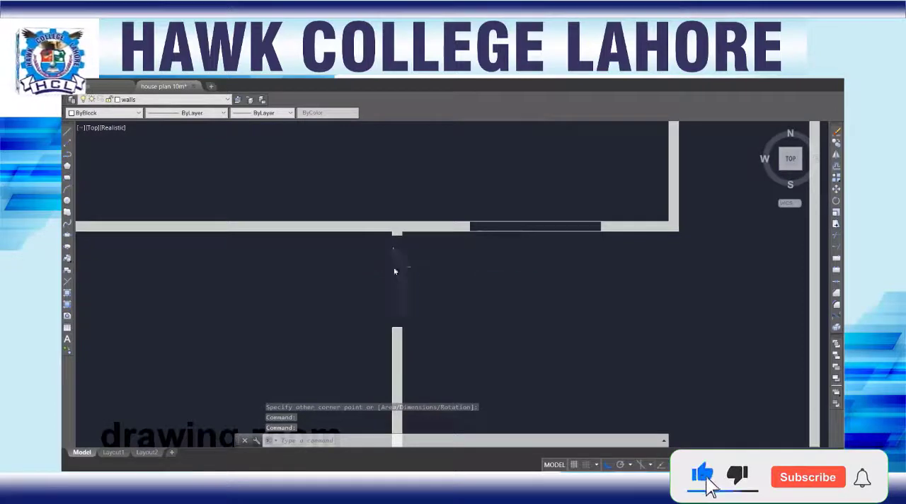
key("Return")
scroll(394, 238, "up", 4)
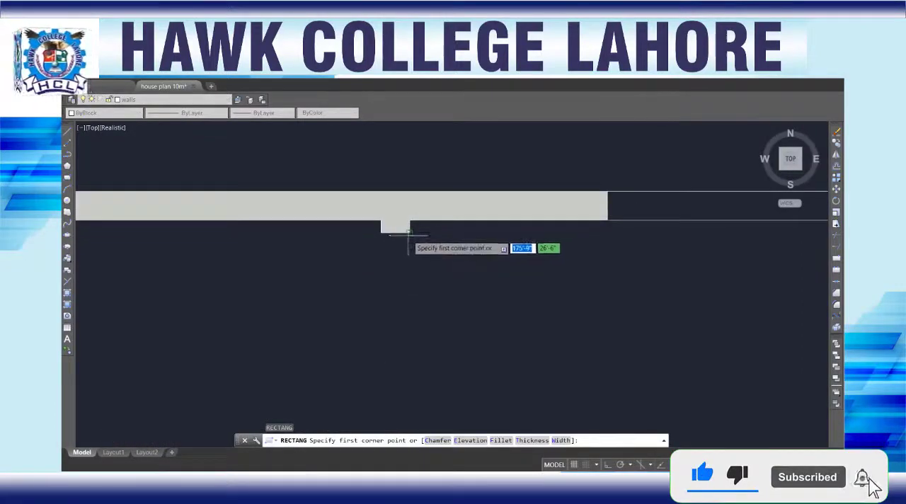
left_click(408, 231)
scroll(395, 307, "down", 4)
scroll(397, 312, "up", 5)
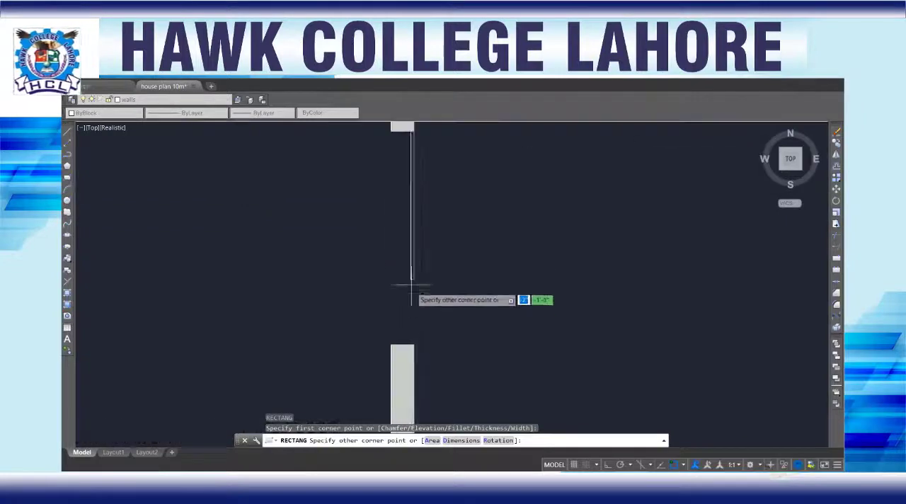
left_click(393, 347)
Step: Draw a 5" by 3' rectangle across the kitchen's door opening, between the two wall ends
scroll(382, 315, "down", 5)
mouse_move(425, 220)
middle_mouse_down()
mouse_move(467, 310)
mouse_move(426, 222)
mouse_move(432, 298)
middle_mouse_up()
scroll(447, 275, "down", 2)
scroll(426, 260, "up", 6)
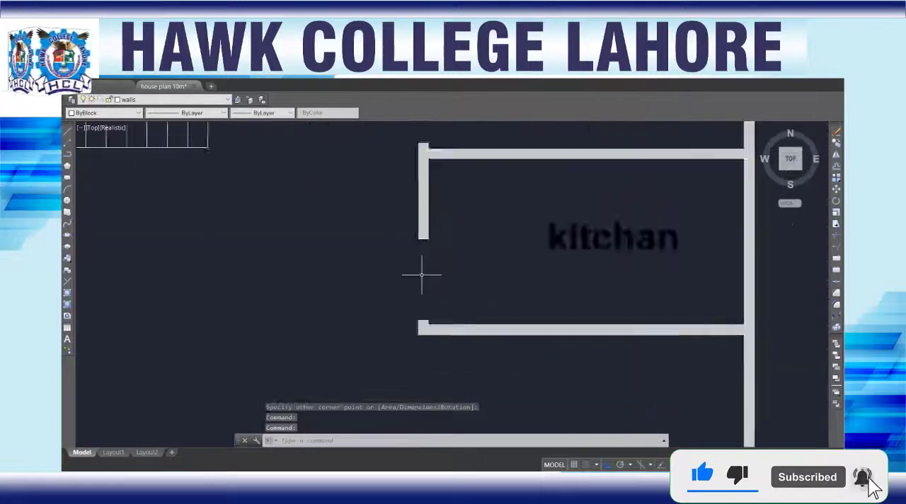
type("rec")
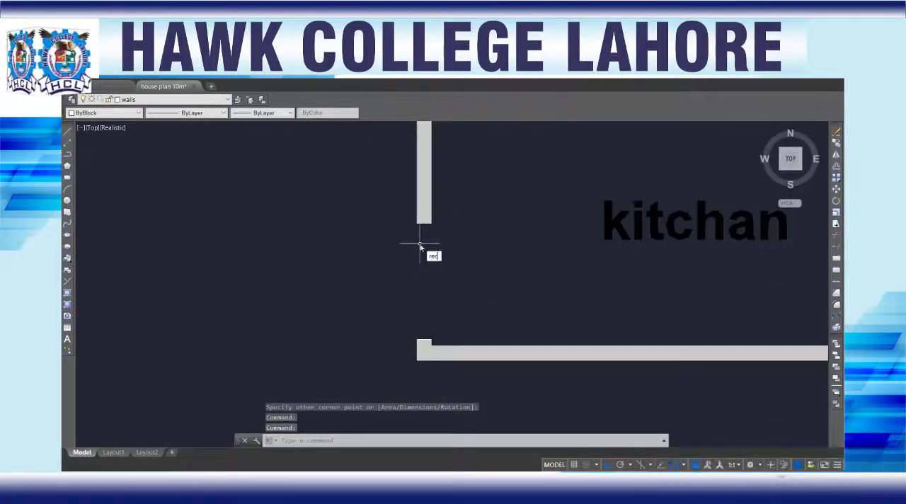
key("Return")
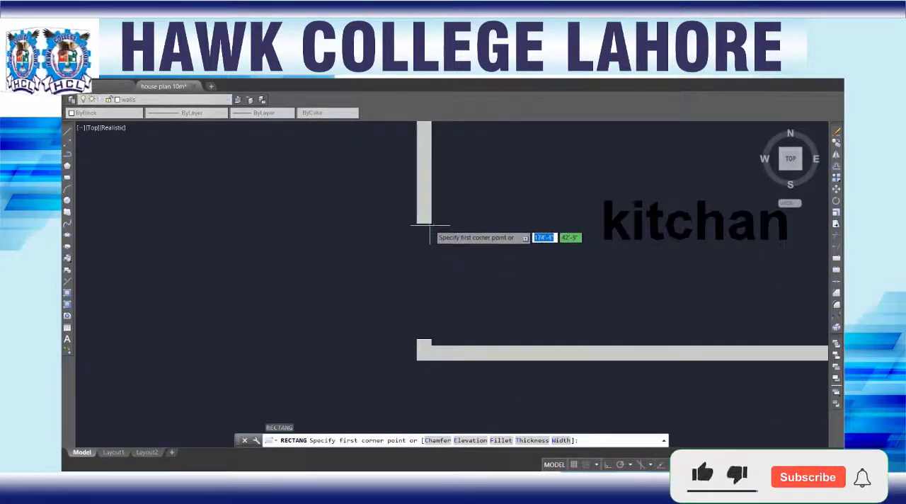
left_click(430, 224)
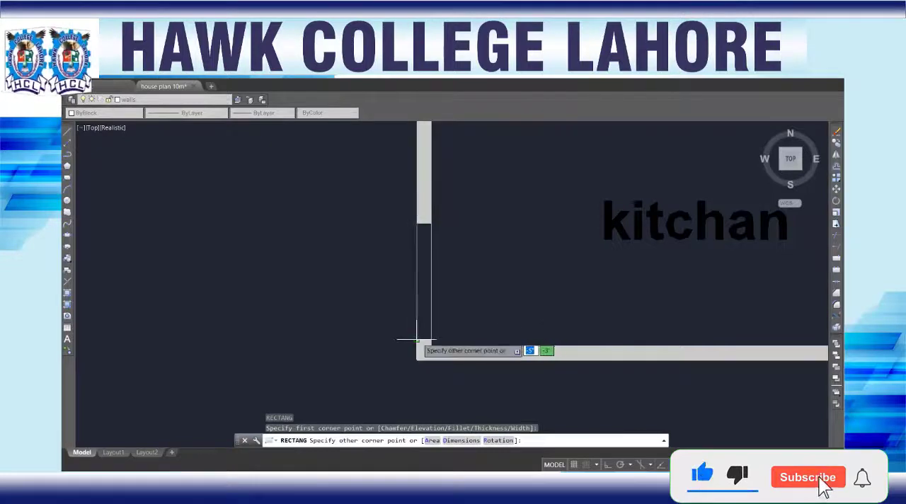
left_click(417, 340)
Step: Draw a rectangle about 3' long across the door opening of the bedroom above the kitchen
scroll(337, 283, "down", 4)
scroll(356, 277, "up", 5)
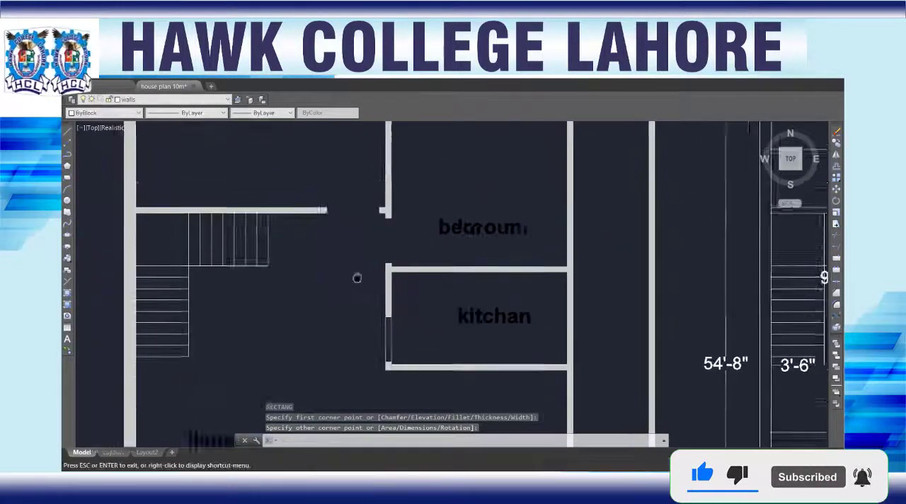
type("REC")
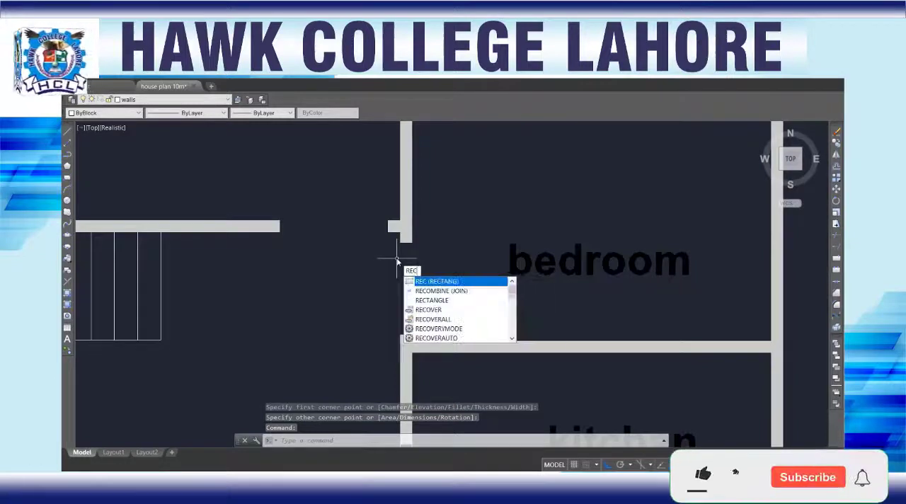
key("Return")
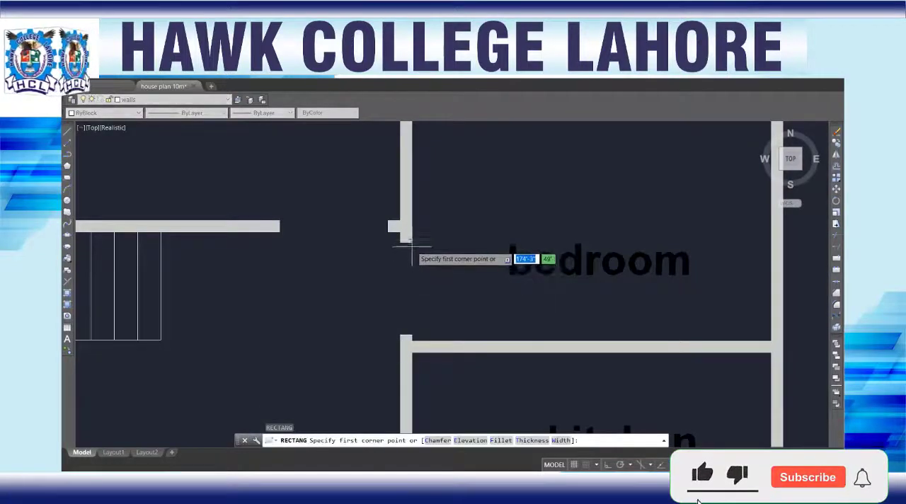
left_click(411, 242)
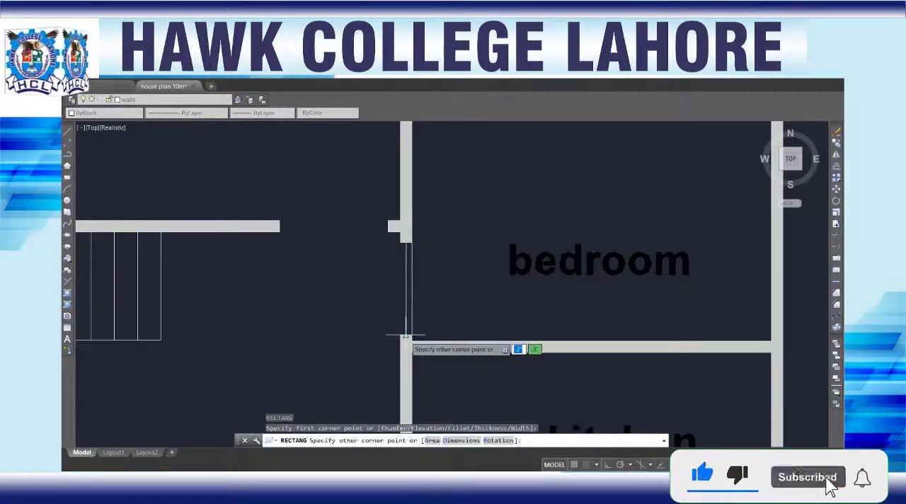
Step: Draw a rectangle across the door opening of the bedroom beside the stairs, spanning the gap between the wall ends
scroll(337, 303, "down", 2)
middle_click_drag(336, 267, 387, 361)
type("rec")
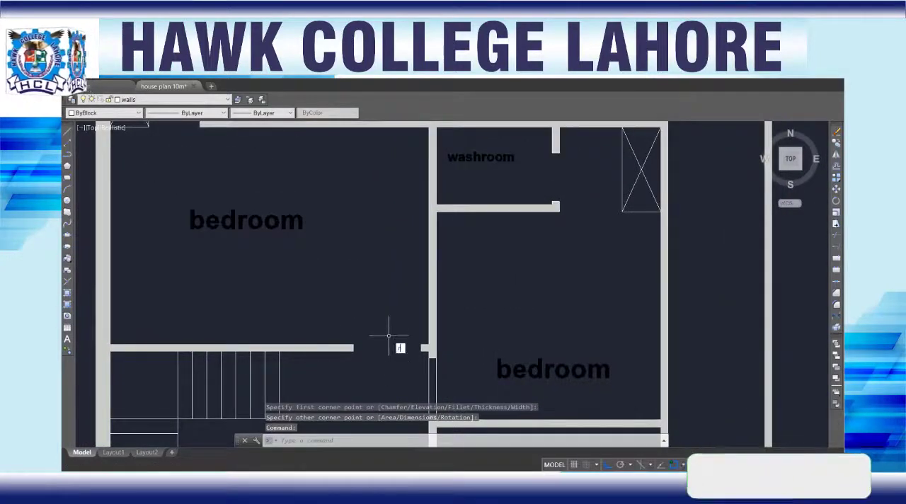
key("Return")
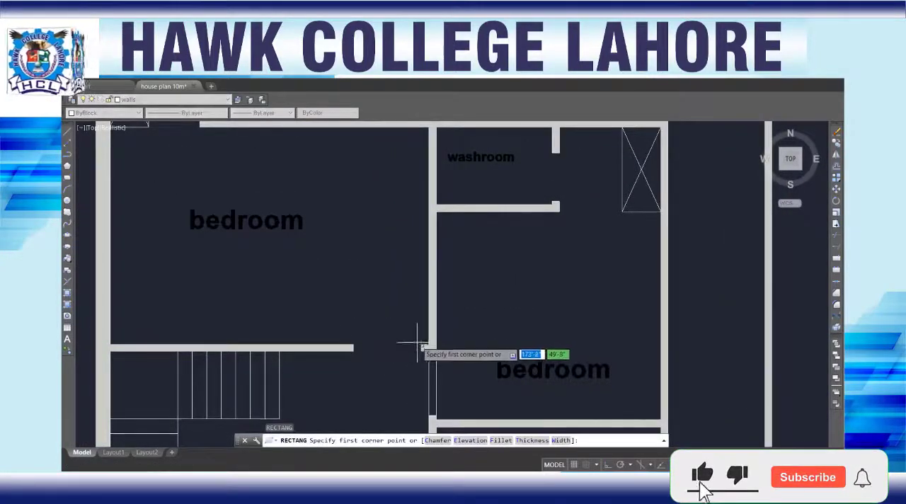
left_click(423, 347)
left_click(353, 351)
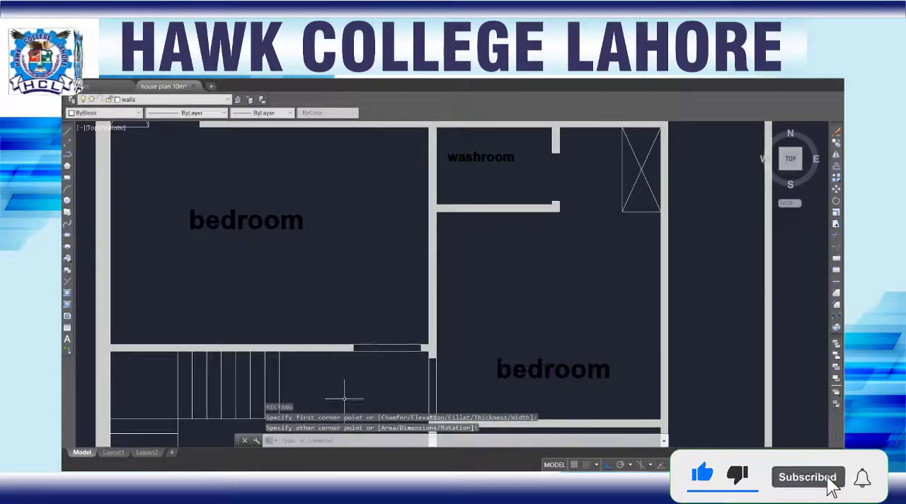
Step: Draw a 5" by 2'-9" rectangle across the door opening of the washroom next to the open space
middle_click_drag(320, 225, 233, 347)
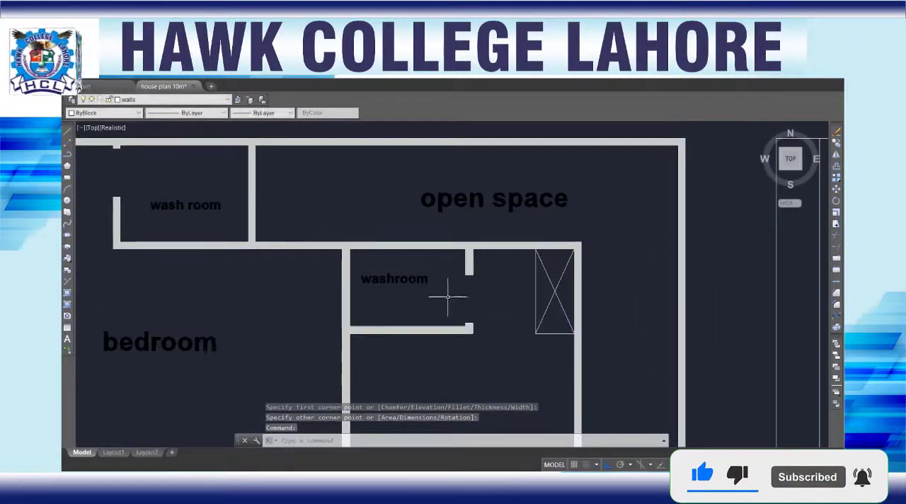
type("rec")
key("Return")
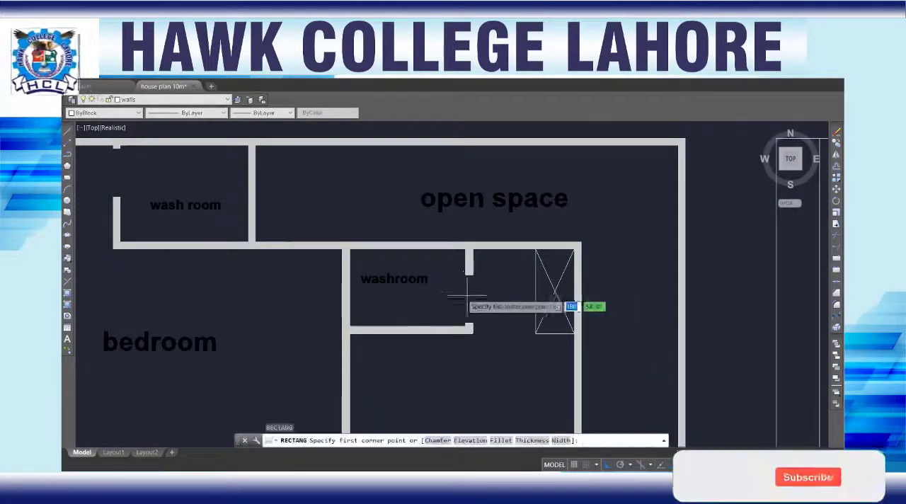
left_click(472, 275)
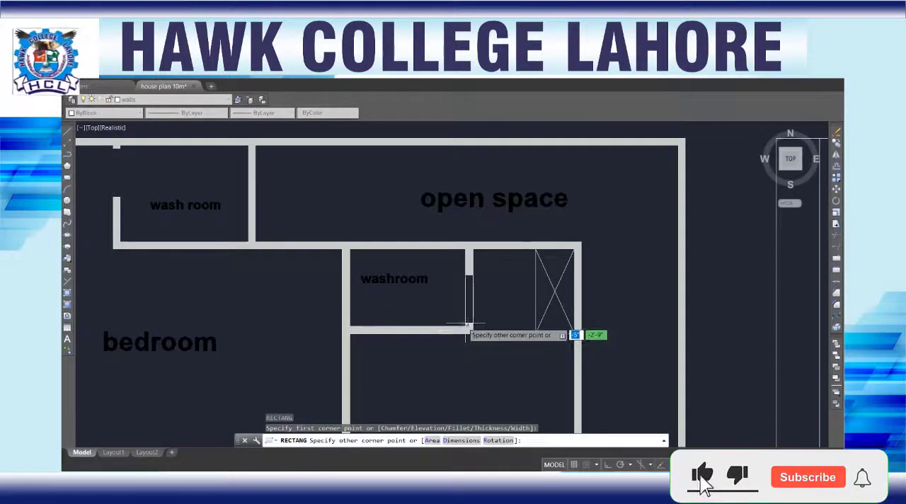
left_click(465, 328)
Step: Draw a rectangle across the door opening of the wash room in the plan's upper corner and check its fit at the wall end
scroll(336, 291, "down", 7)
middle_click_drag(229, 287, 319, 314)
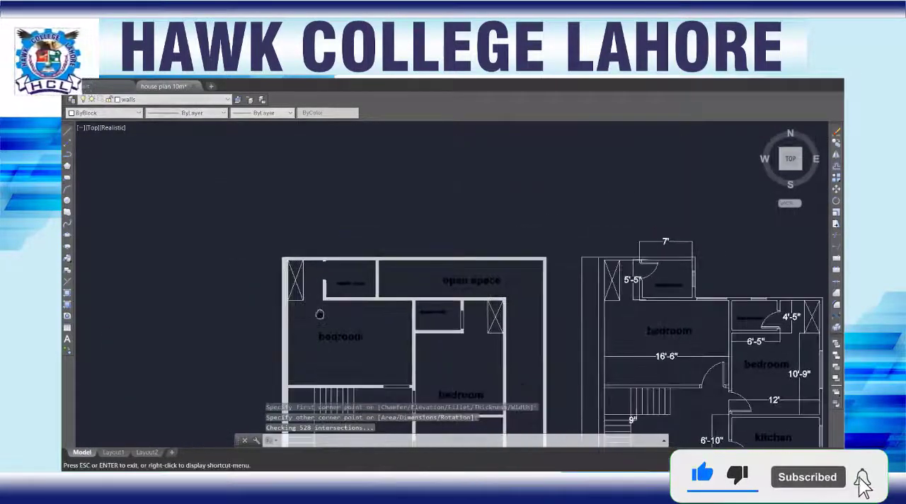
scroll(326, 263, "up", 8)
scroll(302, 273, "up", 2)
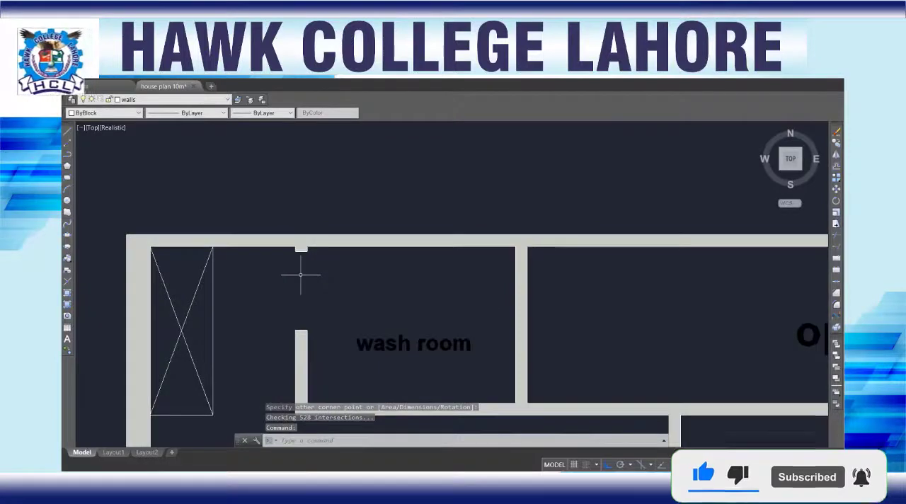
key("Return")
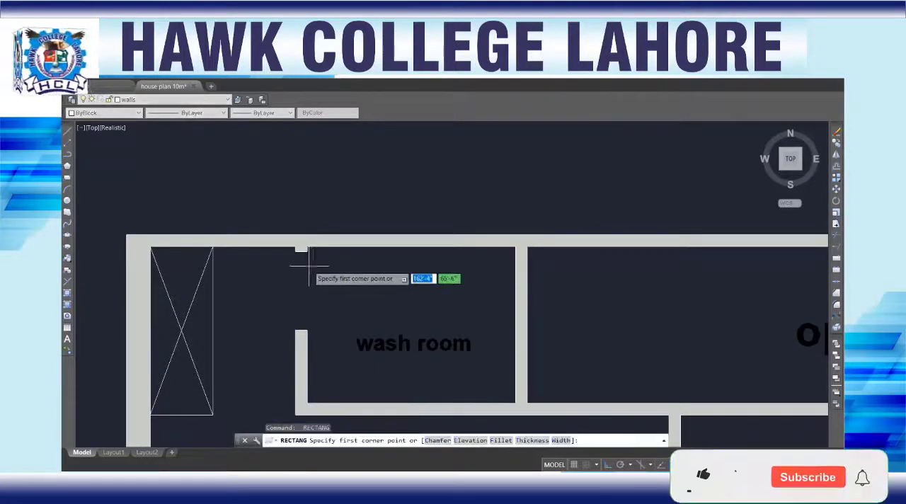
left_click(306, 251)
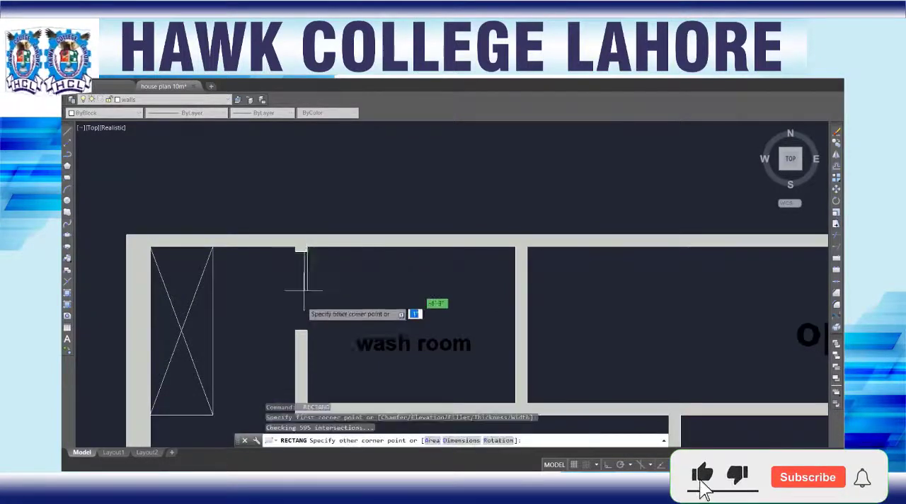
left_click(294, 327)
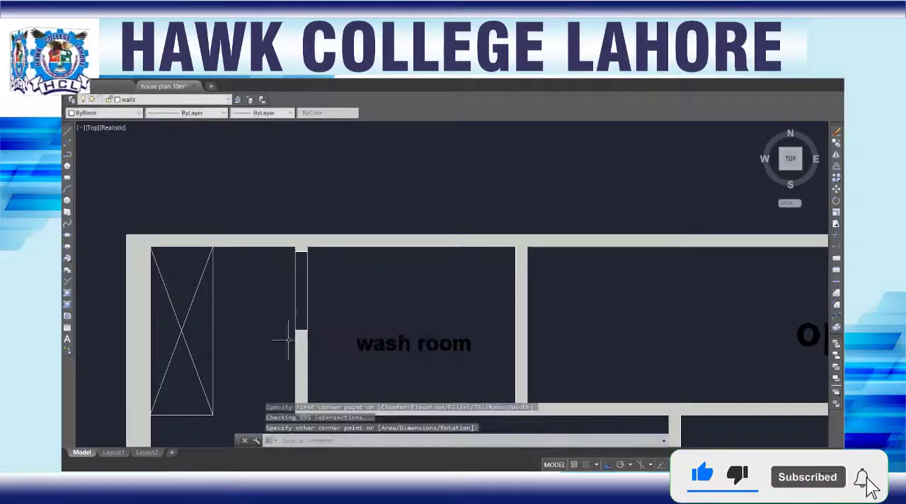
scroll(276, 358, "up", 6)
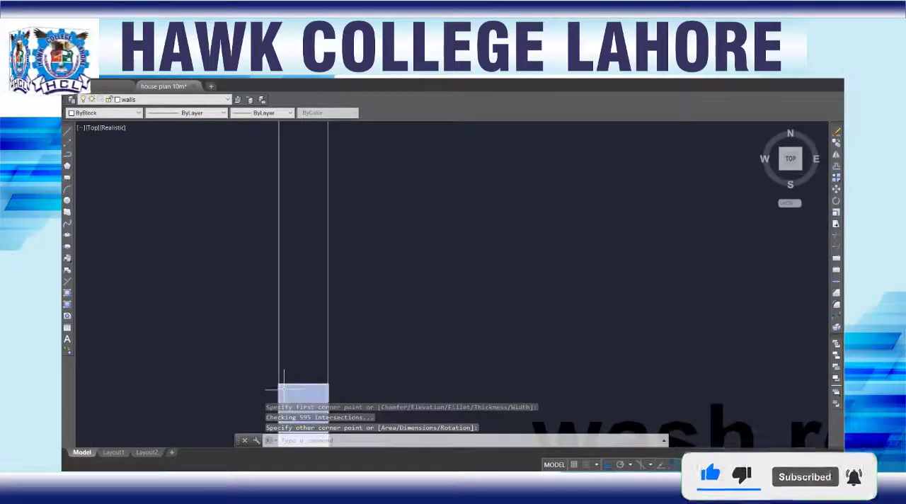
left_click(278, 382)
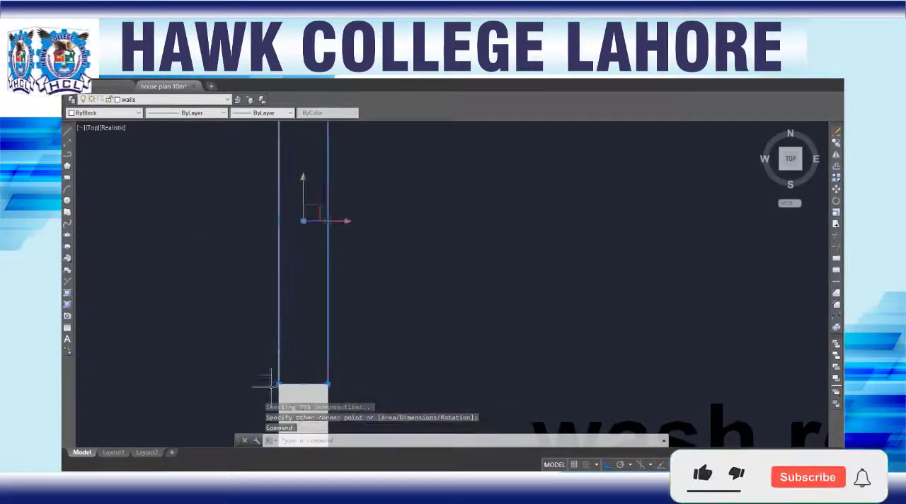
scroll(222, 332, "down", 5)
key("Escape")
scroll(211, 332, "down", 8)
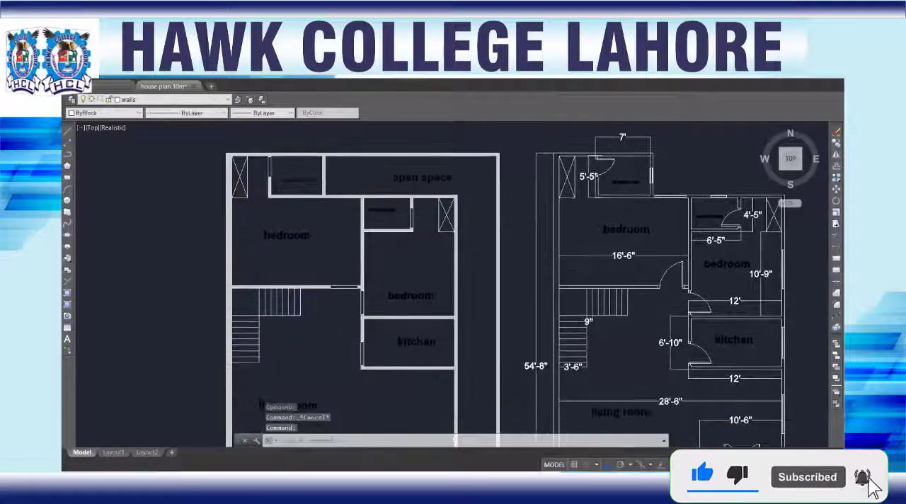
Step: Presspull the rectangle in the living room's door opening toward the garage to a height of 4.5'
scroll(382, 219, "up", 6)
scroll(290, 273, "down", 6)
middle_click_drag(272, 343, 290, 212)
mouse_move(312, 330)
middle_mouse_down()
mouse_move(318, 262)
mouse_move(311, 278)
middle_mouse_up()
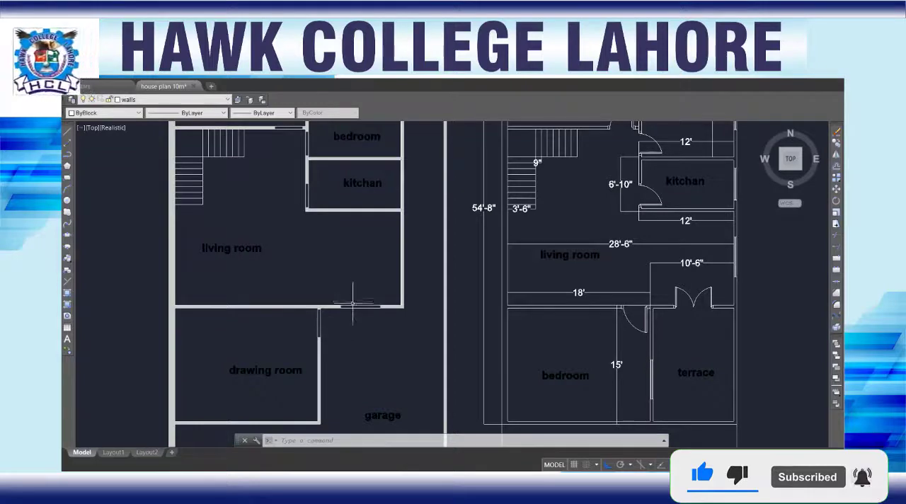
type("p")
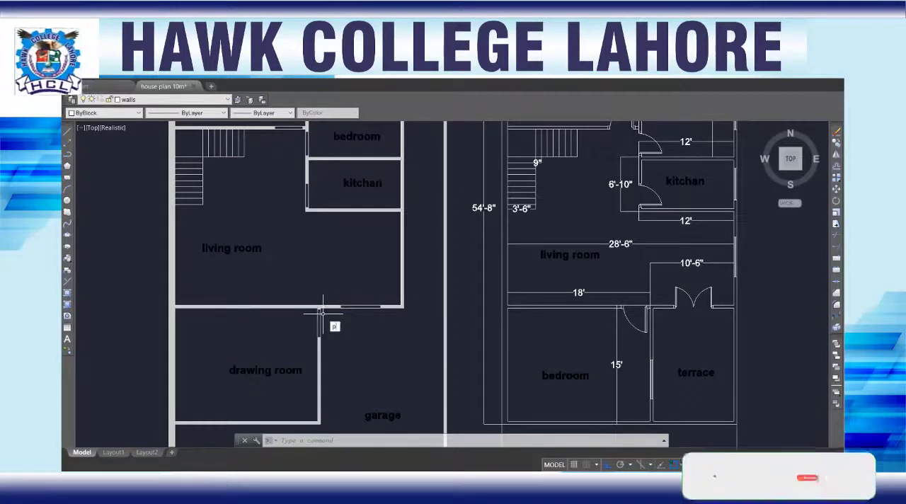
type("res")
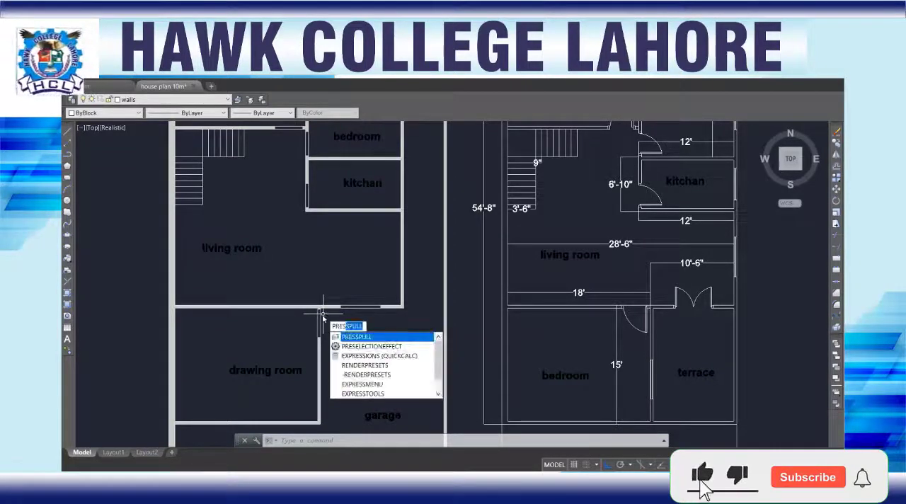
key("Return")
scroll(348, 311, "up", 5)
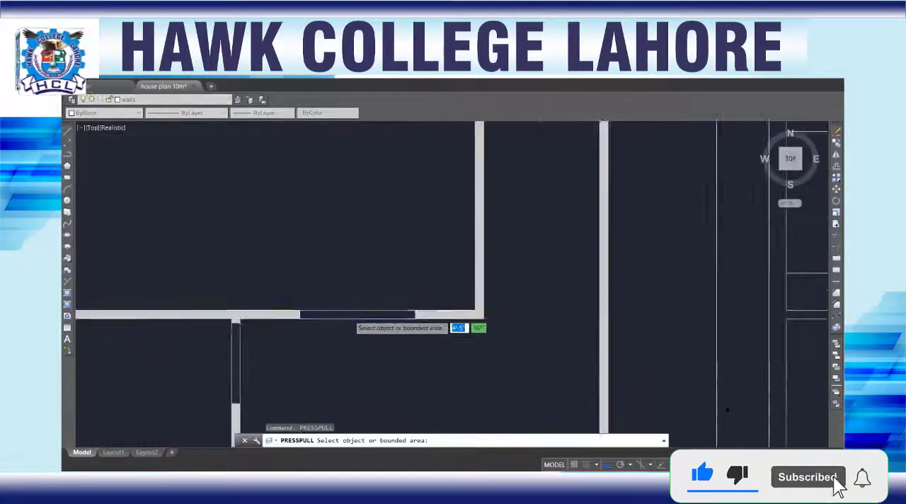
left_click(310, 310)
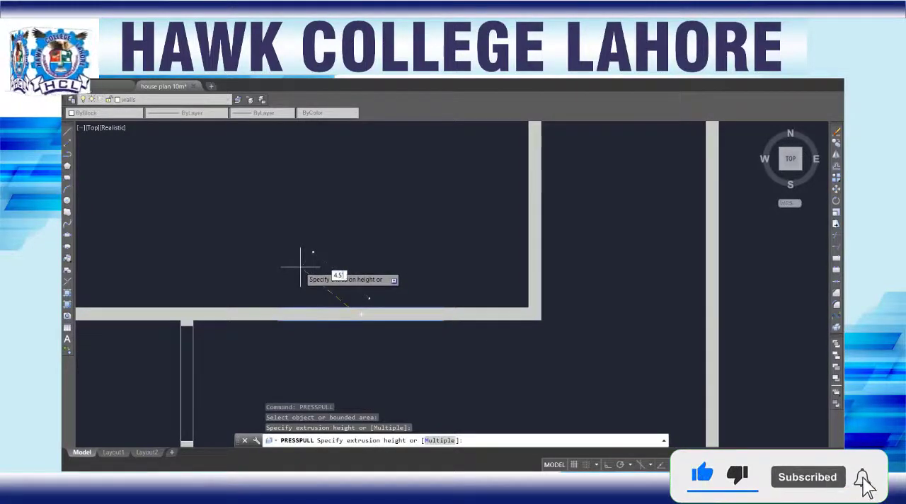
key("Return")
Step: Presspull the rectangle in the door opening between the drawing room and the garage
scroll(216, 315, "down", 2)
middle_click_drag(222, 338, 255, 269)
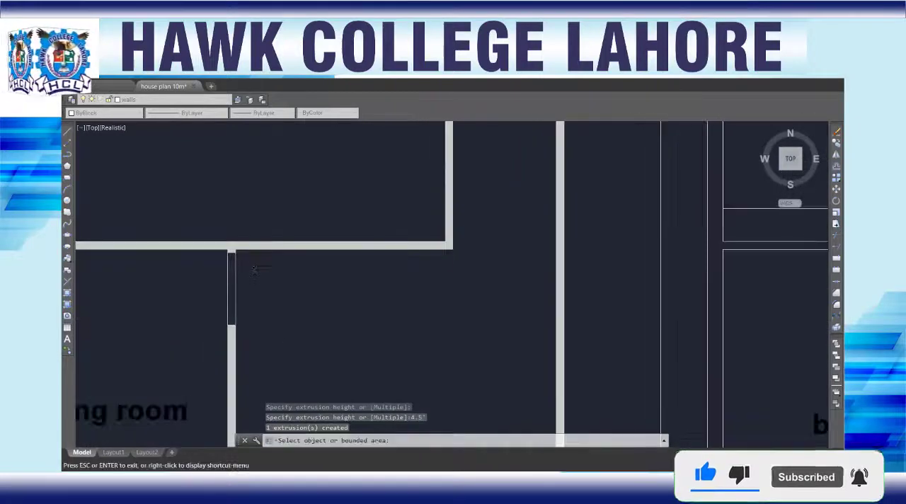
left_click(236, 280)
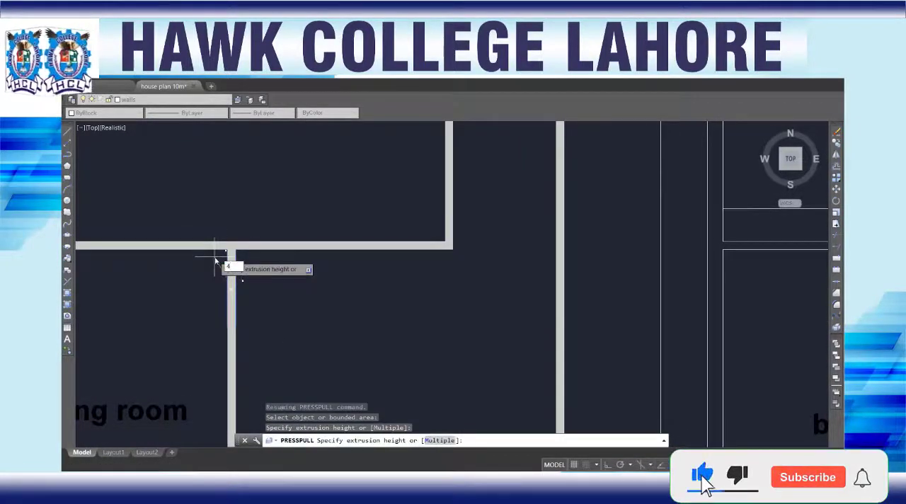
key("Return")
Step: Presspull the rectangle in the kitchen's door opening to a height of 4.5'
scroll(235, 207, "down", 2)
middle_click_drag(255, 189, 358, 388)
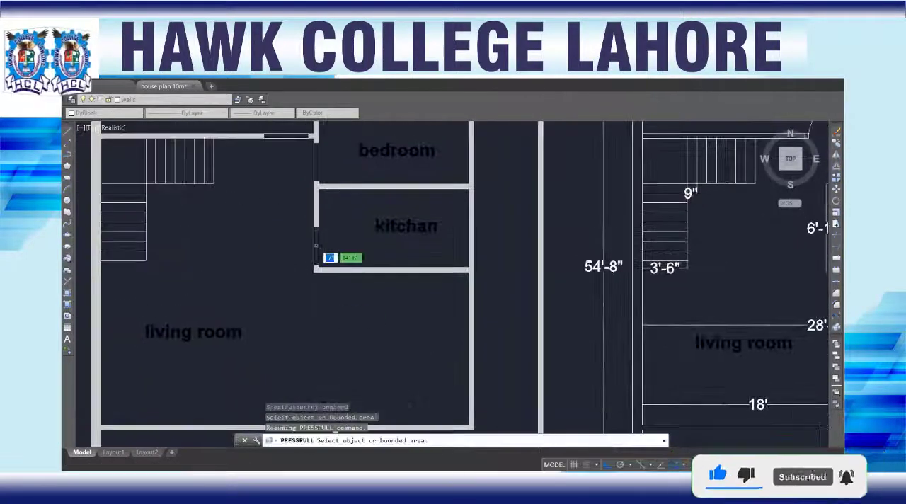
scroll(316, 246, "up", 3)
left_click(316, 234)
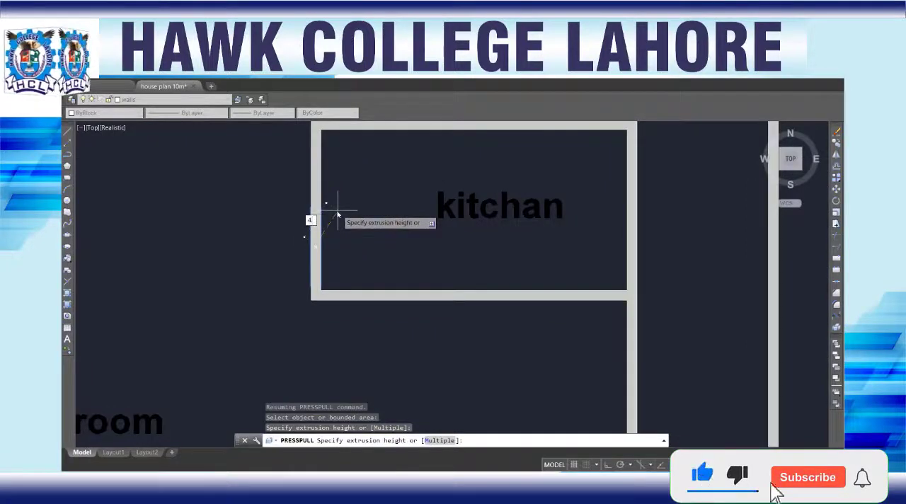
type("4.5")
key("Return")
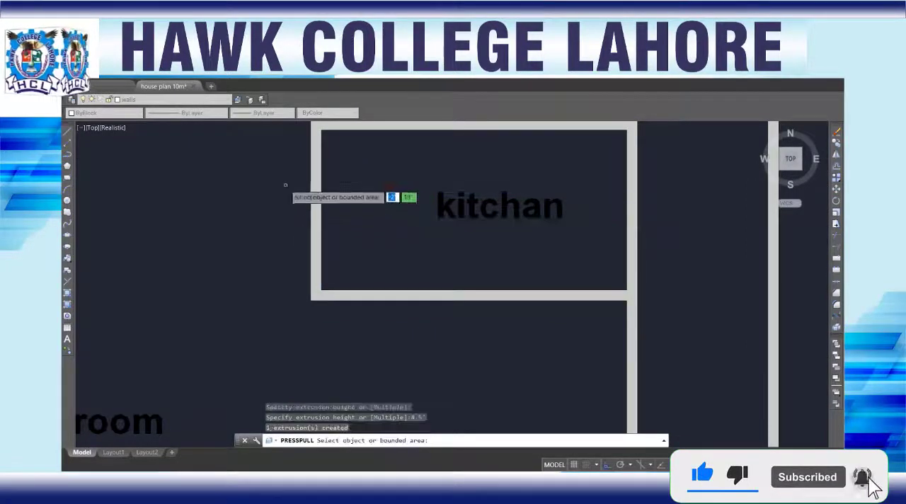
Step: Presspull the rectangle in the door opening of the bedroom adjoining the kitchen to a height of 4.5'
scroll(283, 188, "down", 2)
middle_click_drag(264, 186, 281, 304)
scroll(333, 272, "up", 4)
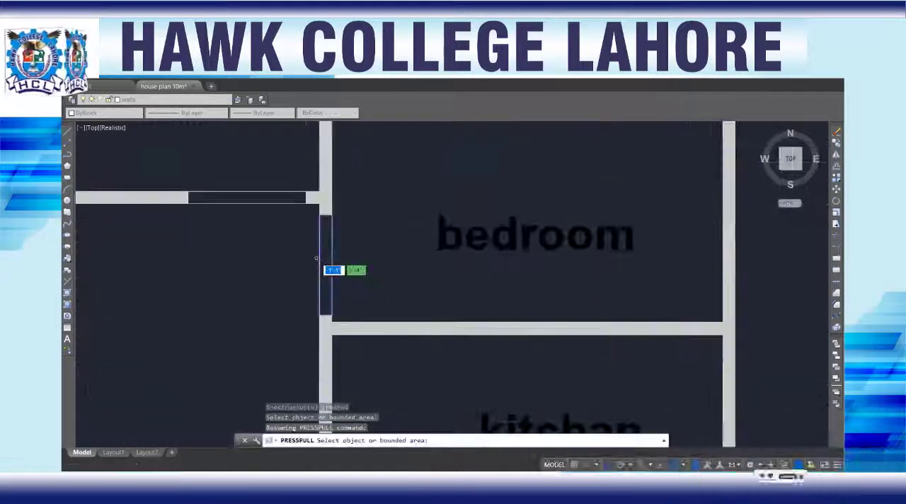
left_click(317, 246)
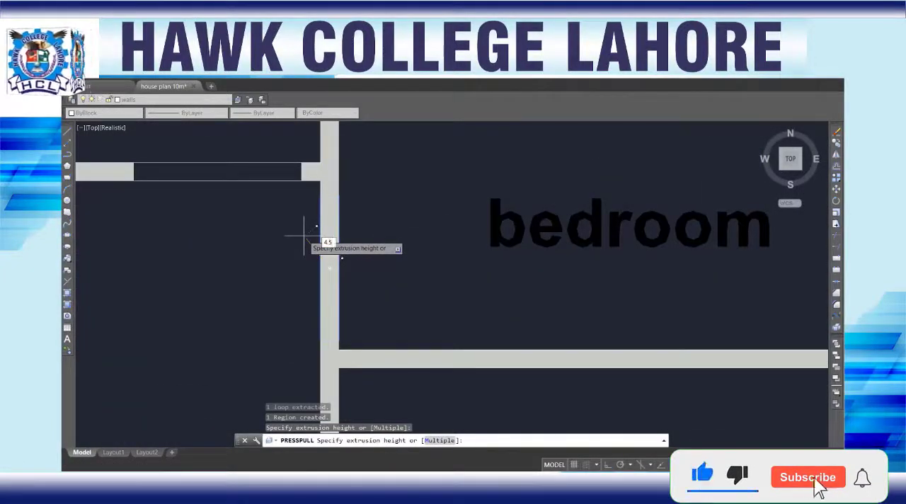
type("4.5")
key("Return")
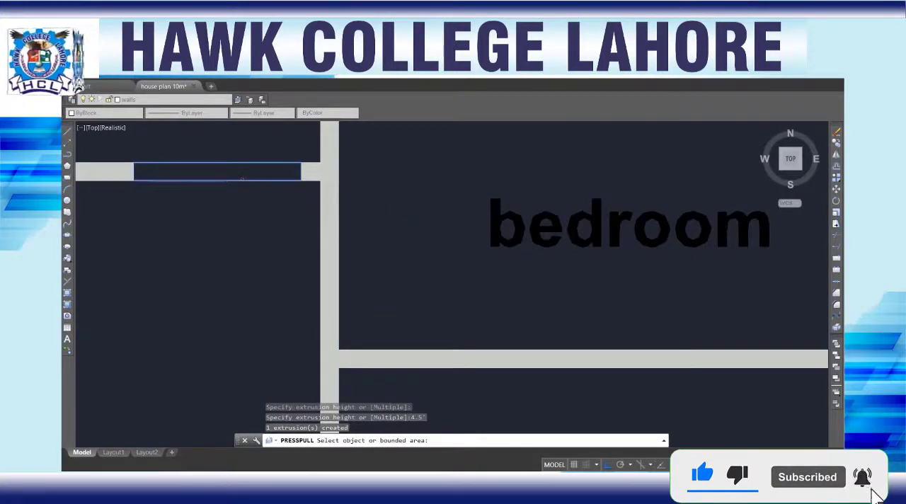
Step: Presspull the rectangle in the horizontal wall's door opening between the living room and the other bedroom to a height of 4.5'
left_click(241, 177)
type("4.")
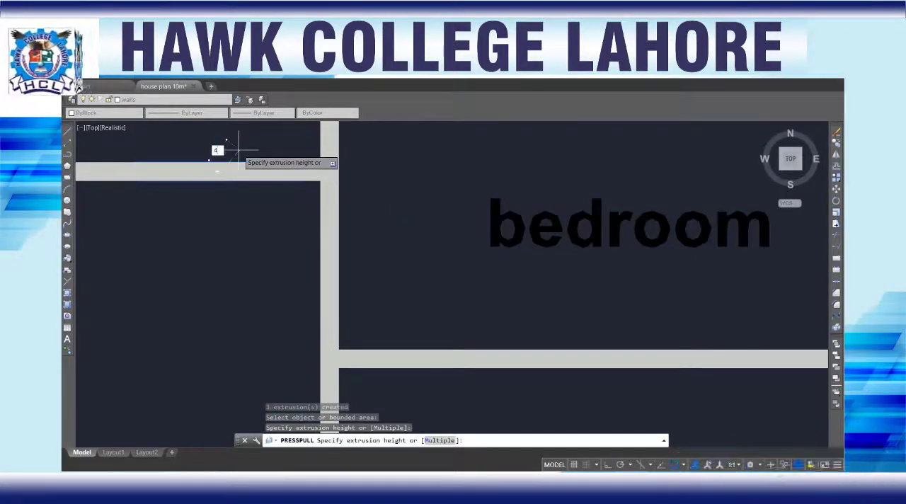
type("5")
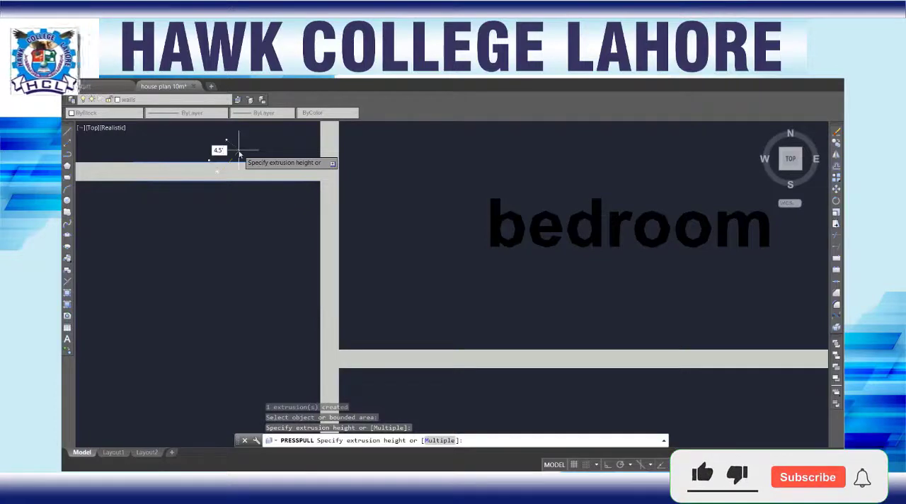
key("Return")
Step: Presspull the rectangle in the door opening of the washroom above the kitchen-side bedroom to a height of 4.5'
scroll(216, 204, "down", 4)
middle_click_drag(198, 253, 328, 432)
scroll(505, 197, "up", 5)
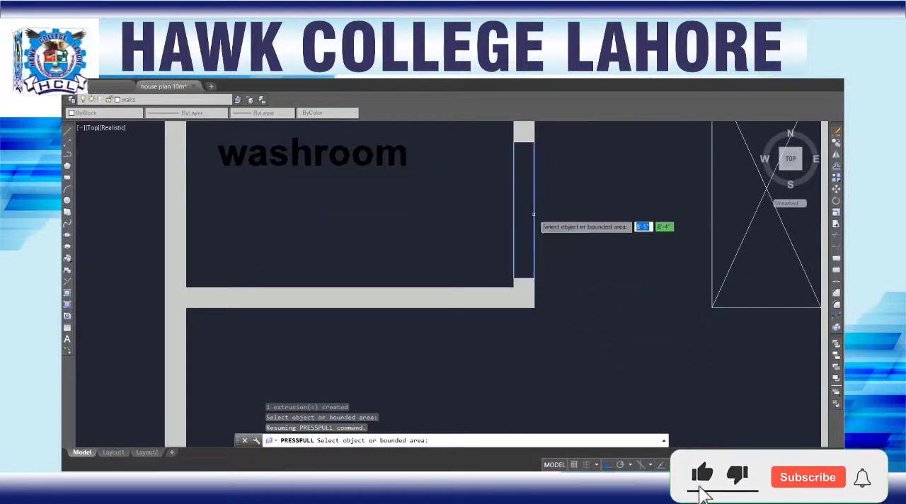
left_click(530, 213)
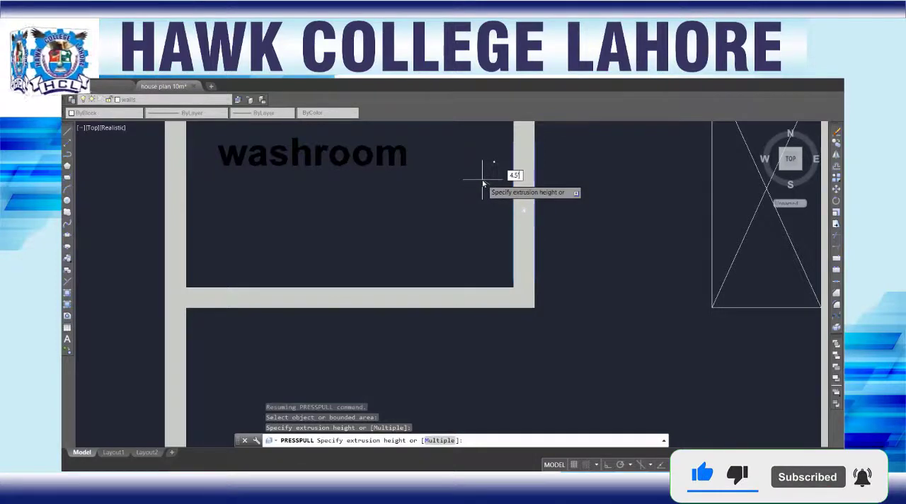
type("4.5'")
key("Return")
Step: Presspull the rectangle in the door opening of the wash room in the plan's upper corner to a height of 4.5'
scroll(325, 216, "down", 4)
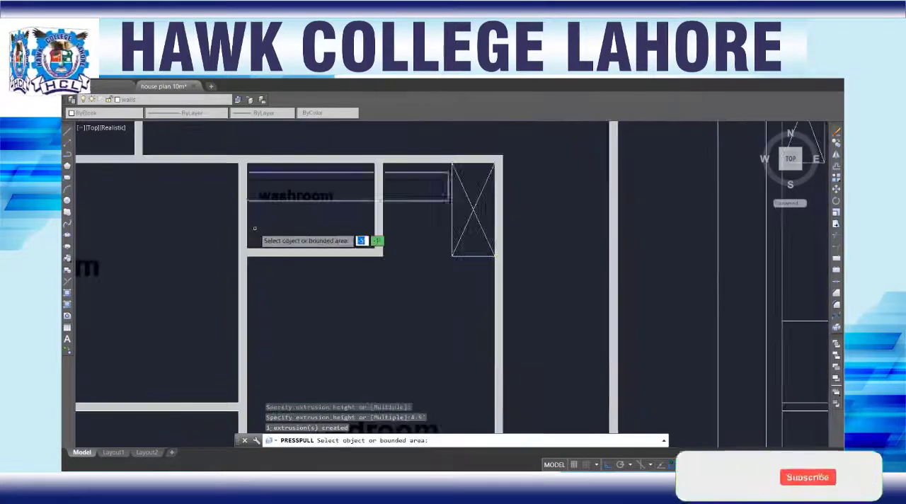
middle_click_drag(186, 219, 455, 327)
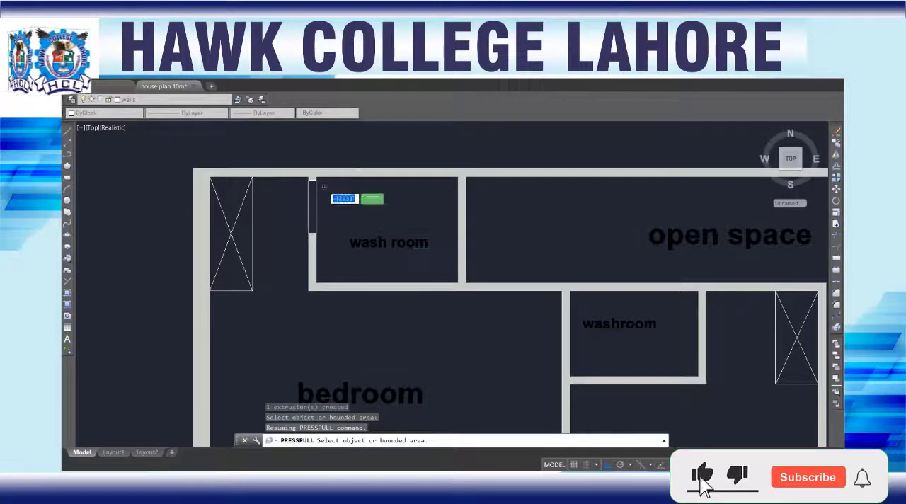
scroll(319, 189, "up", 3)
left_click(306, 191)
type("4")
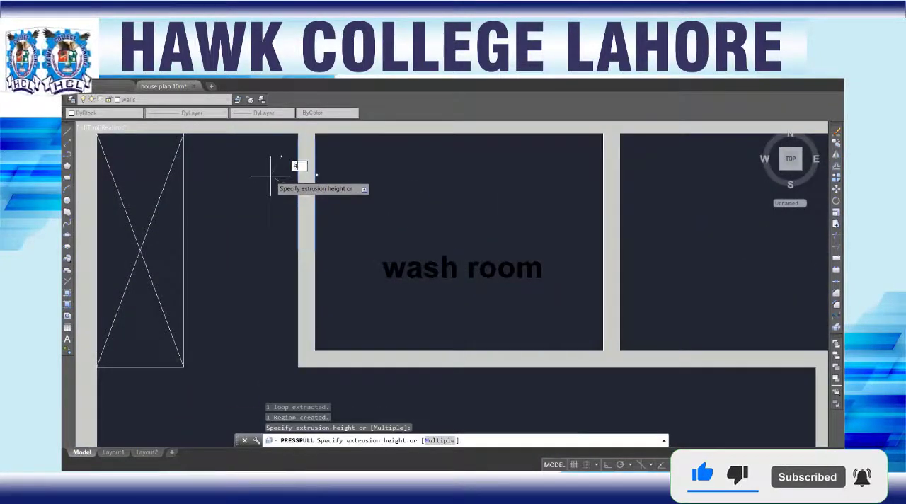
type(".5")
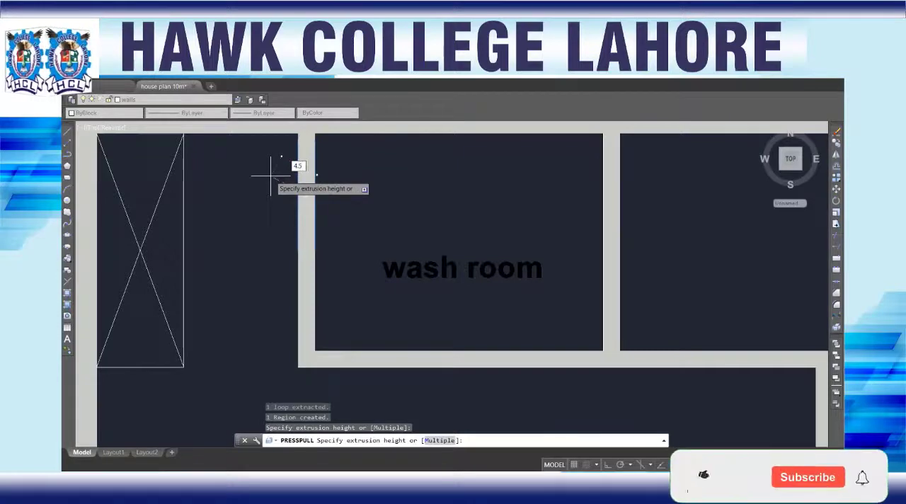
key("Return")
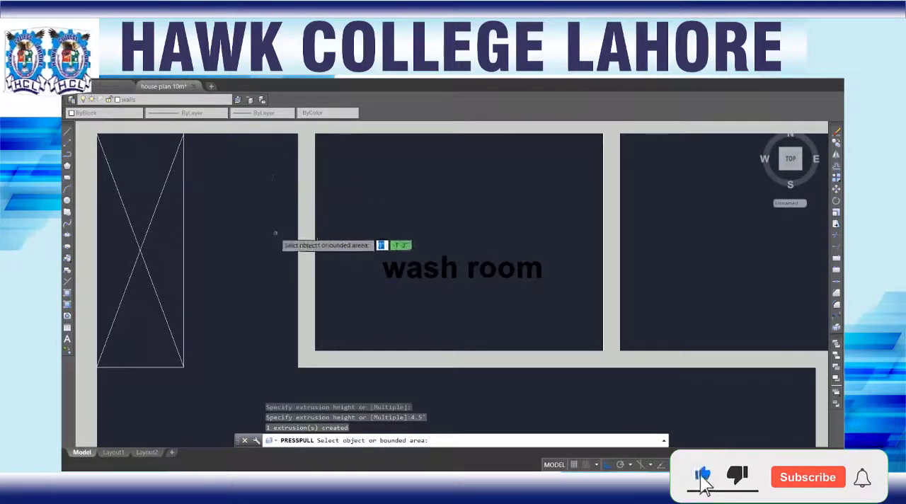
Step: Check the ground floor plan from the bedrooms down to the garage for unfilled door openings and end Presspull
scroll(273, 234, "down", 4)
middle_click_drag(372, 320, 342, 158)
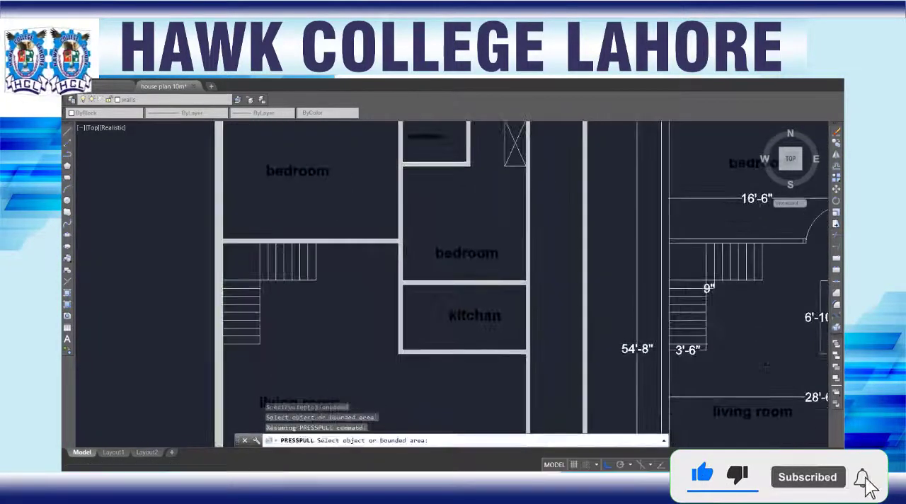
middle_click_drag(365, 287, 361, 158)
middle_click_drag(358, 269, 354, 156)
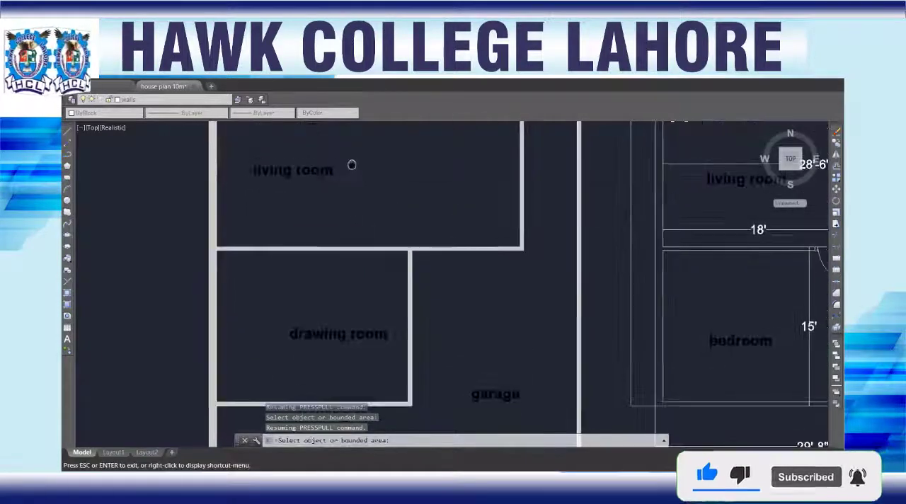
scroll(368, 256, "down", 2)
middle_click_drag(378, 302, 373, 245)
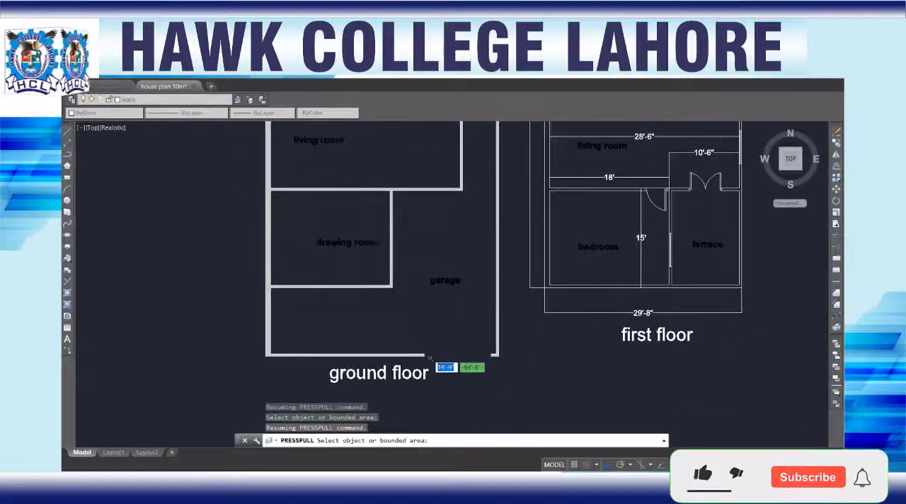
key("Return")
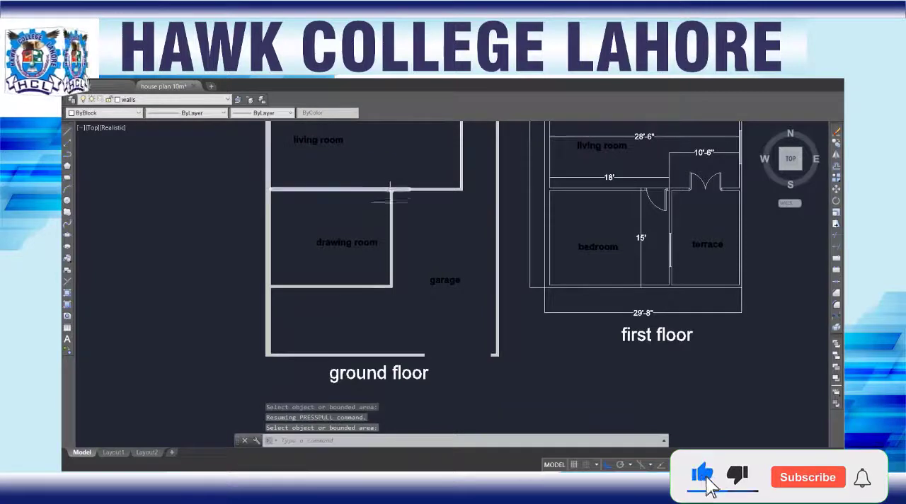
scroll(388, 197, "up", 4)
scroll(402, 234, "down", 4)
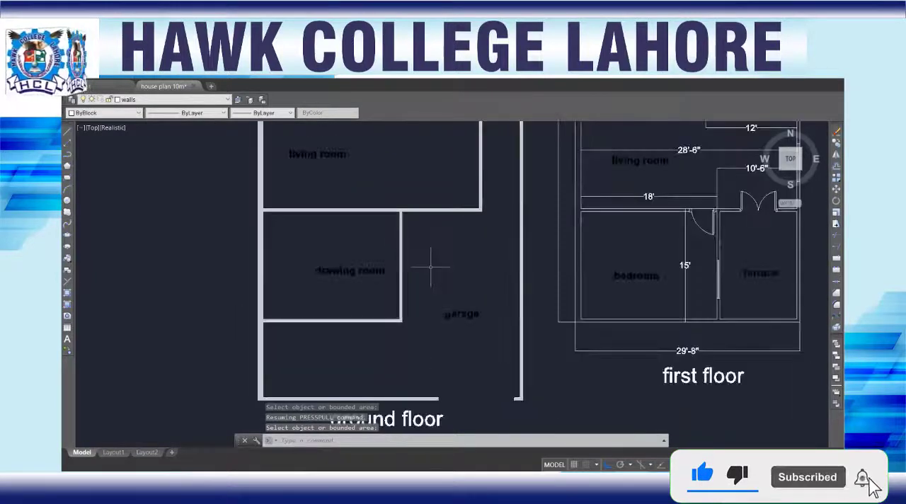
Step: In a tilted front view, move the block in the living room's garage door opening straight up to align with the wall's top edge
left_click_drag(782, 167, 779, 136)
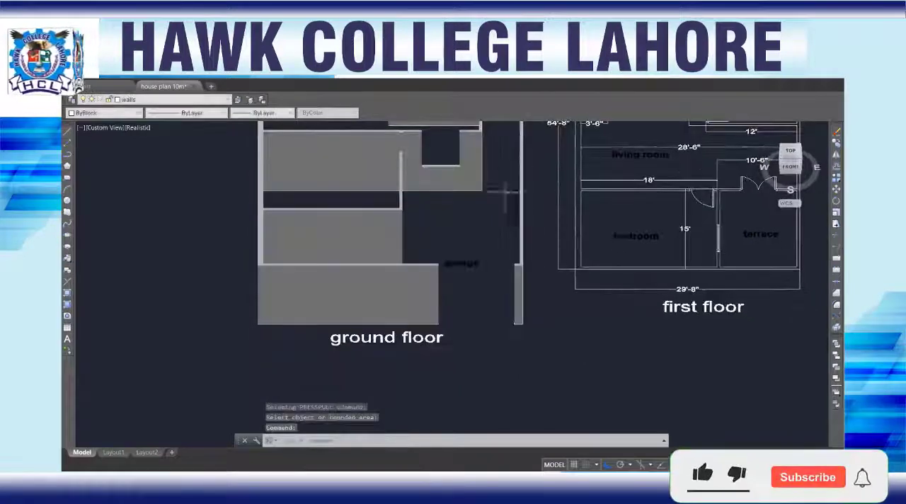
scroll(435, 201, "down", 3)
scroll(437, 186, "up", 6)
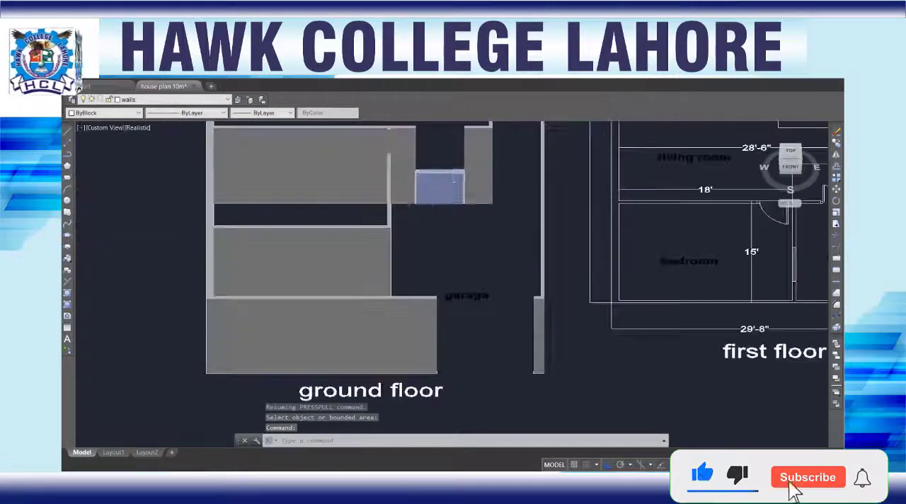
left_click(437, 181)
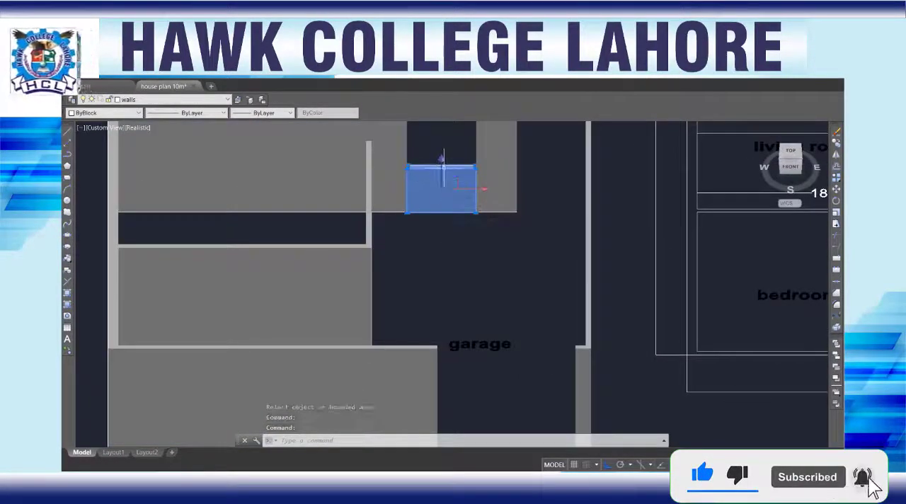
scroll(444, 170, "up", 4)
middle_click_drag(453, 154, 461, 299)
scroll(461, 300, "down", 2)
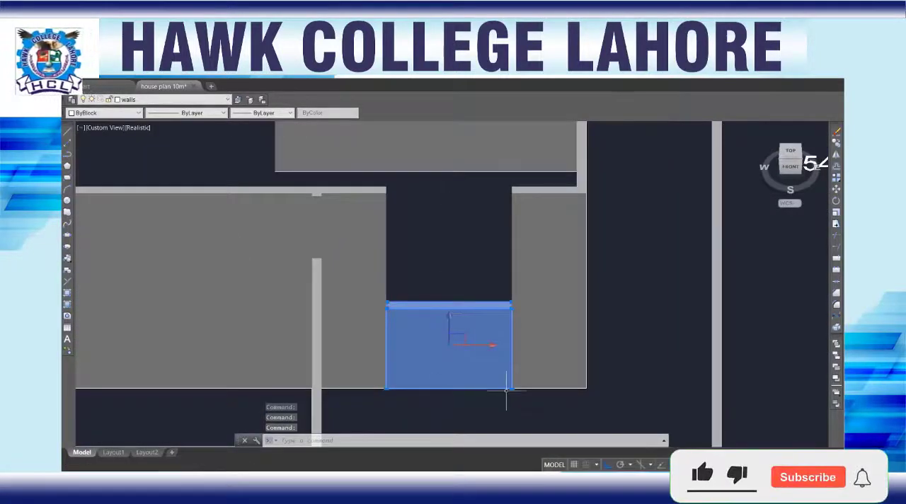
scroll(512, 389, "up", 4)
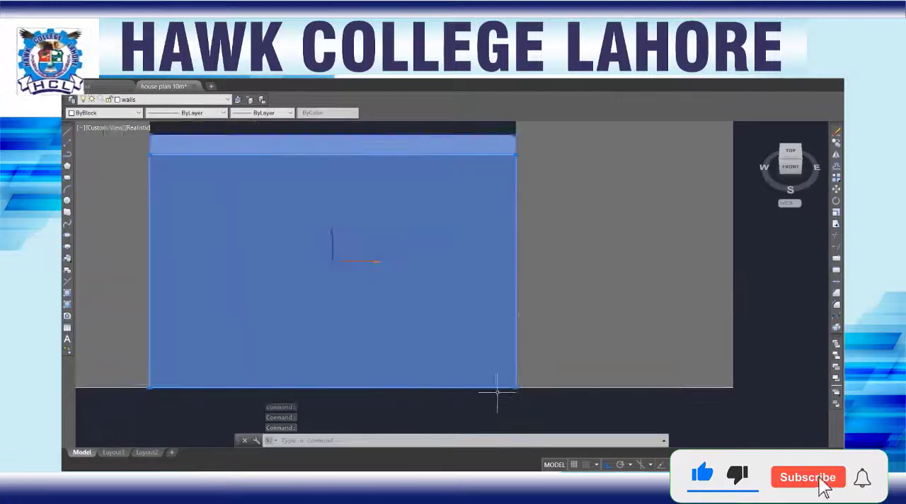
key("Return")
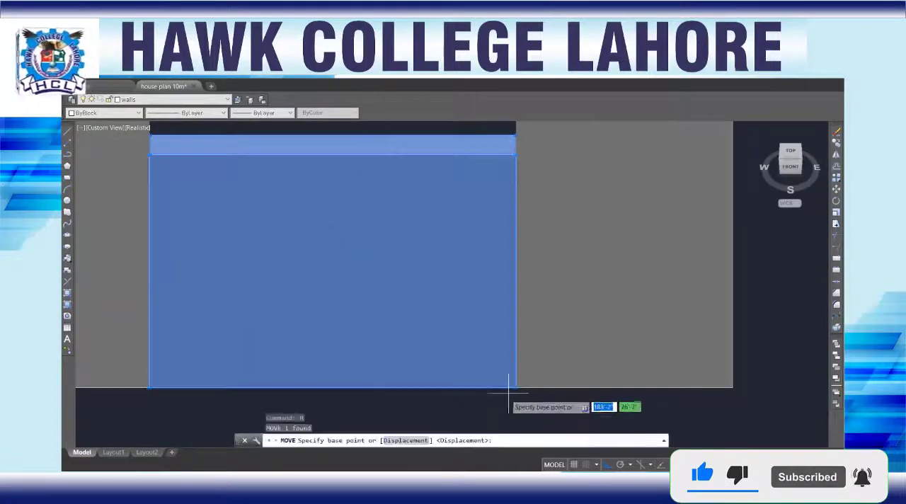
left_click(516, 155)
scroll(516, 163, "down", 3)
middle_click_drag(510, 256, 502, 332)
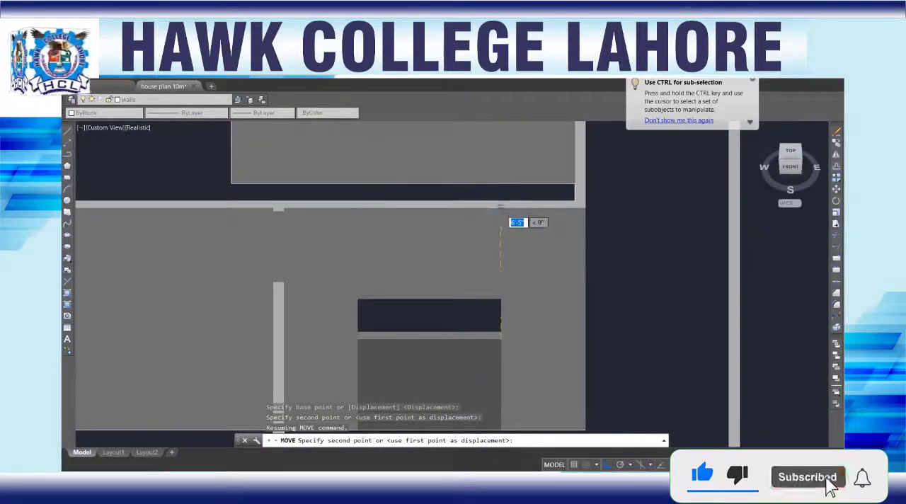
left_click(500, 208)
Step: In the SE isometric view, move the block in the drawing room's garage door opening up to the adjoining wall's top corner
scroll(384, 332, "down", 4)
middle_click_drag(386, 349, 395, 270)
scroll(403, 260, "up", 3)
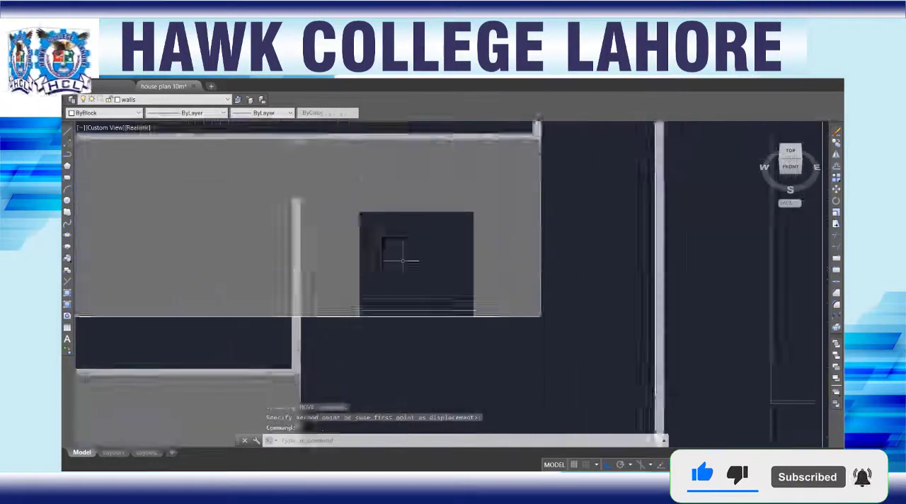
scroll(380, 257, "down", 5)
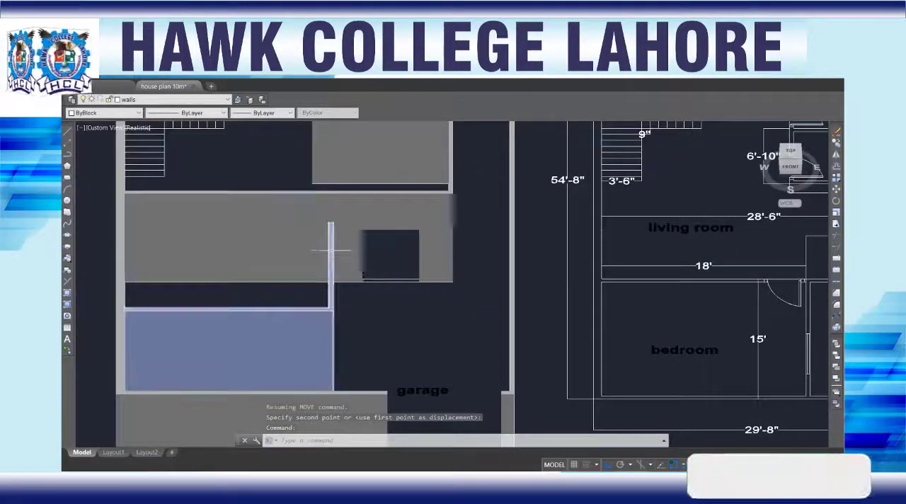
scroll(329, 250, "up", 2)
scroll(361, 269, "down", 2)
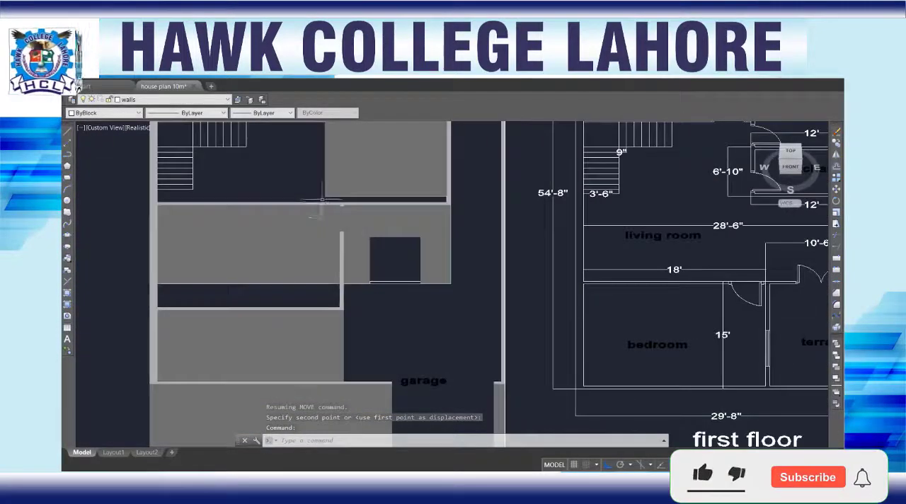
left_click(801, 163)
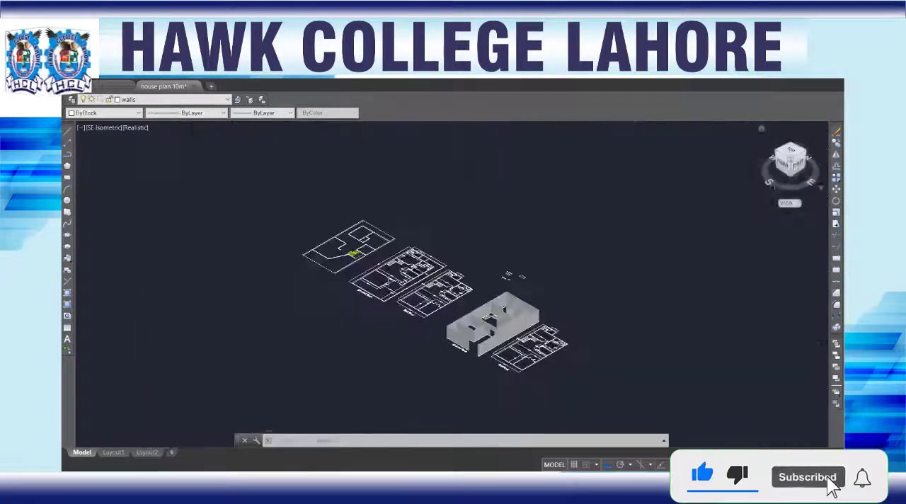
scroll(464, 354, "up", 10)
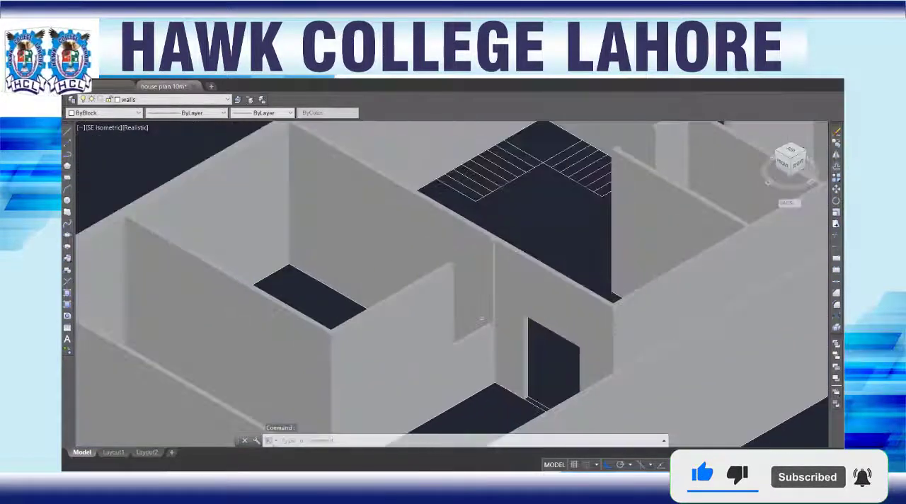
left_click(469, 375)
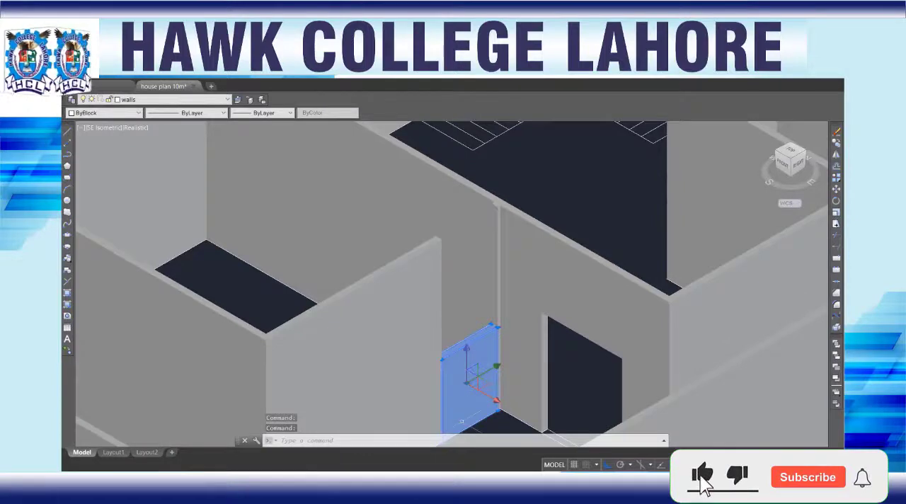
key("Return")
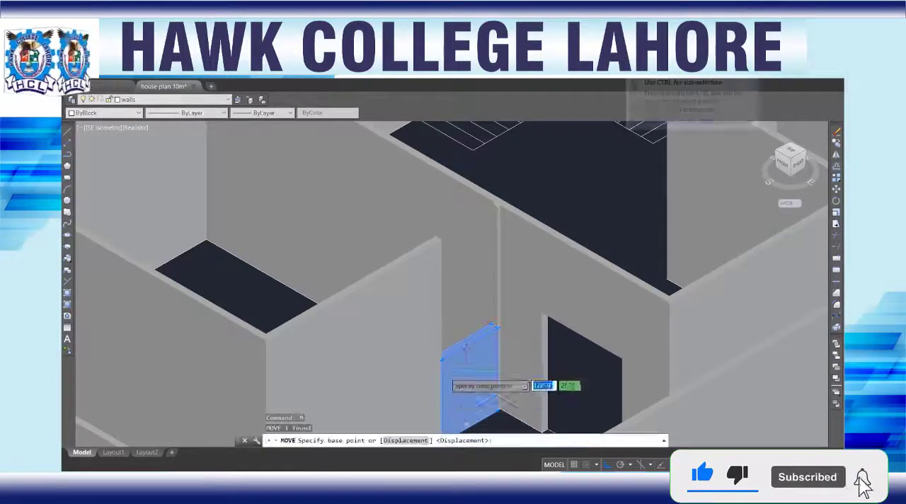
left_click(441, 360)
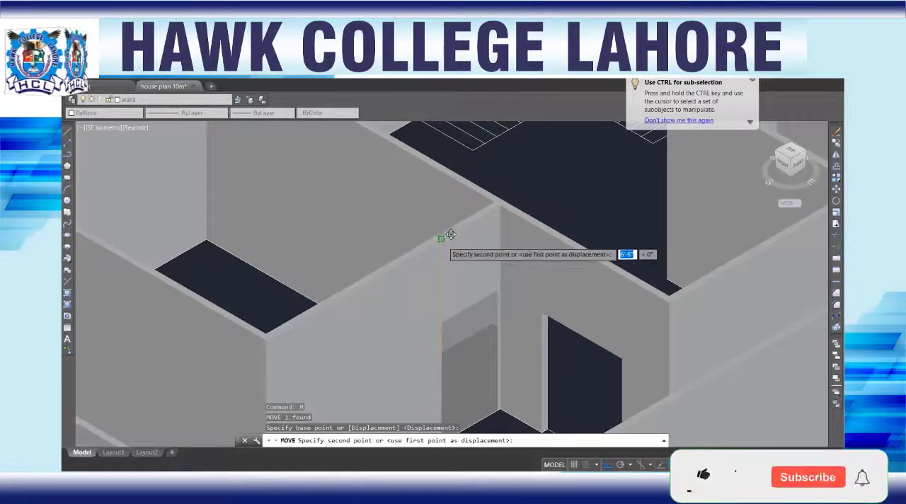
left_click(444, 239)
Step: Bring the bedrooms, kitchen and washrooms into view to examine their door openings
scroll(472, 369, "down", 3)
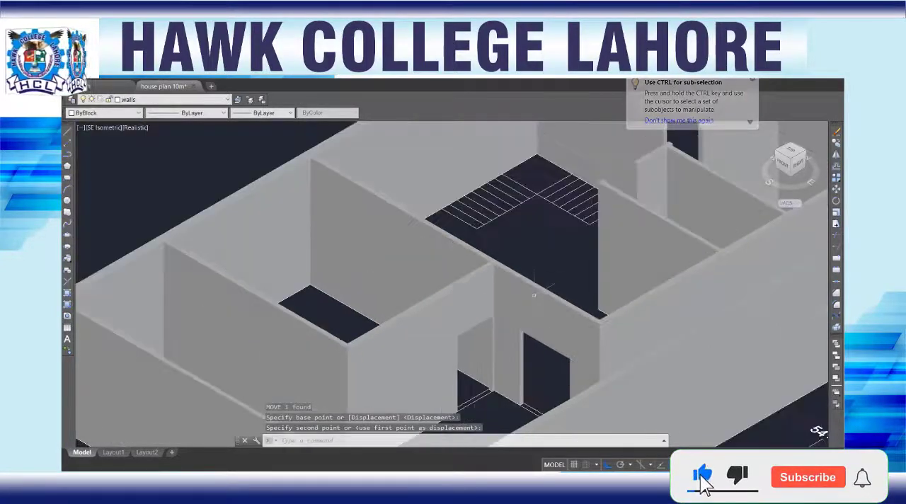
middle_click_drag(557, 320, 467, 267, "shift")
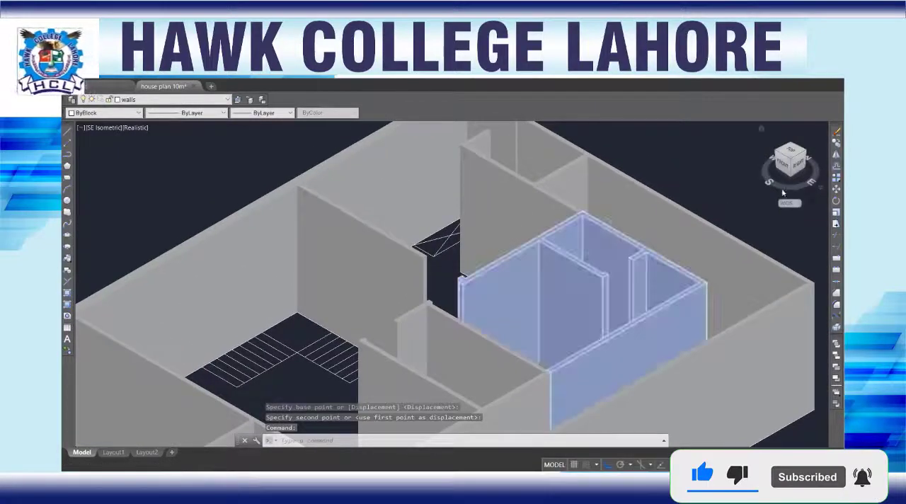
key("Escape")
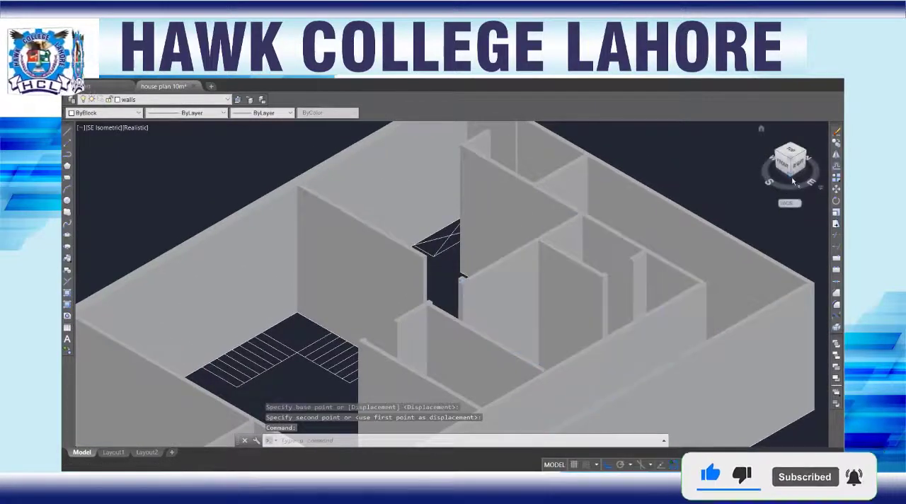